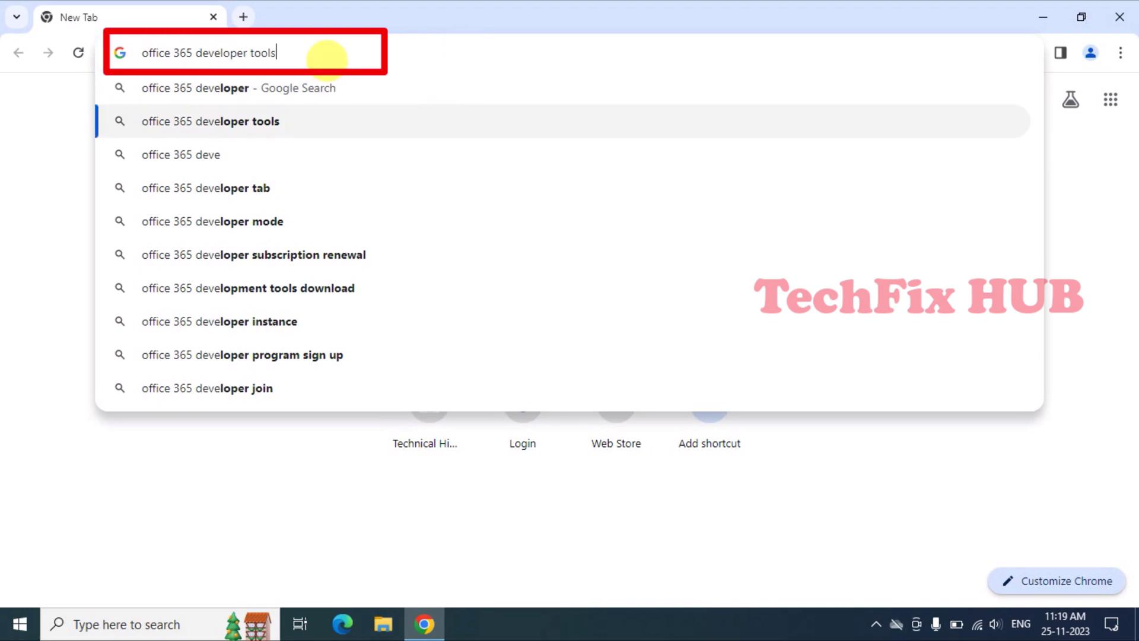
# - Run the 'office 365 developer tools' search and follow the Microsoft 365 Dev Center result to the Developer Program page
pyautogui.click(291, 120)
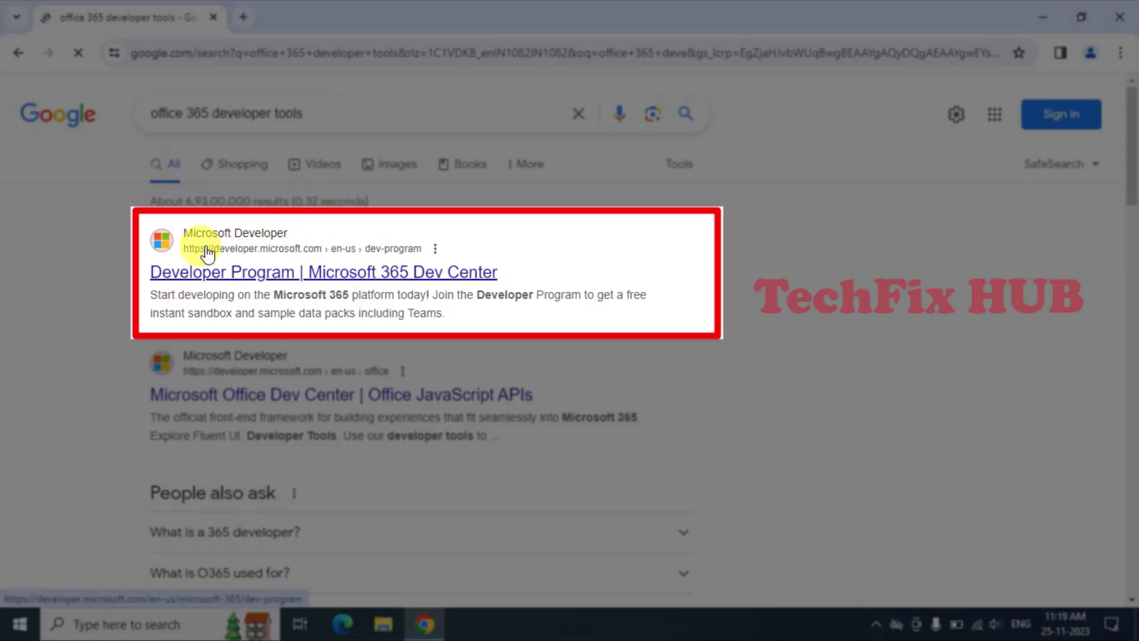
pyautogui.click(292, 280)
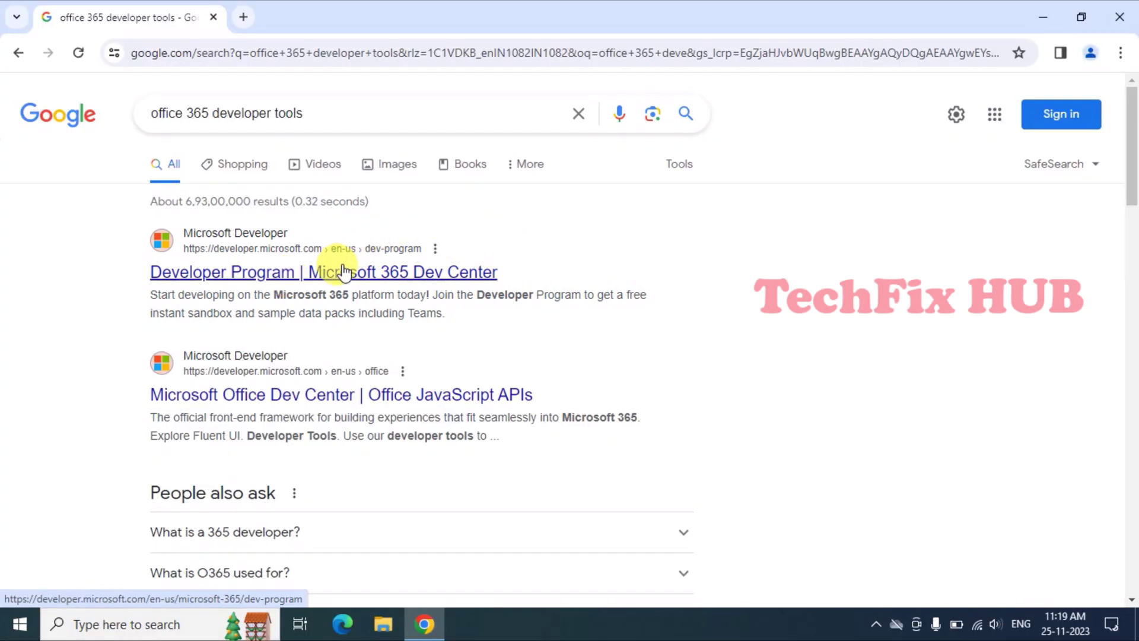
pyautogui.click(394, 266)
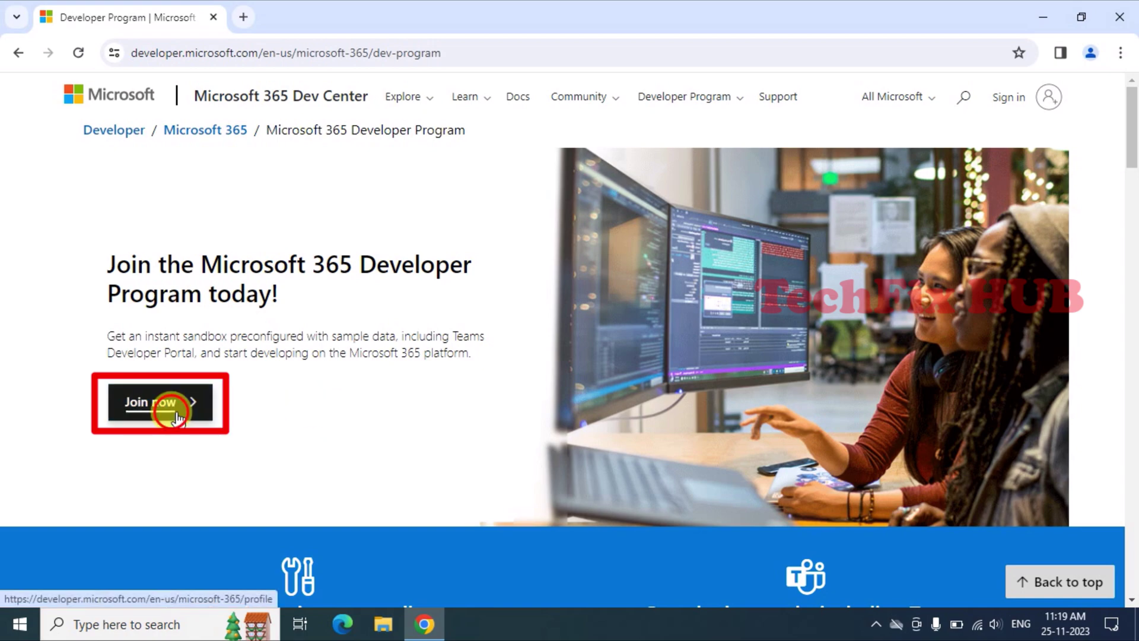
# - Start joining the Microsoft 365 Developer Program with the Join now button
pyautogui.click(178, 416)
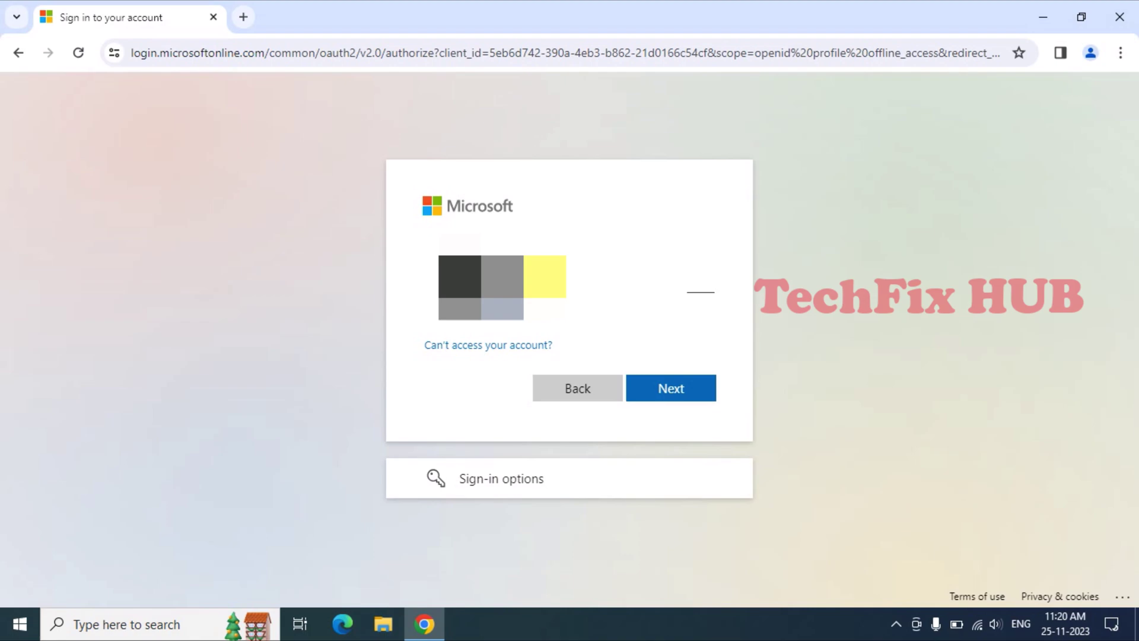
# - Sign in to the Microsoft account with its password
pyautogui.click(682, 390)
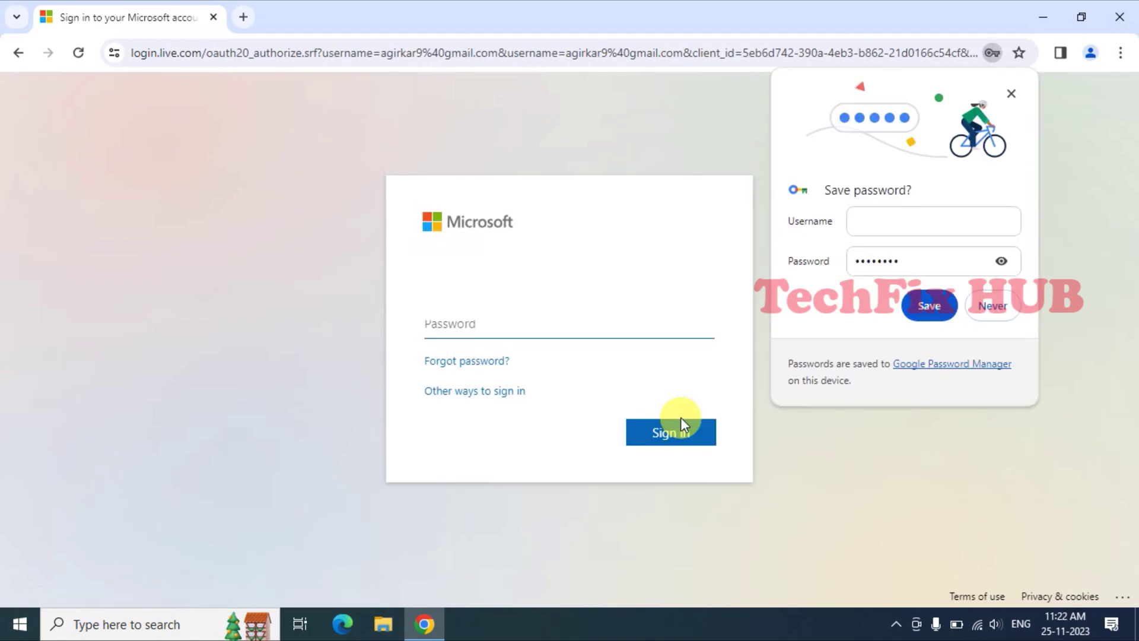
pyautogui.write('•••')
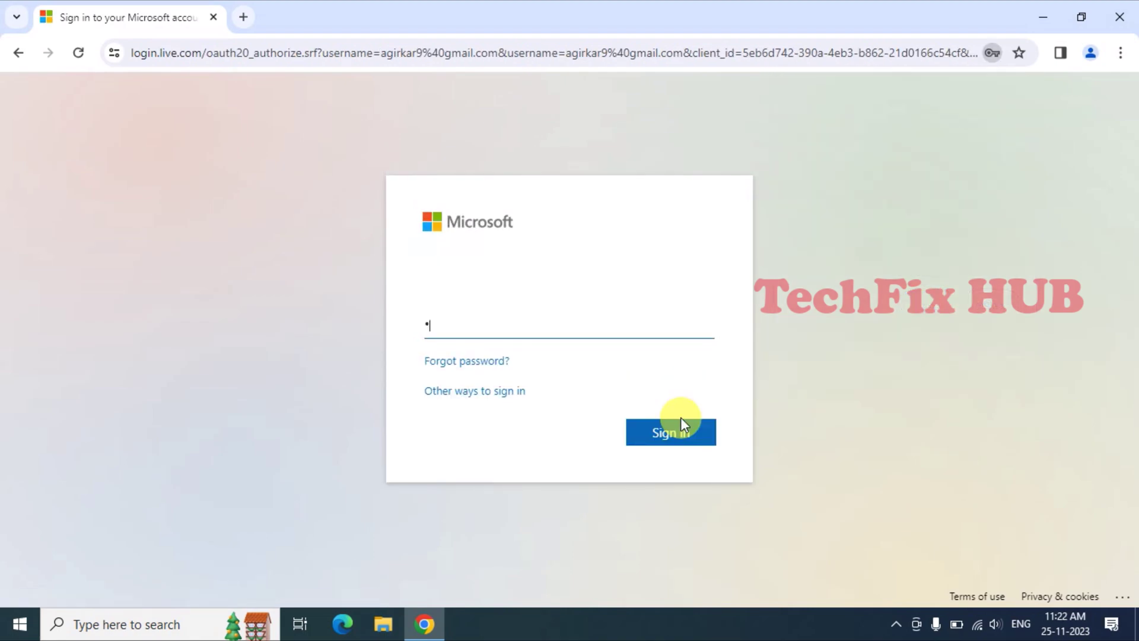
pyautogui.write('•••••')
pyautogui.click(681, 418)
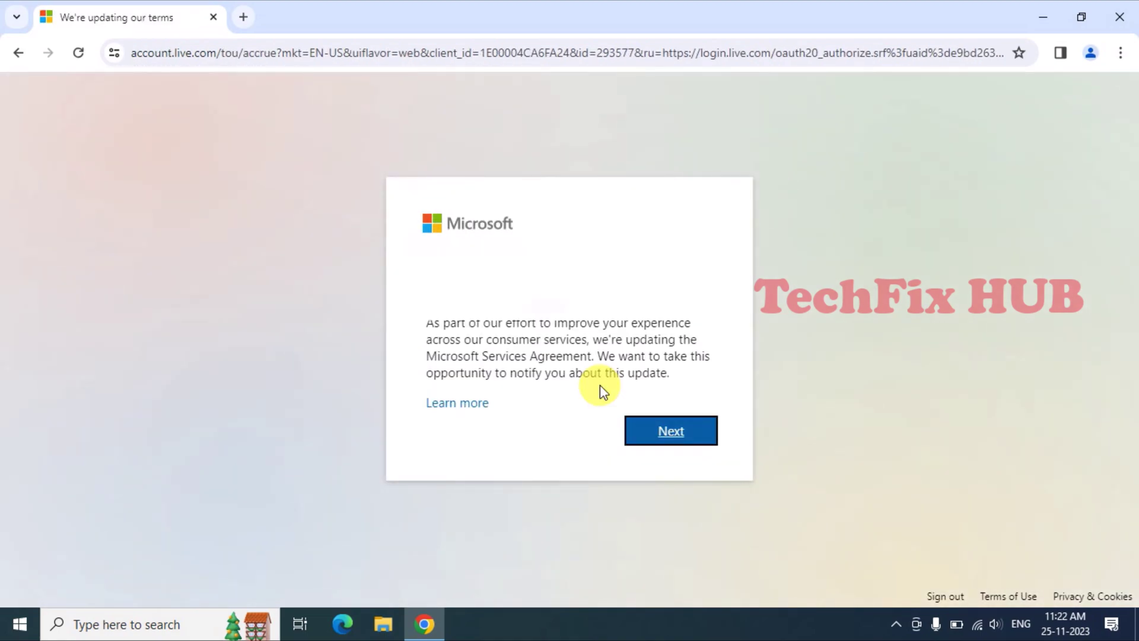
# - Acknowledge the services agreement notice and stay signed in, with 'Don't show this again' ticked
pyautogui.click(675, 430)
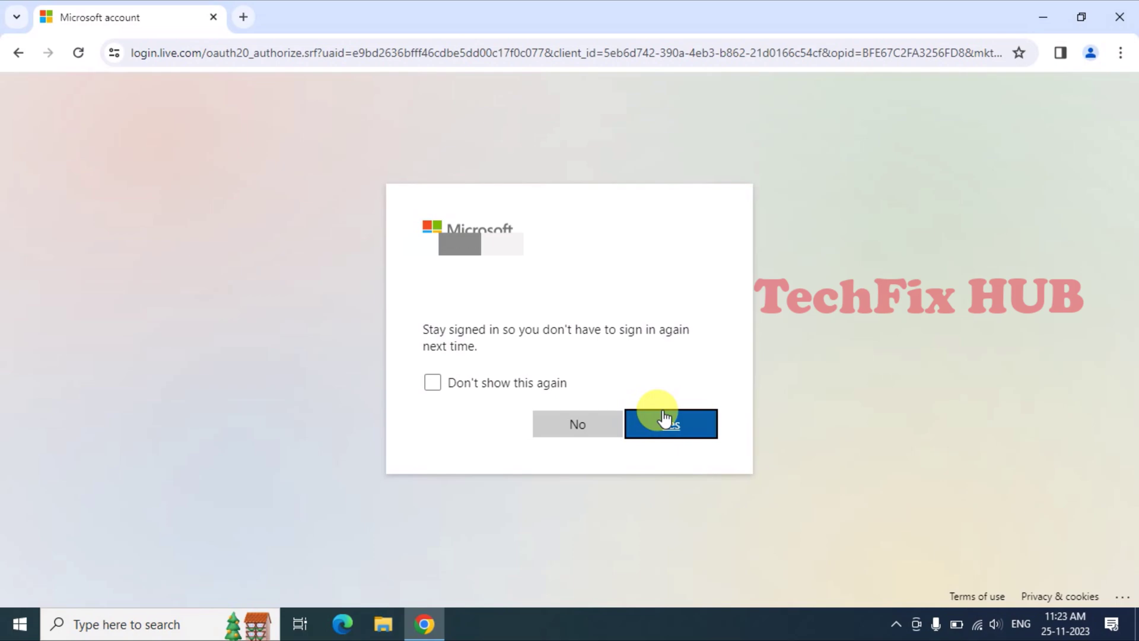
pyautogui.click(665, 420)
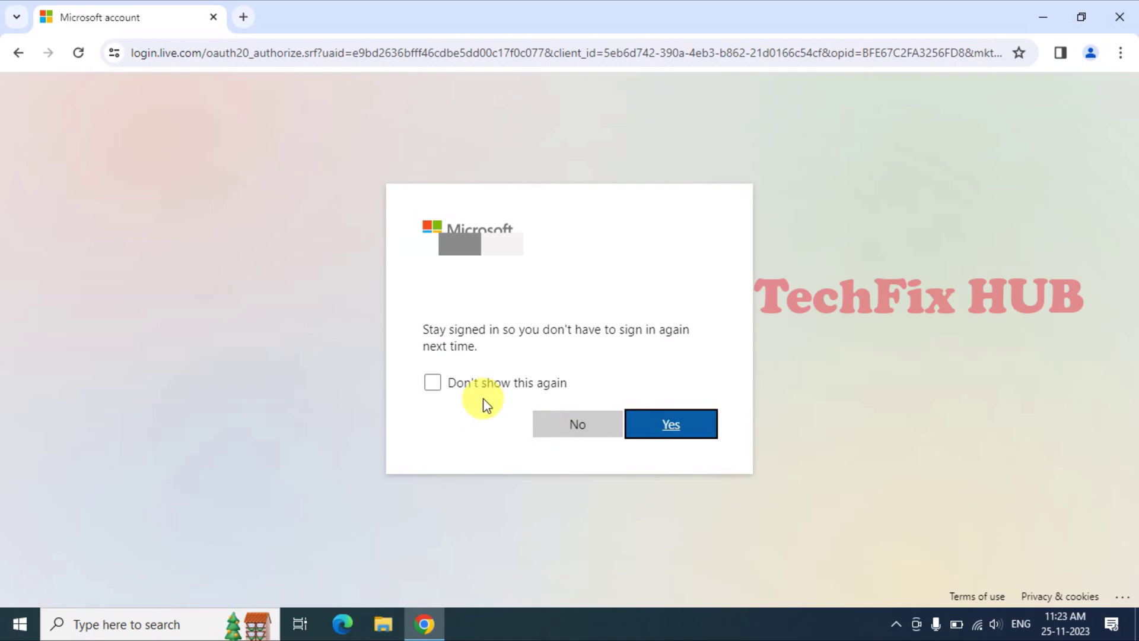
pyautogui.click(501, 391)
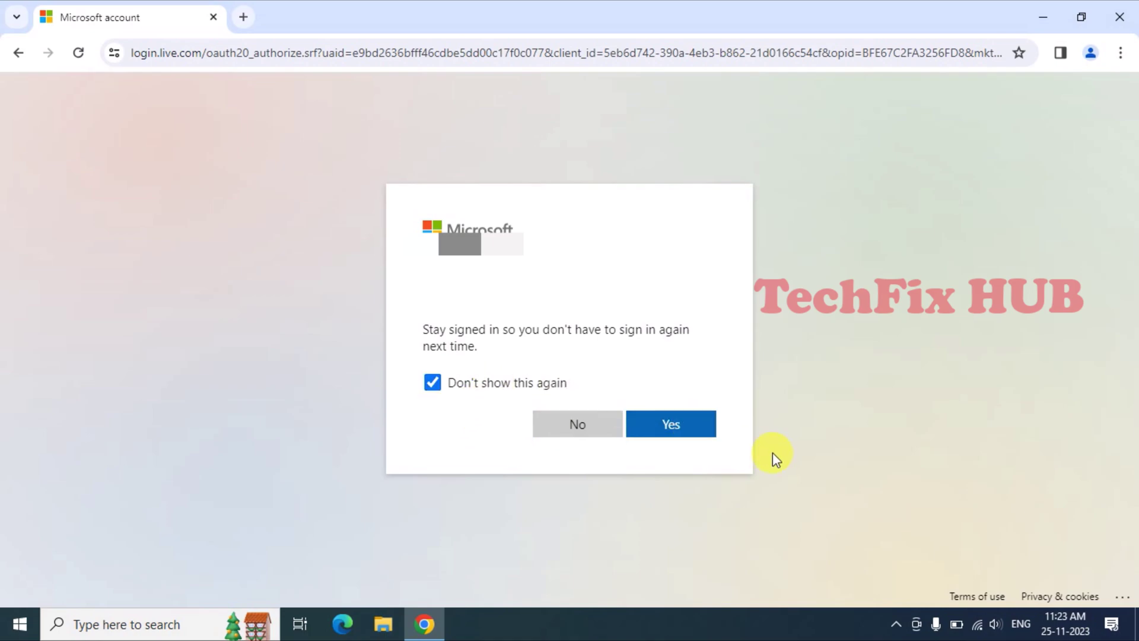
pyautogui.click(690, 428)
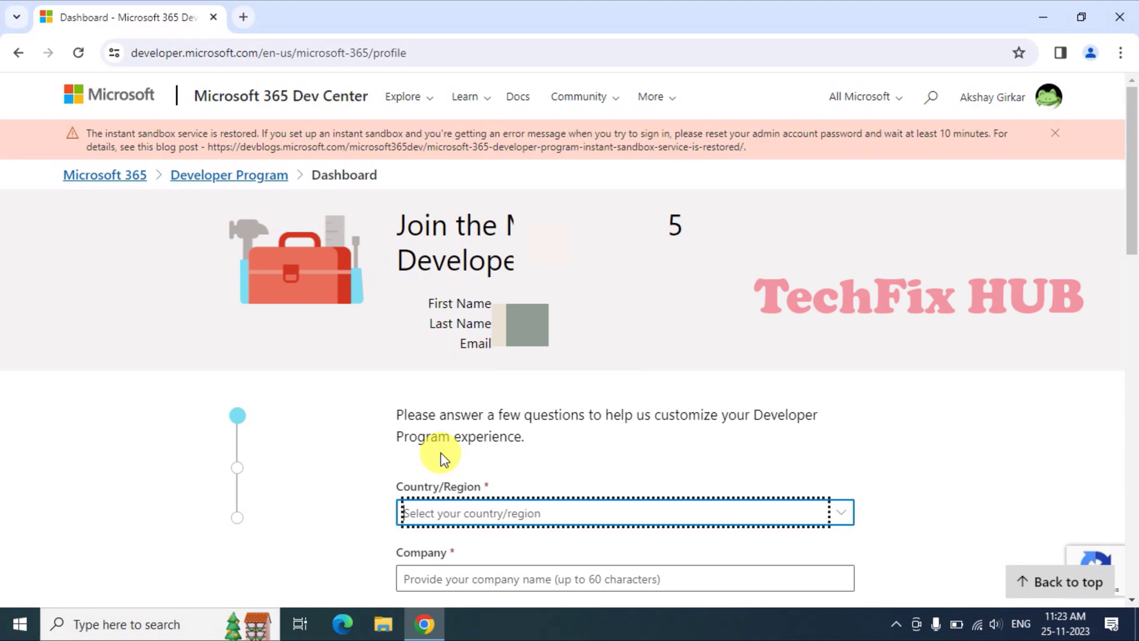
# - Set Country/Region to India and the company name to AK
pyautogui.scroll(-2, 439, 451)
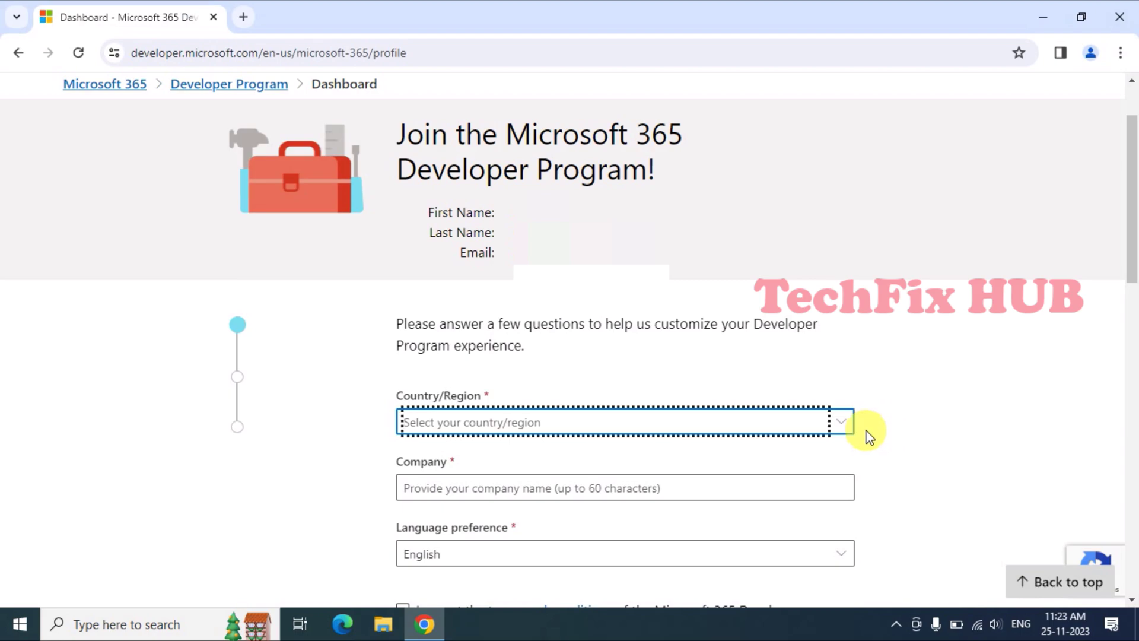
pyautogui.click(839, 422)
pyautogui.write('India')
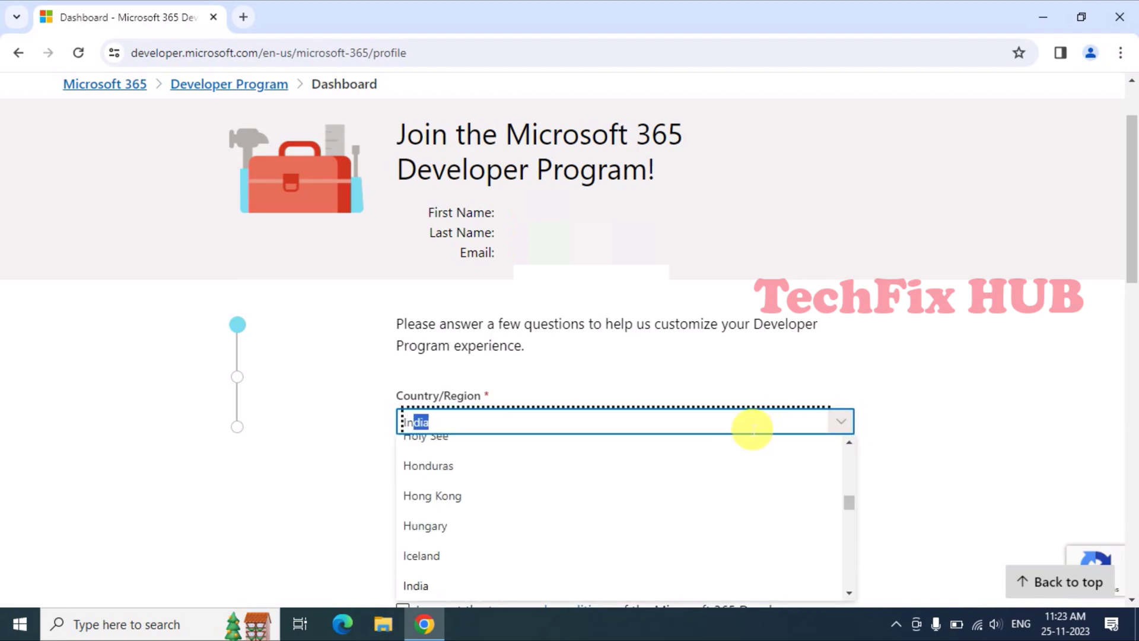
pyautogui.press('Return')
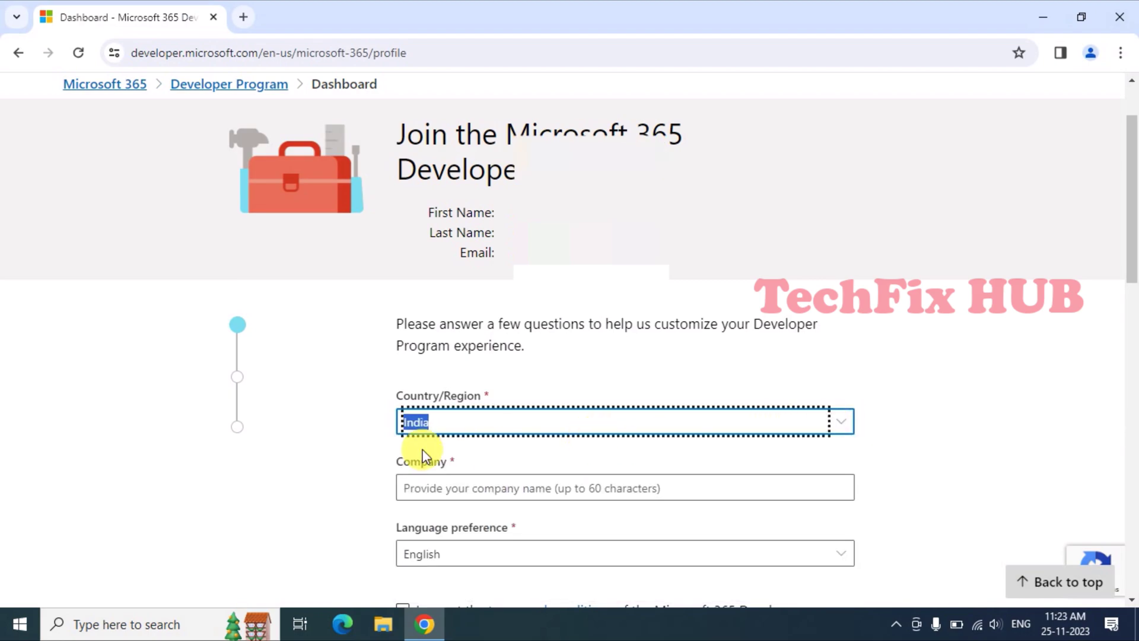
pyautogui.click(414, 465)
pyautogui.scroll(-1, 593, 450)
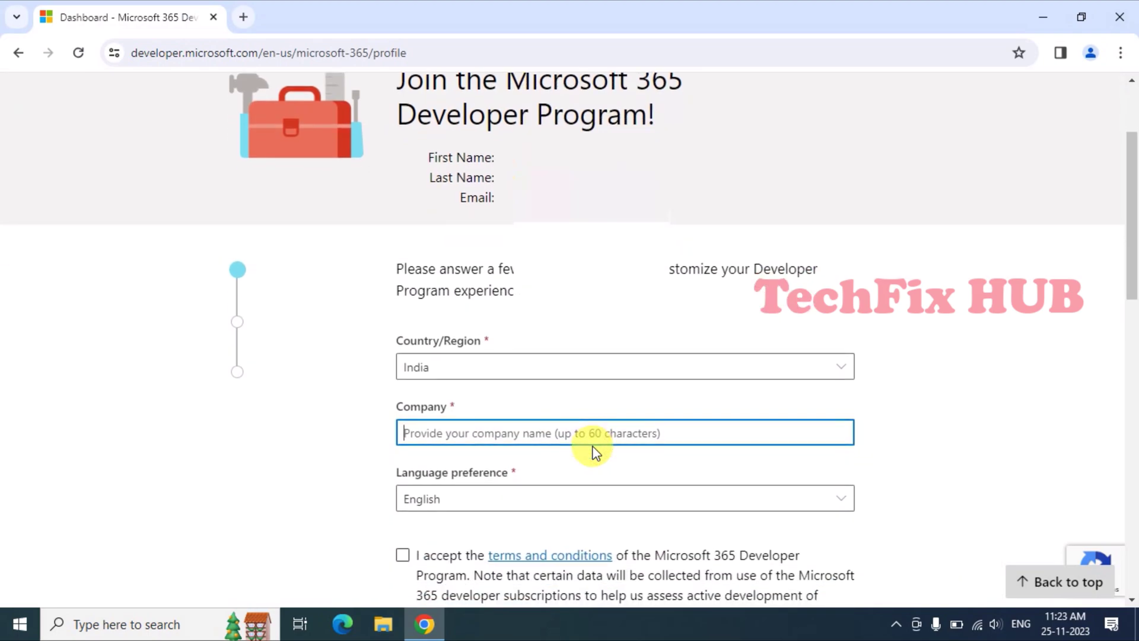
pyautogui.write('ak')
pyautogui.press('BackSpace')
pyautogui.press('BackSpace')
pyautogui.write('AK')
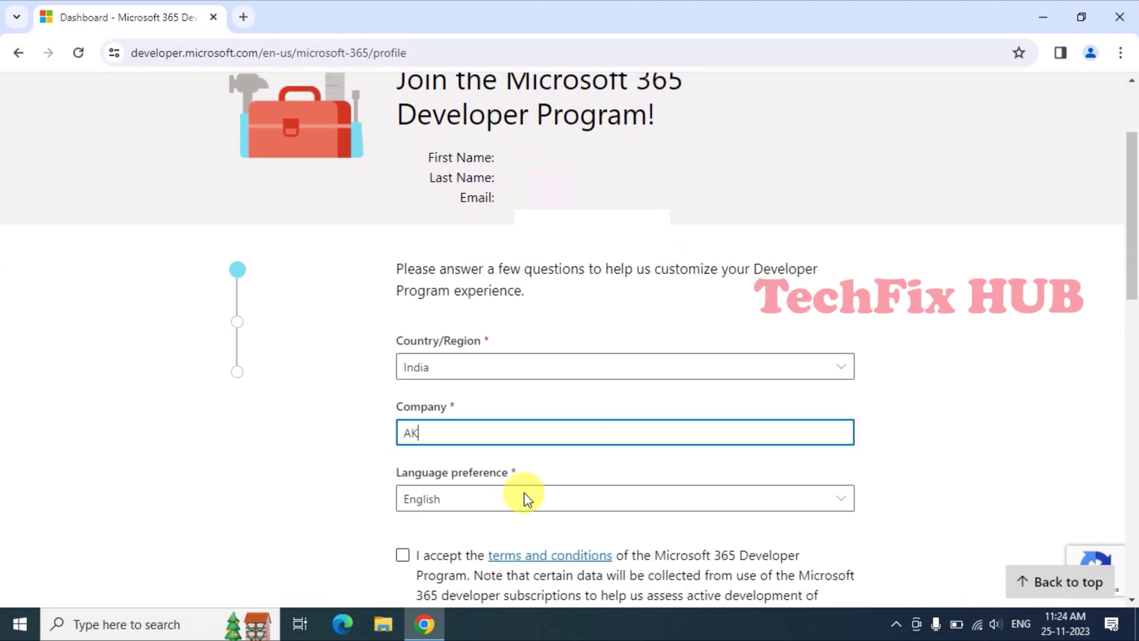
pyautogui.click(403, 555)
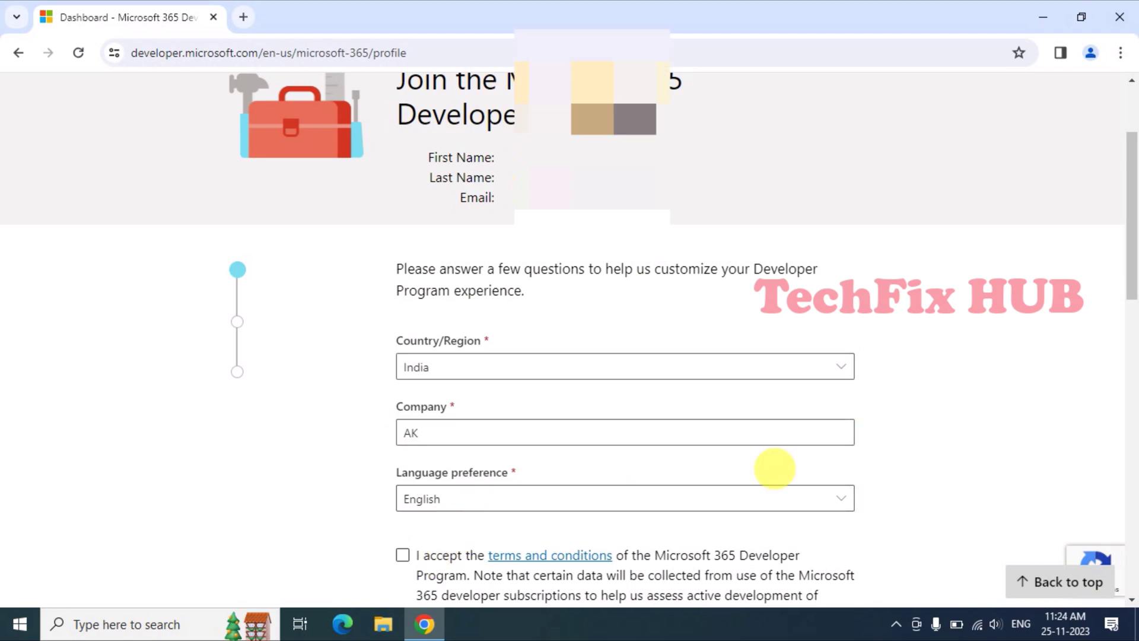
# - Accept the program terms, opt in to Microsoft 365 update emails, and submit the first step
pyautogui.scroll(-2, 803, 465)
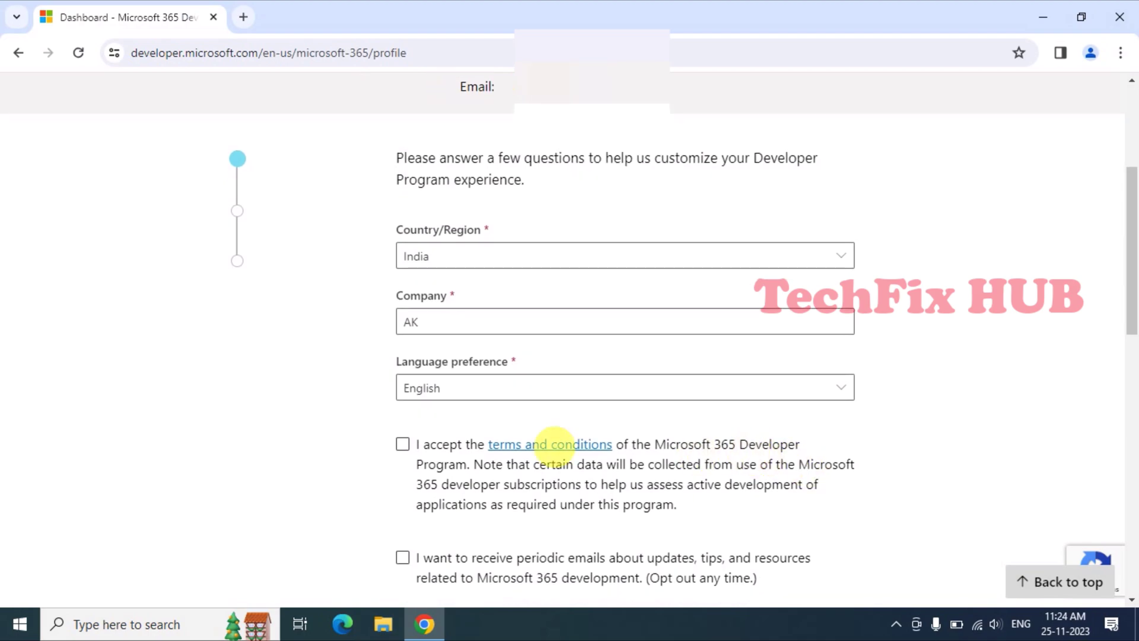
pyautogui.click(407, 445)
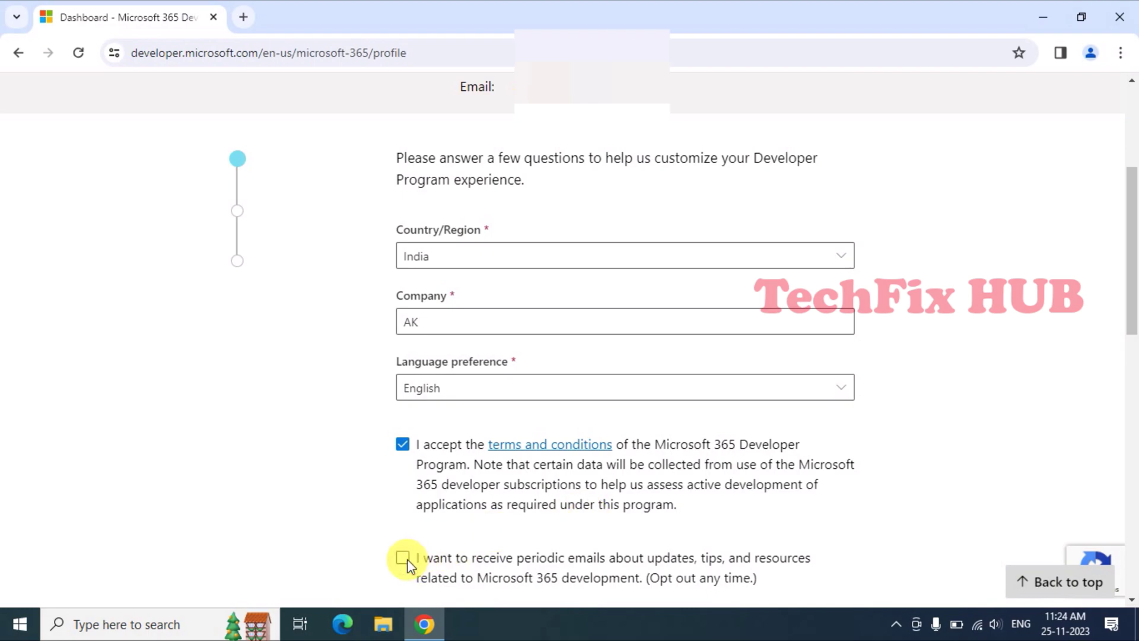
pyautogui.scroll(-3, 407, 563)
pyautogui.click(403, 312)
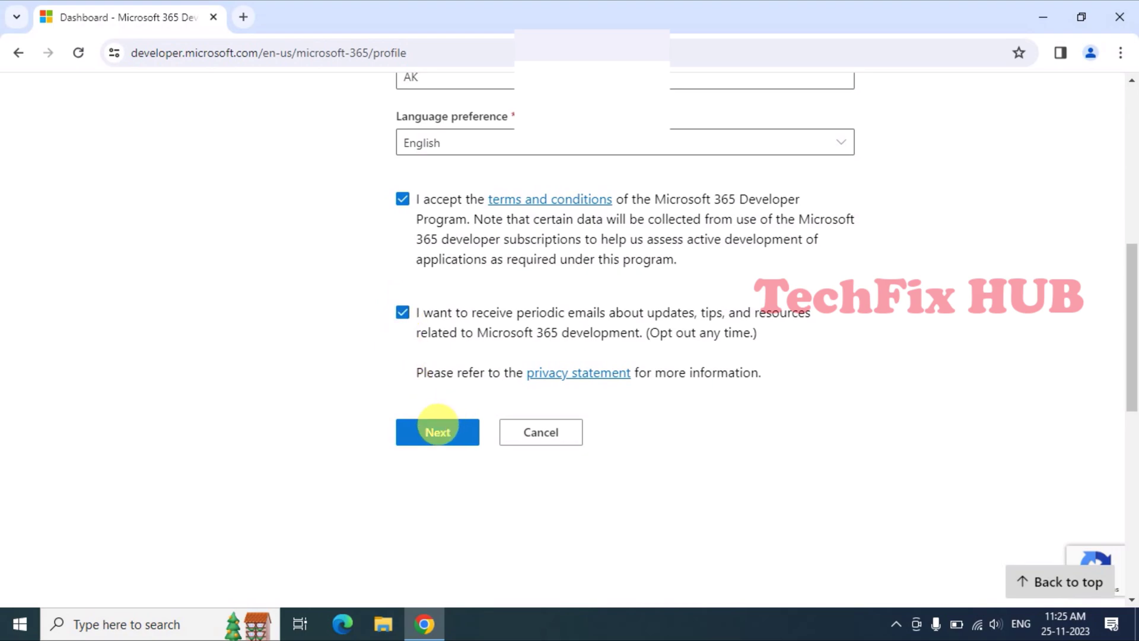
pyautogui.click(437, 433)
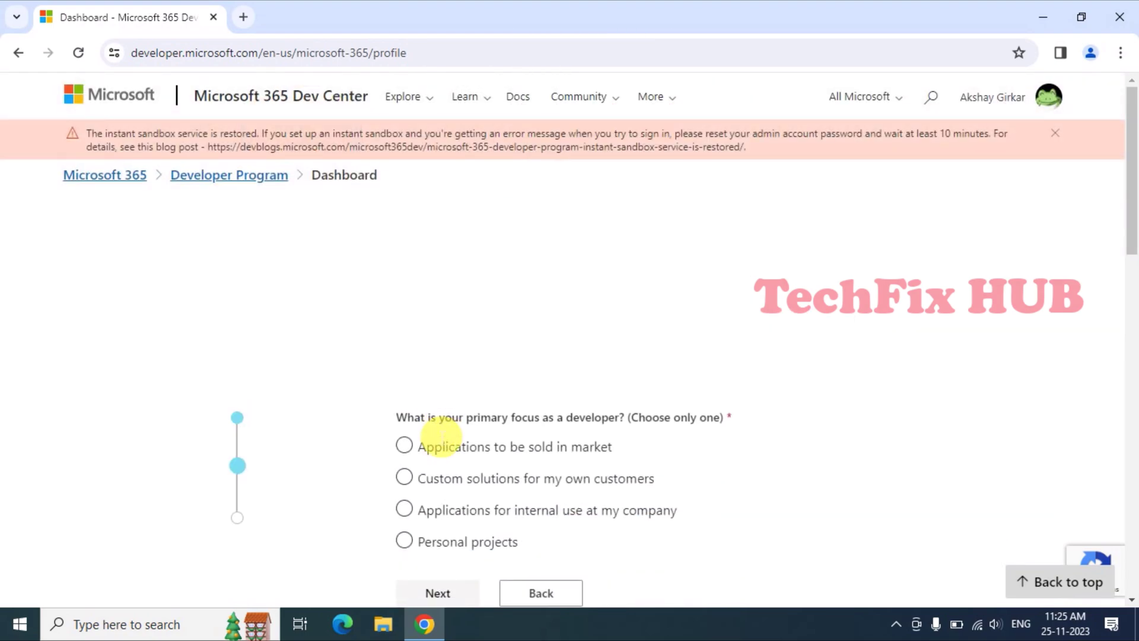
# - Choose Personal projects as the primary developer focus and continue
pyautogui.scroll(-2, 436, 437)
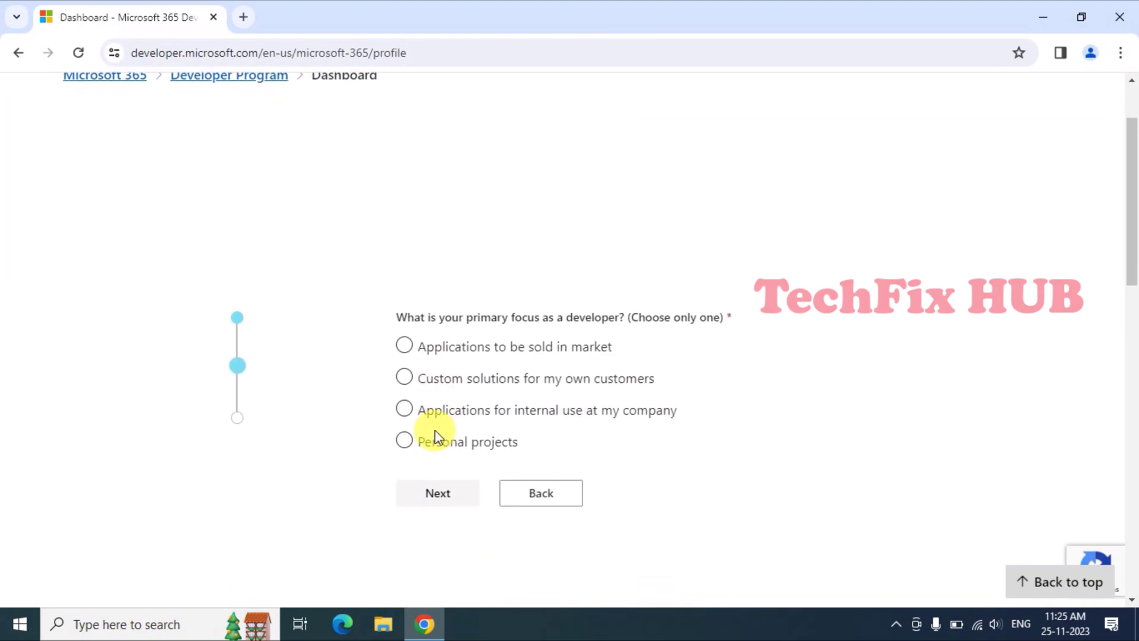
pyautogui.click(656, 365)
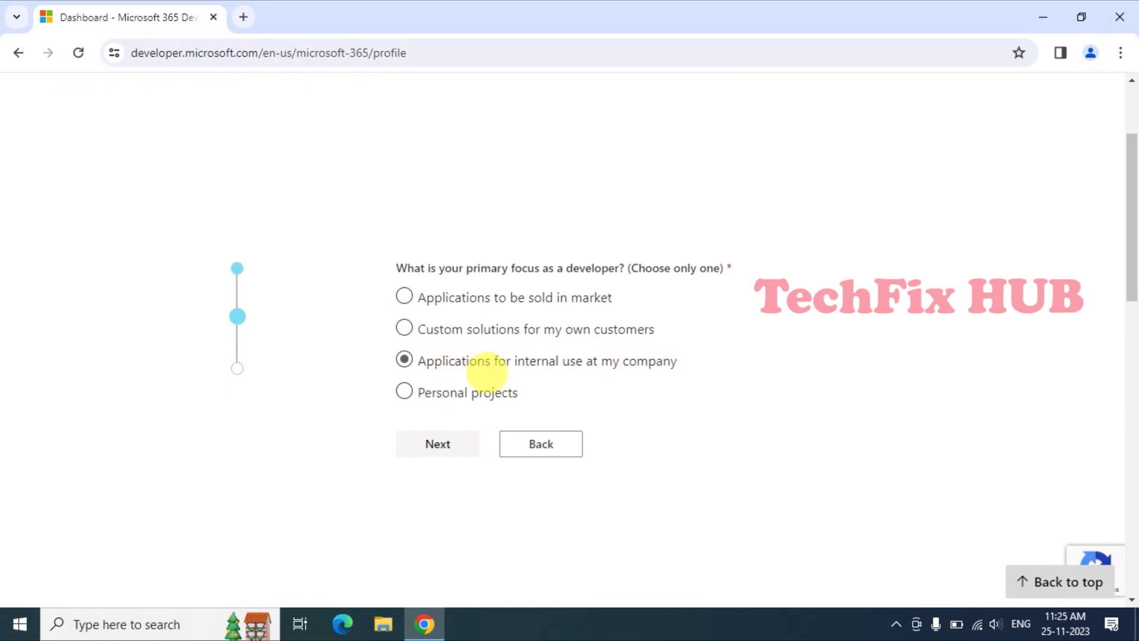
pyautogui.click(514, 342)
pyautogui.click(453, 400)
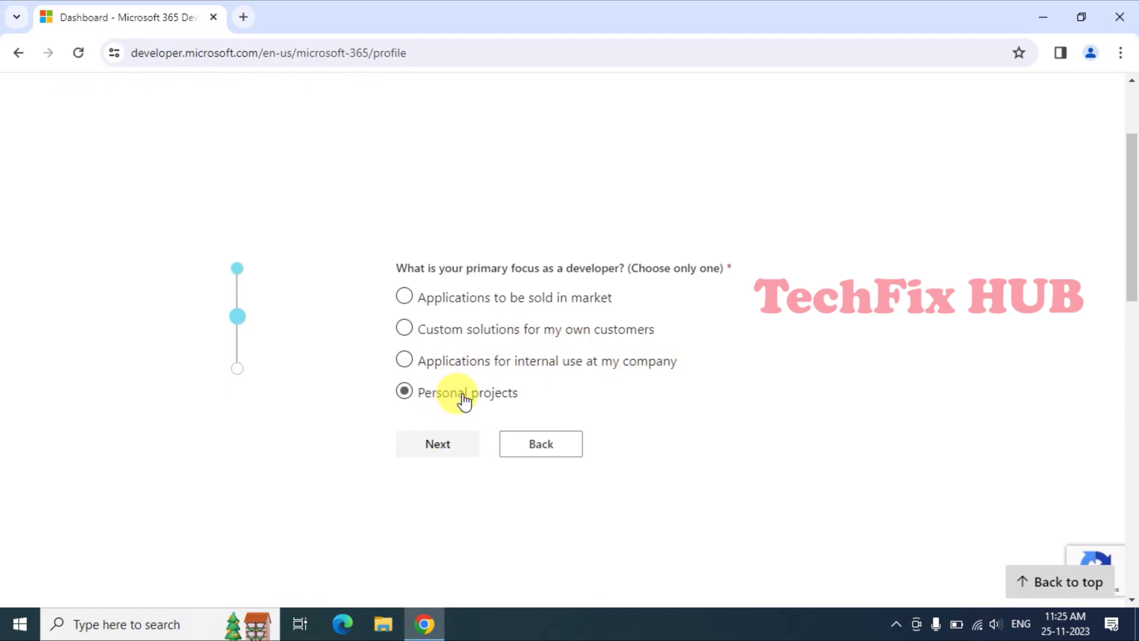
pyautogui.click(457, 447)
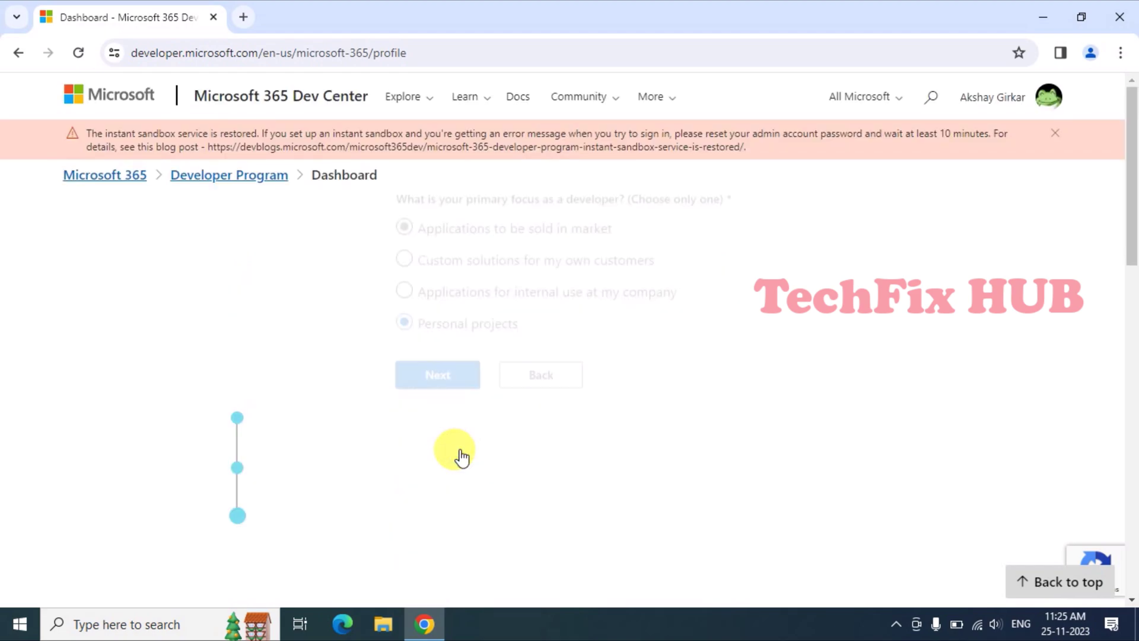
# - Tick Copilot for Microsoft 365, Outlook and Power Platform as interests and save the profile
pyautogui.scroll(-3, 721, 331)
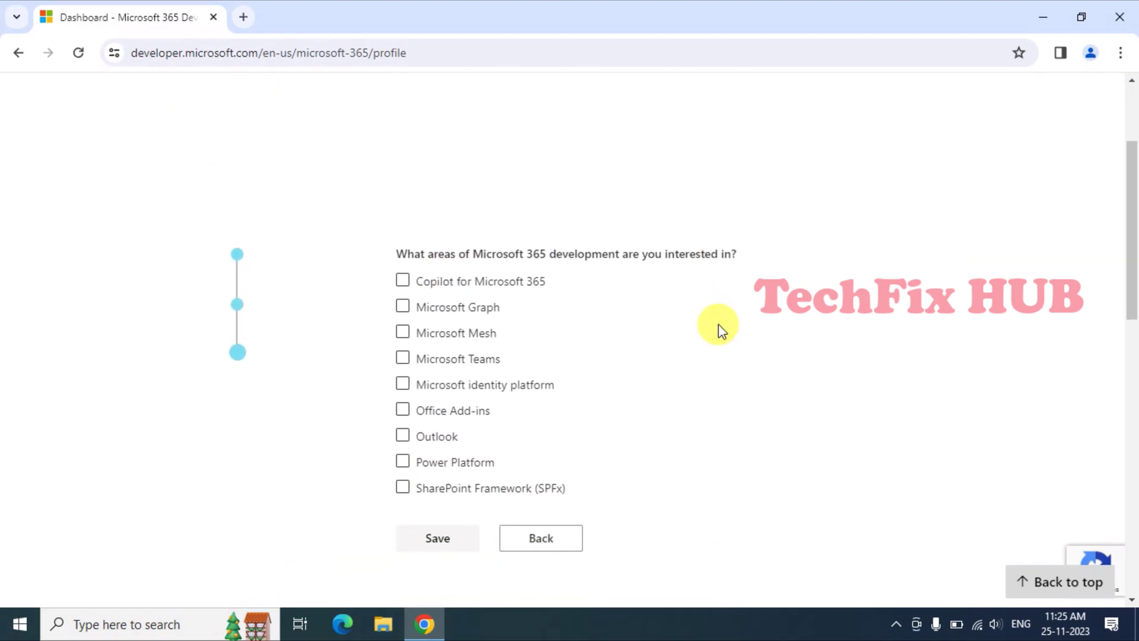
pyautogui.click(475, 280)
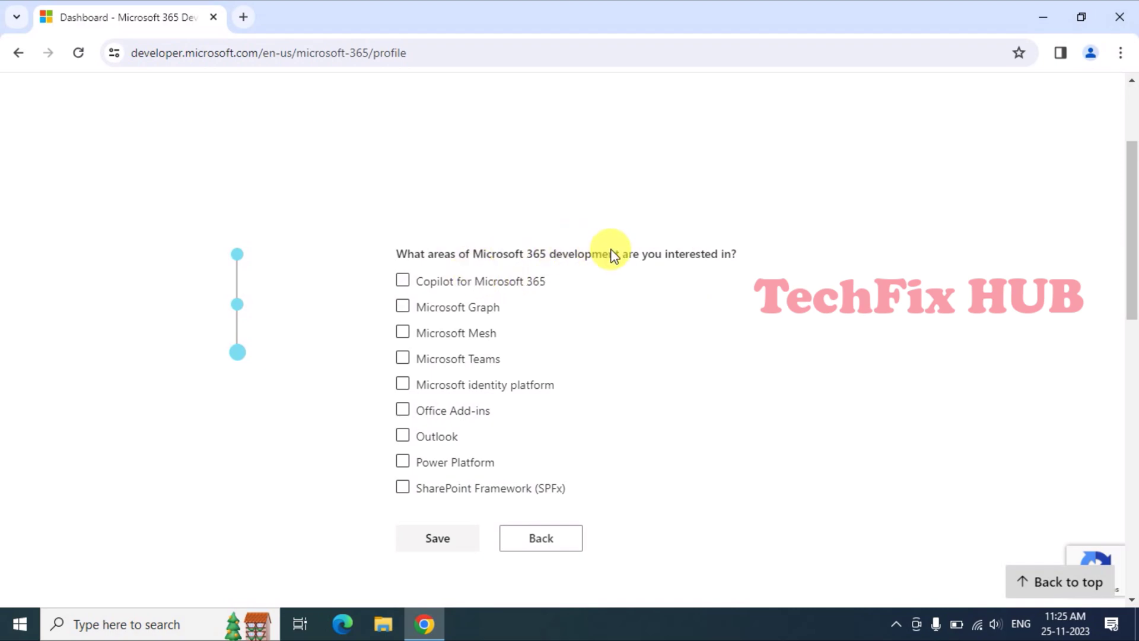
pyautogui.click(518, 287)
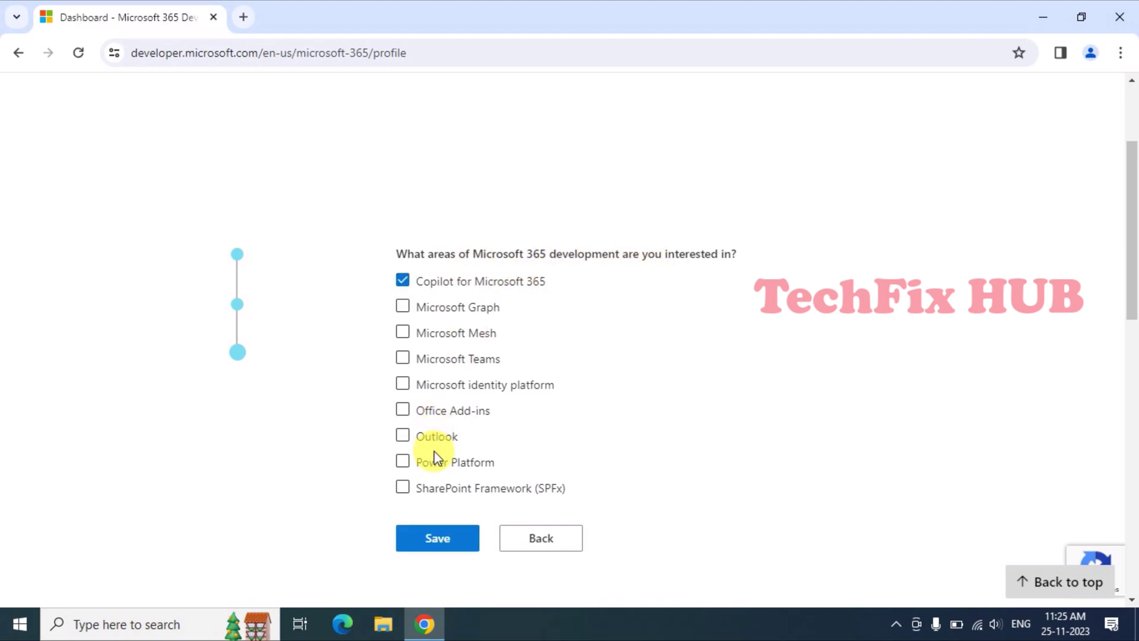
pyautogui.click(403, 442)
pyautogui.click(402, 461)
pyautogui.click(449, 539)
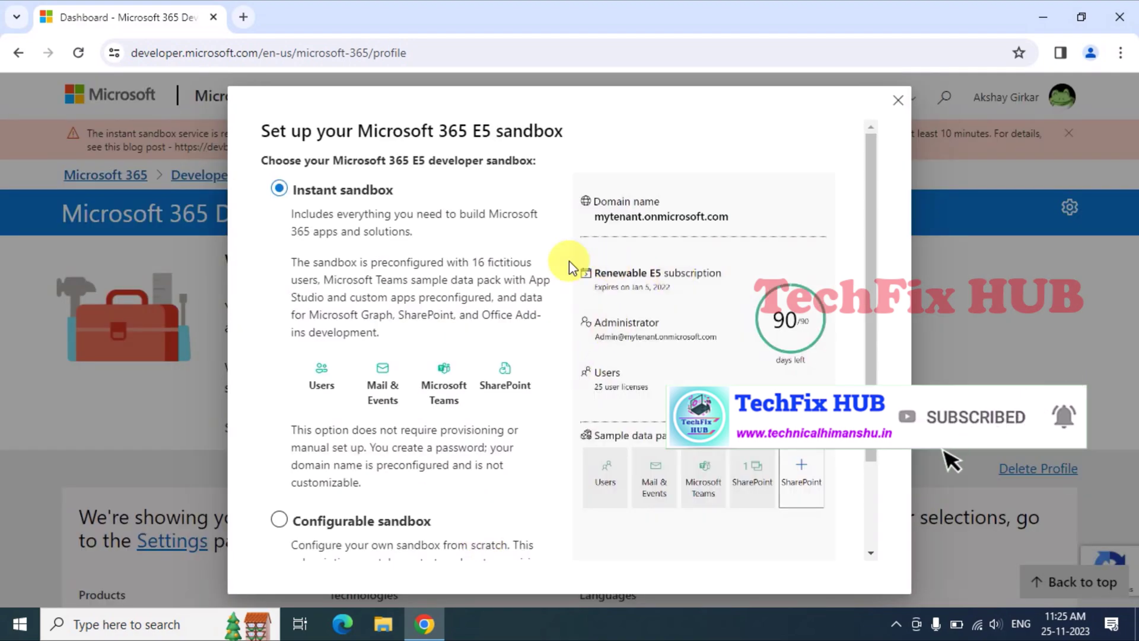
# - Pick Configurable sandbox instead of Instant for the E5 sandbox and proceed to the details form
pyautogui.scroll(-2, 524, 301)
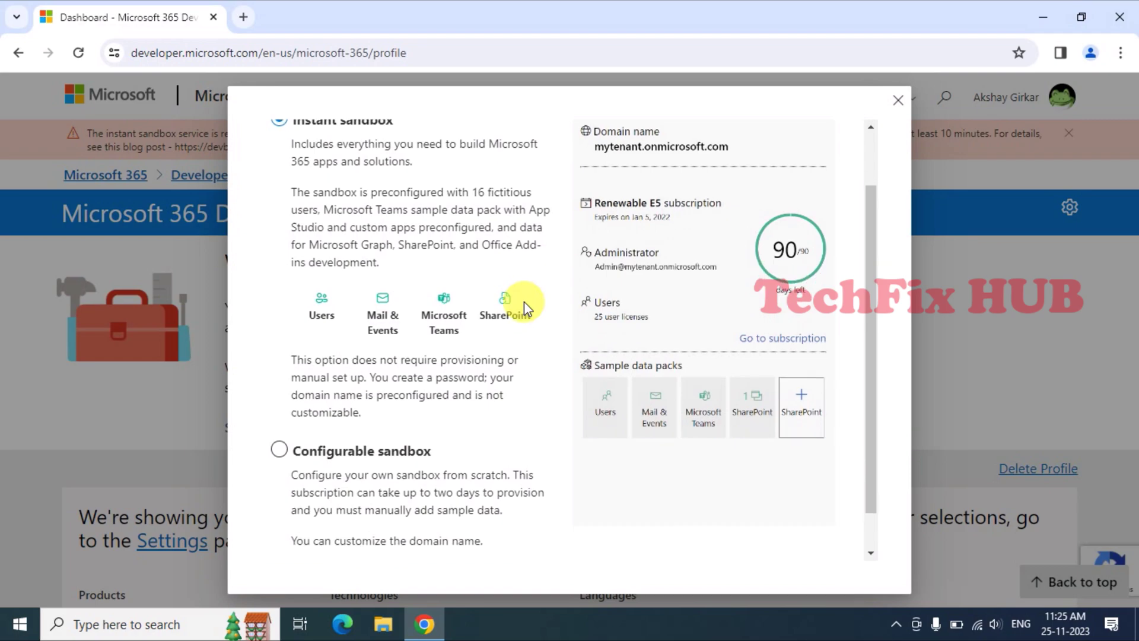
pyautogui.scroll(2, 524, 301)
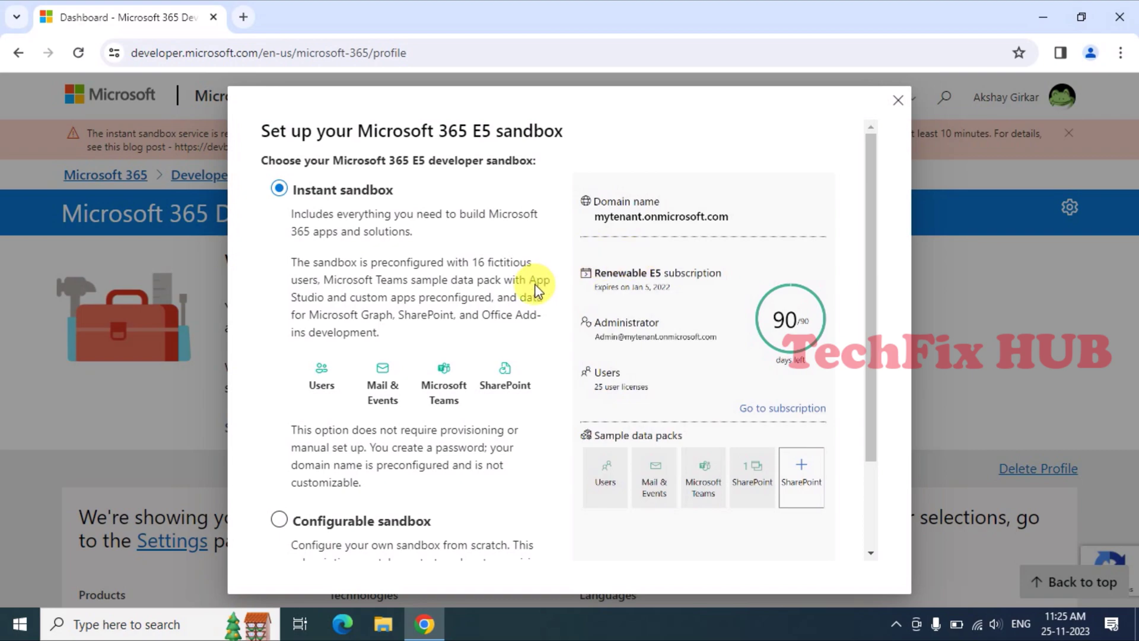
pyautogui.scroll(-2, 537, 290)
pyautogui.click(364, 439)
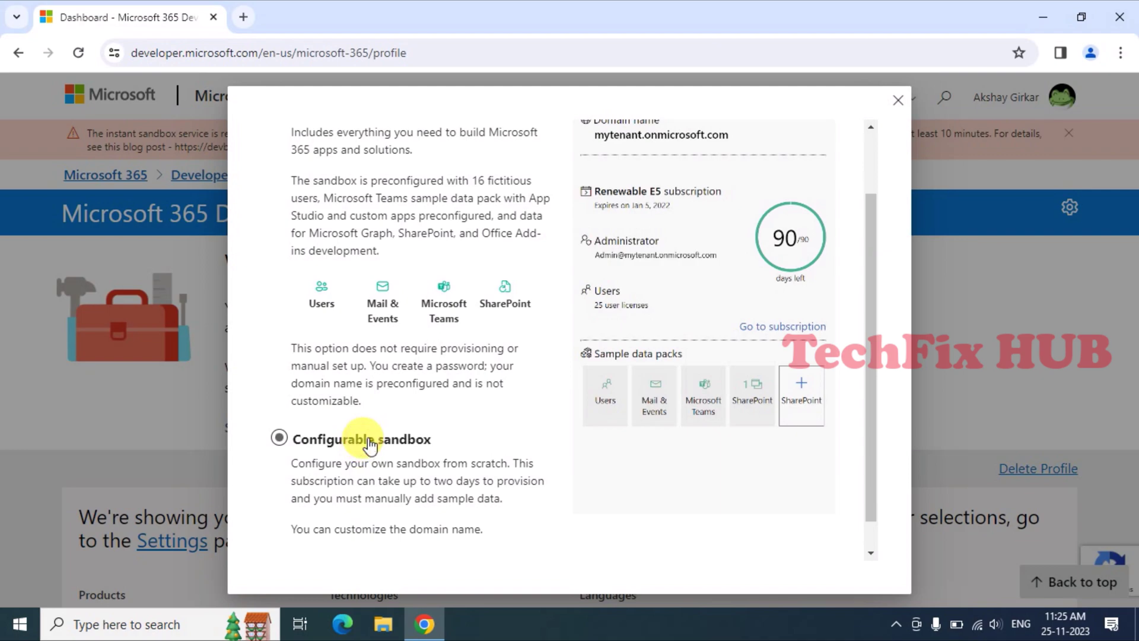
pyautogui.scroll(2, 625, 367)
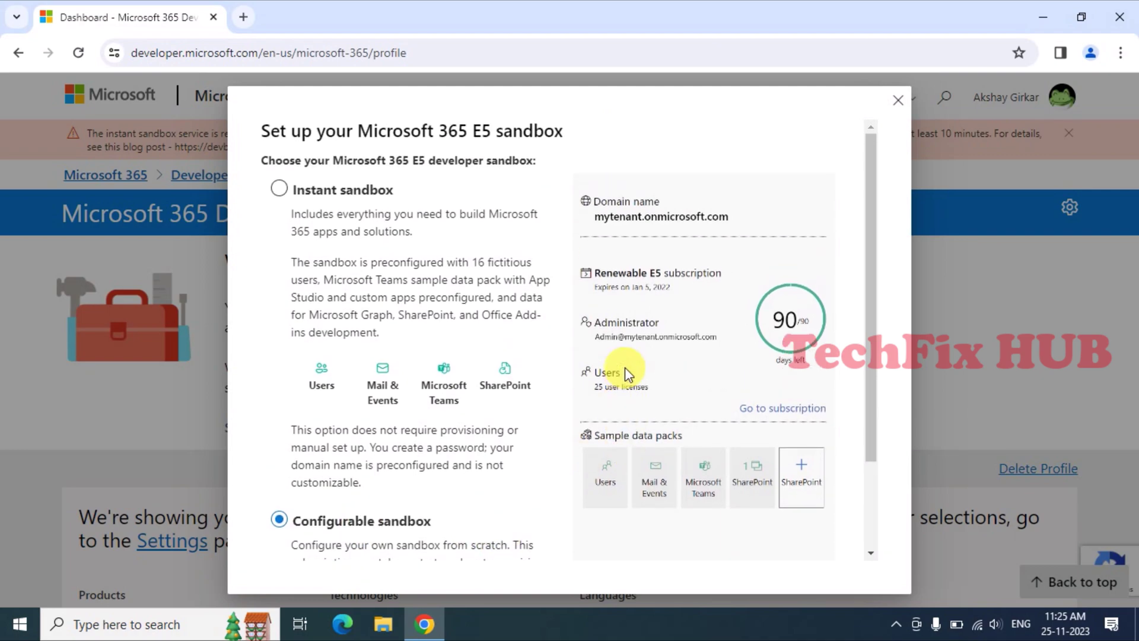
pyautogui.scroll(-3, 624, 368)
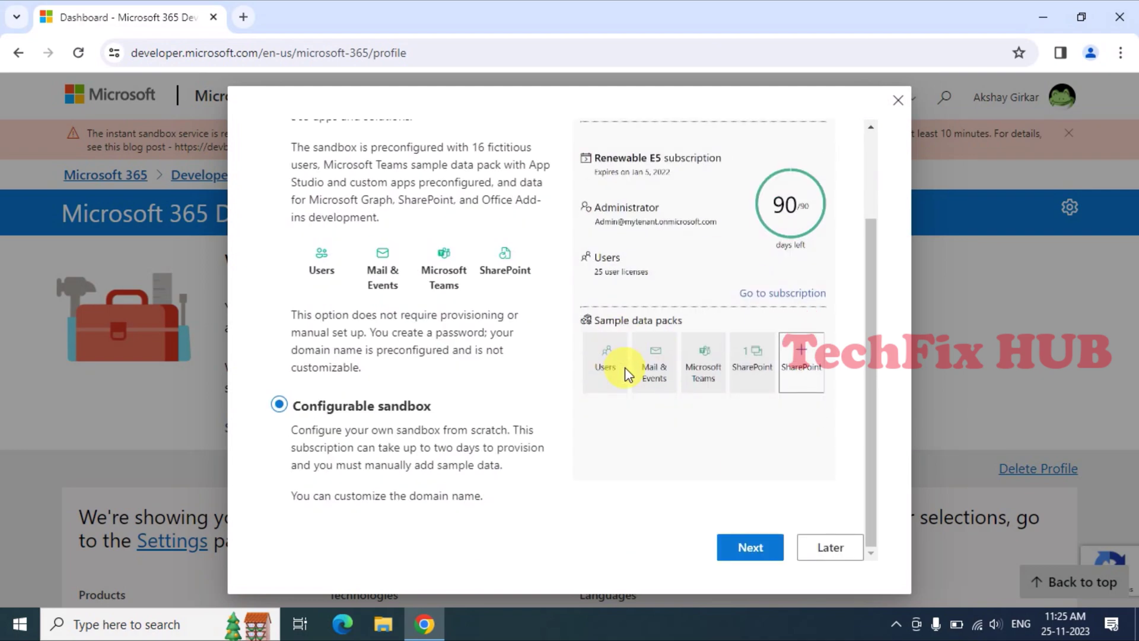
pyautogui.scroll(3, 625, 368)
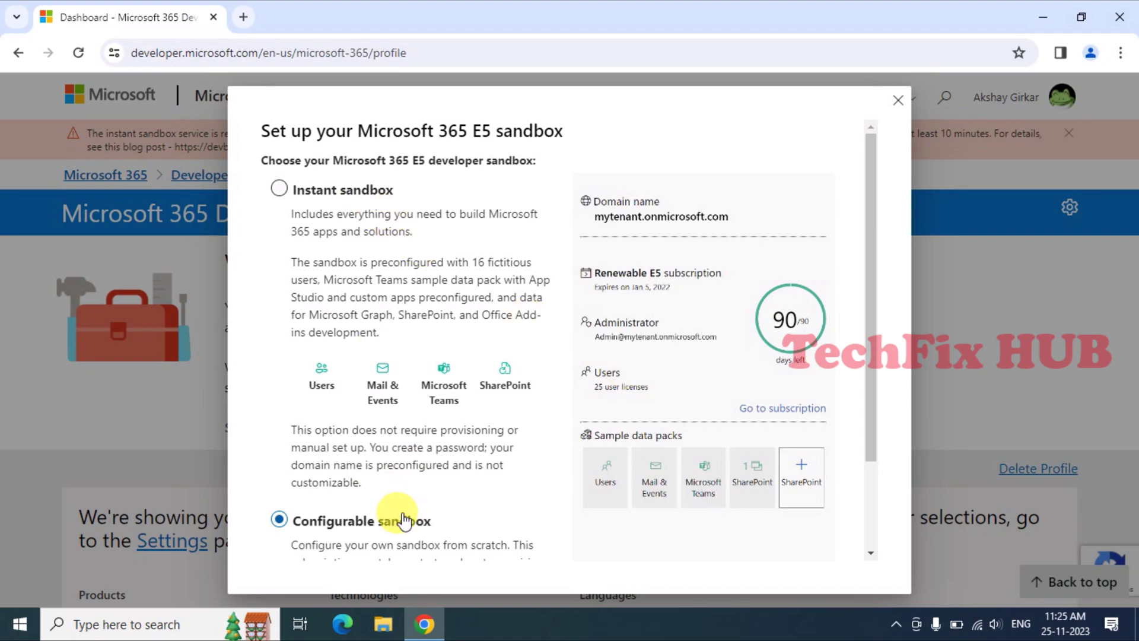
pyautogui.scroll(-2, 405, 521)
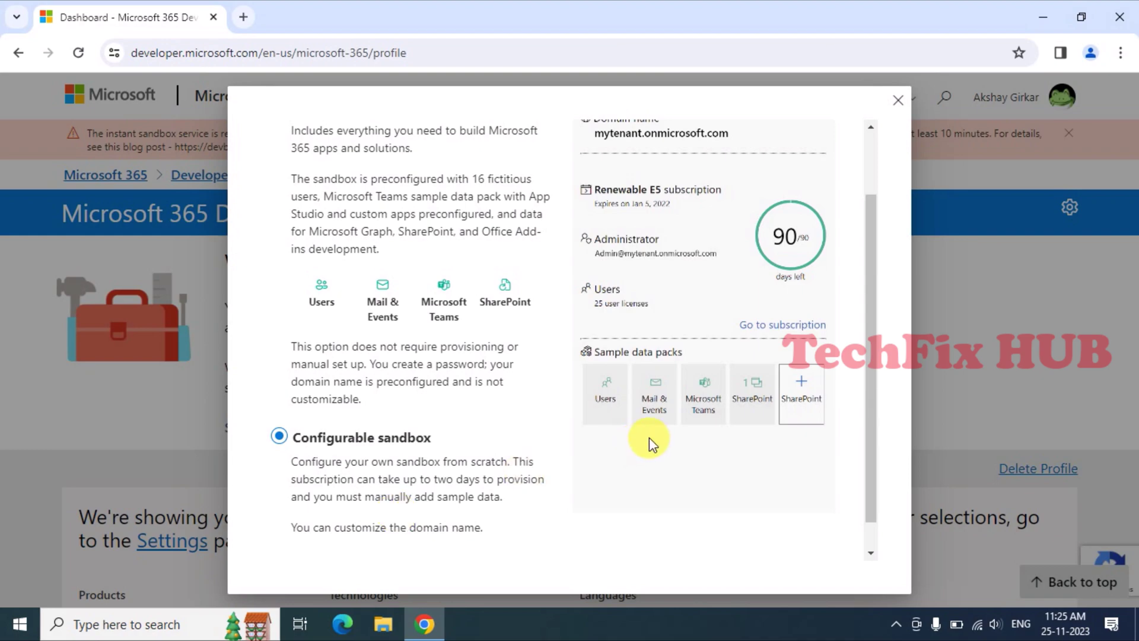
pyautogui.scroll(-1, 649, 437)
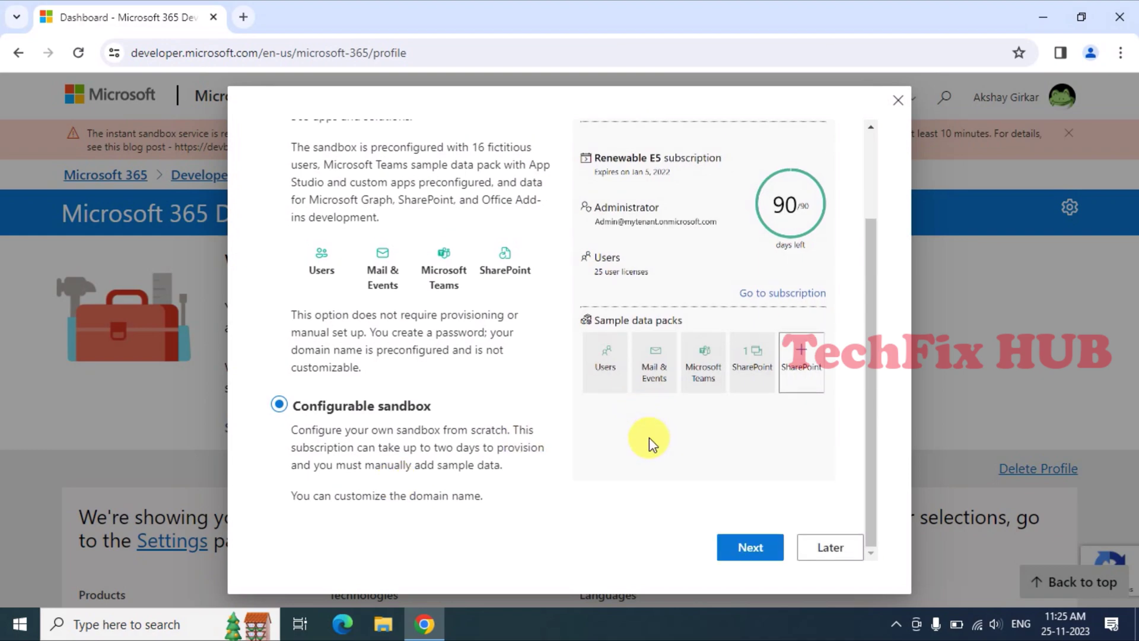
pyautogui.click(752, 548)
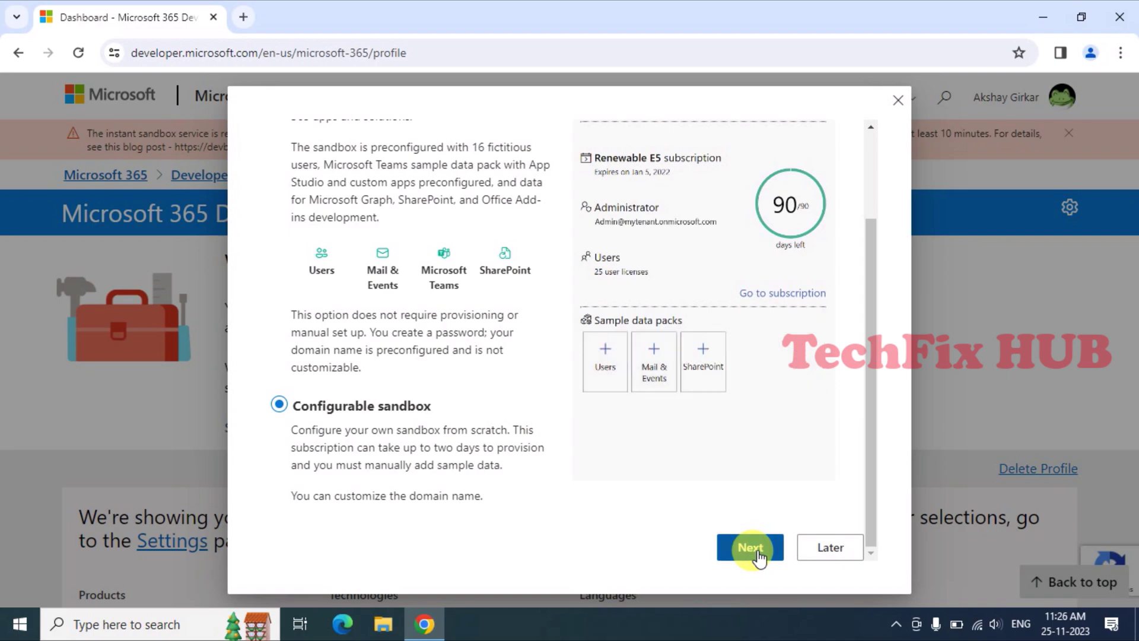
pyautogui.scroll(3, 690, 298)
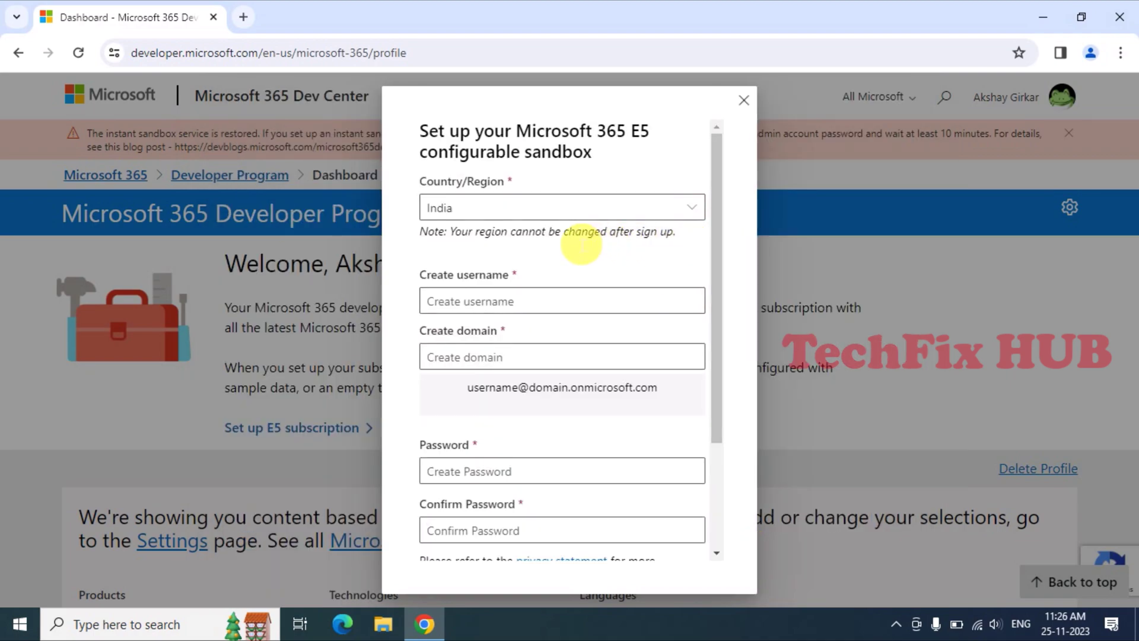
pyautogui.click(525, 303)
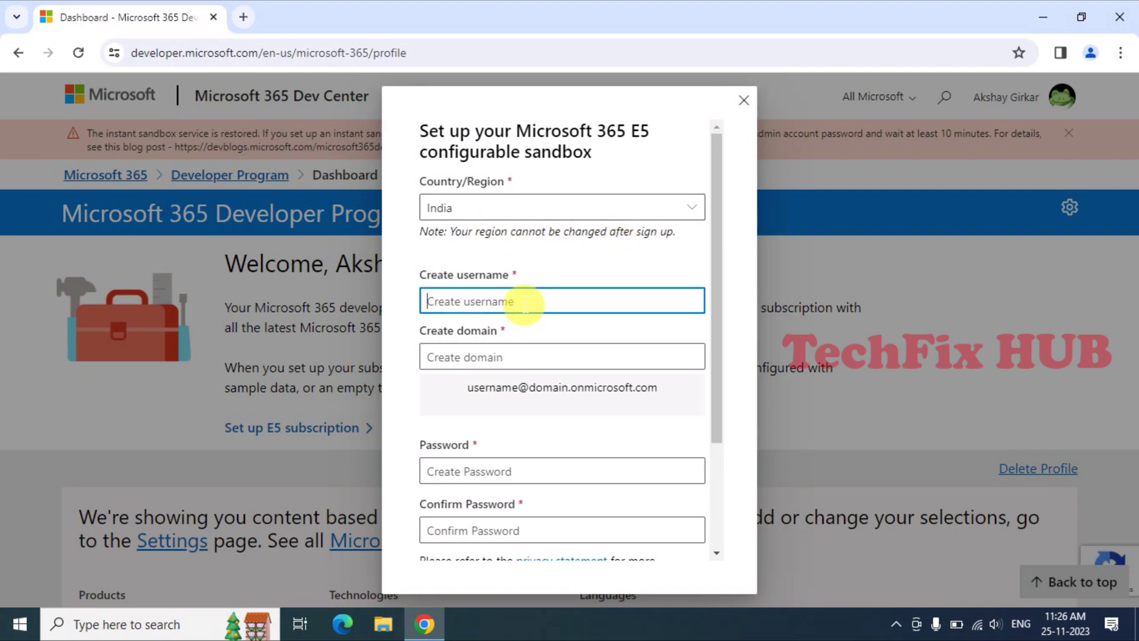
pyautogui.write('admin')
pyautogui.press('Tab')
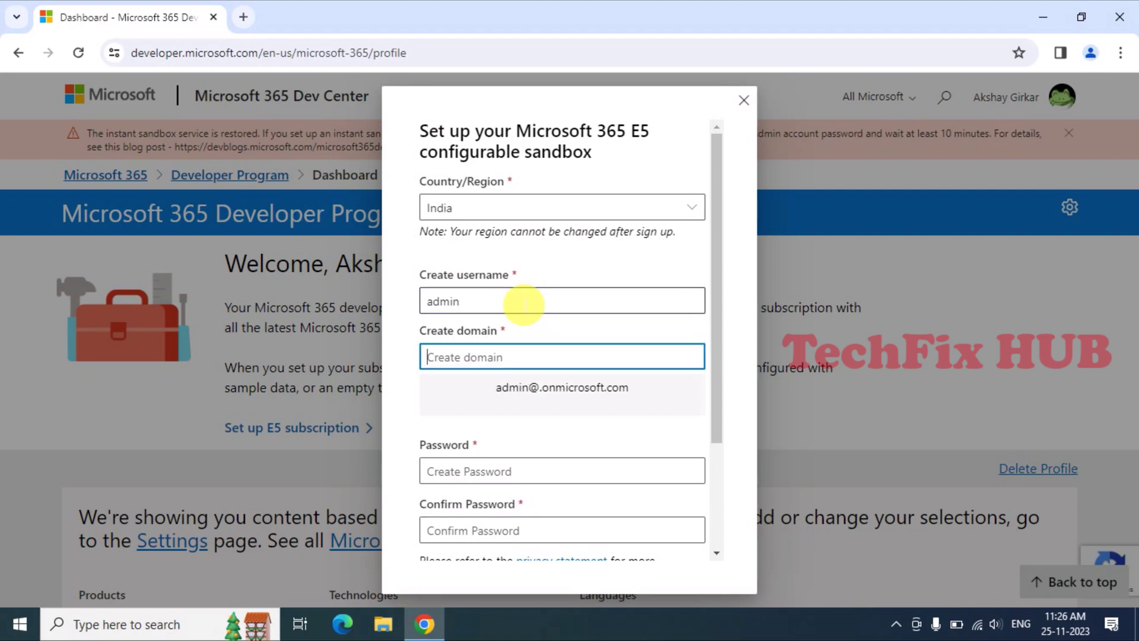
pyautogui.write('ak')
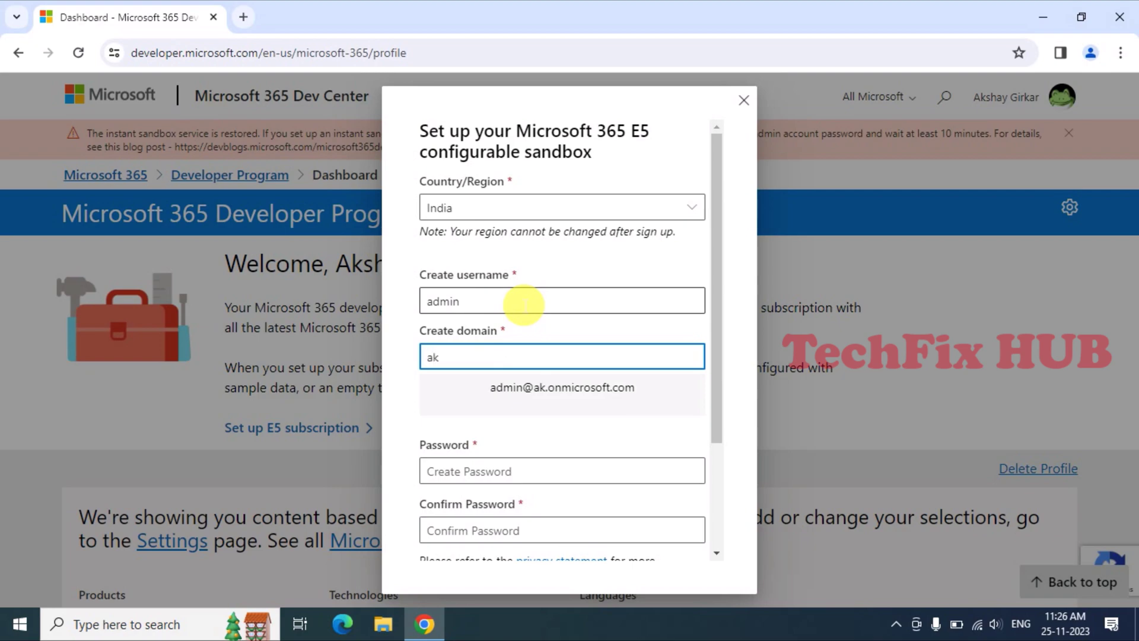
pyautogui.click(441, 400)
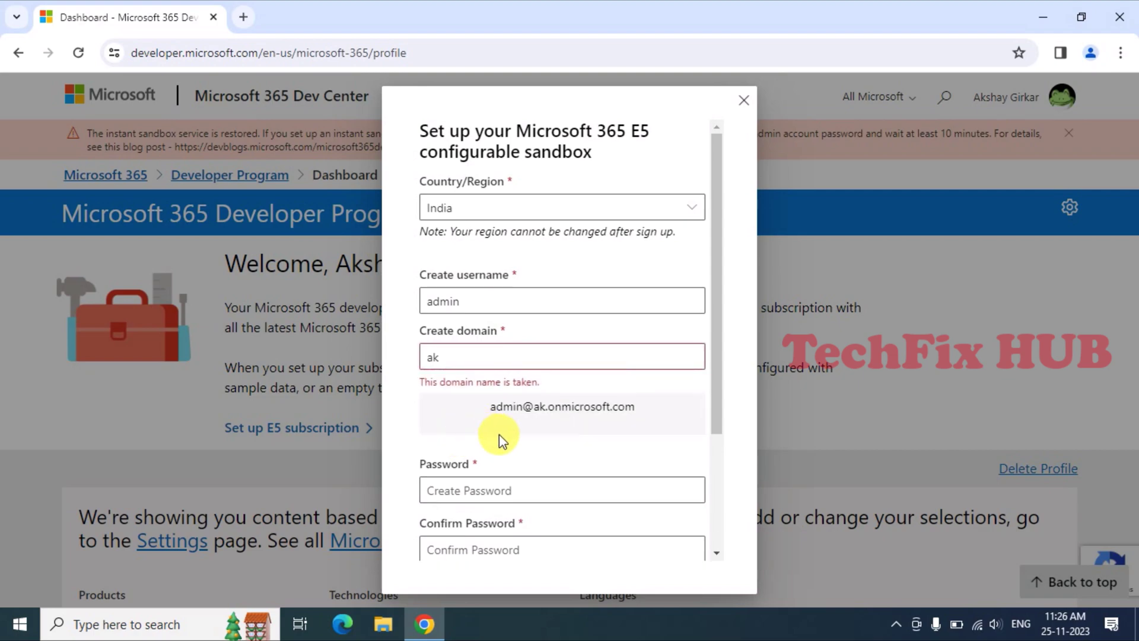
pyautogui.click(477, 363)
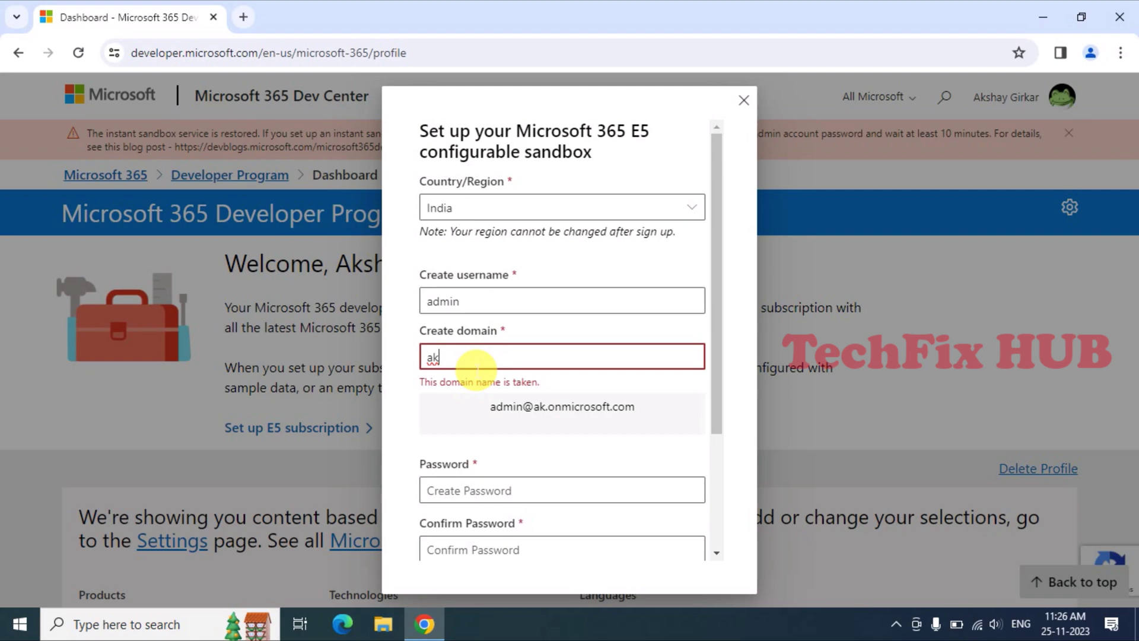
pyautogui.press('BackSpace')
pyautogui.press('BackSpace')
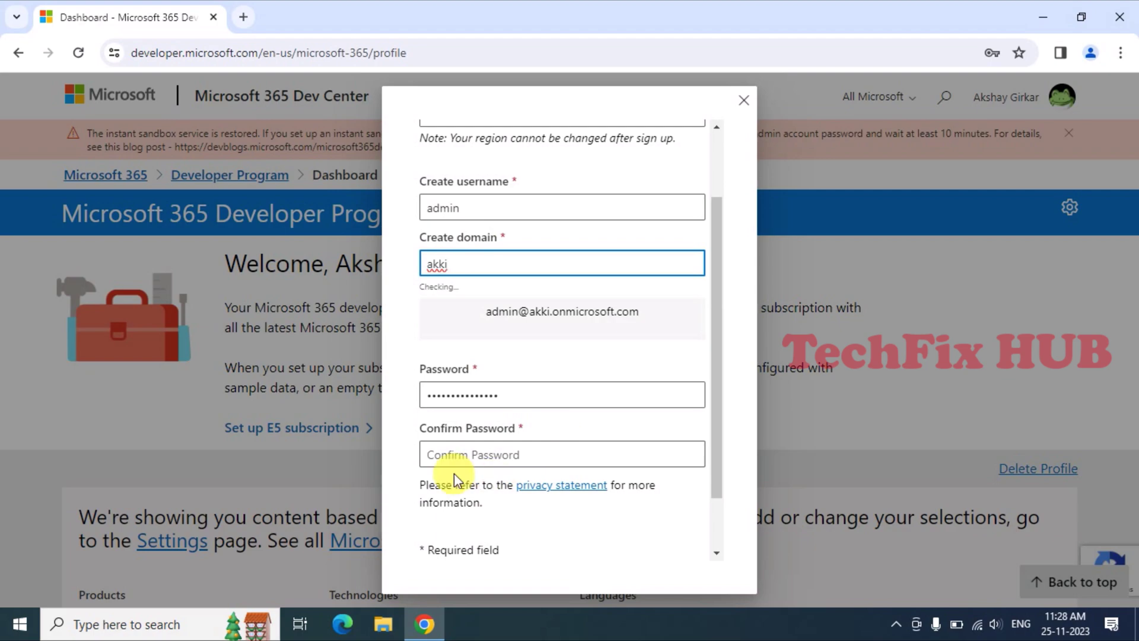
pyautogui.click(479, 458)
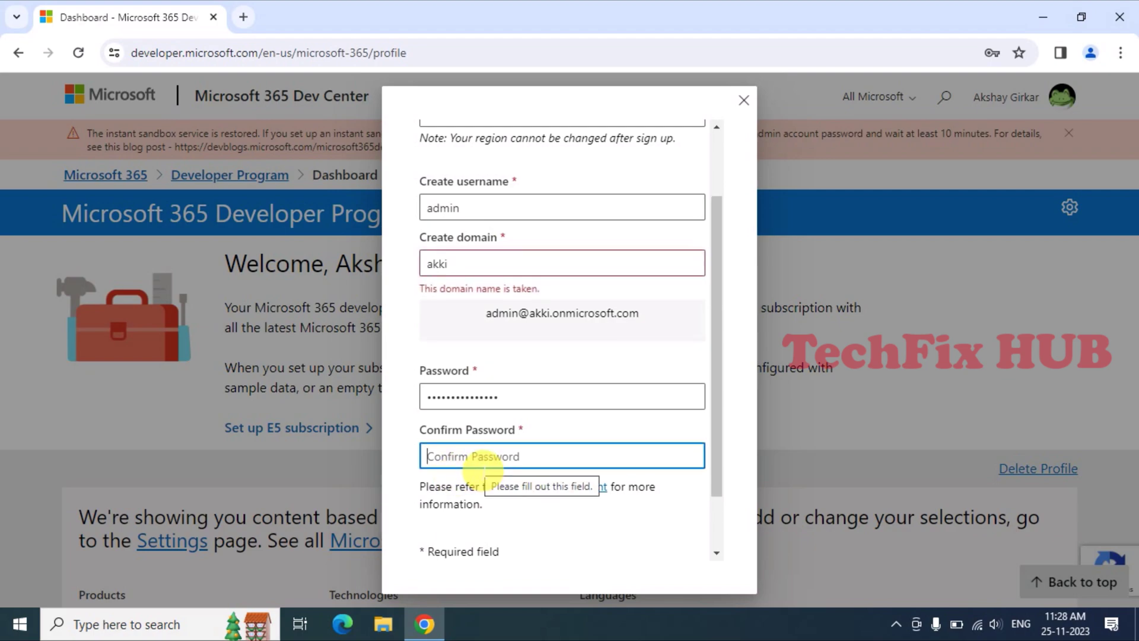
pyautogui.click(466, 267)
pyautogui.press('BackSpace')
pyautogui.write('ki')
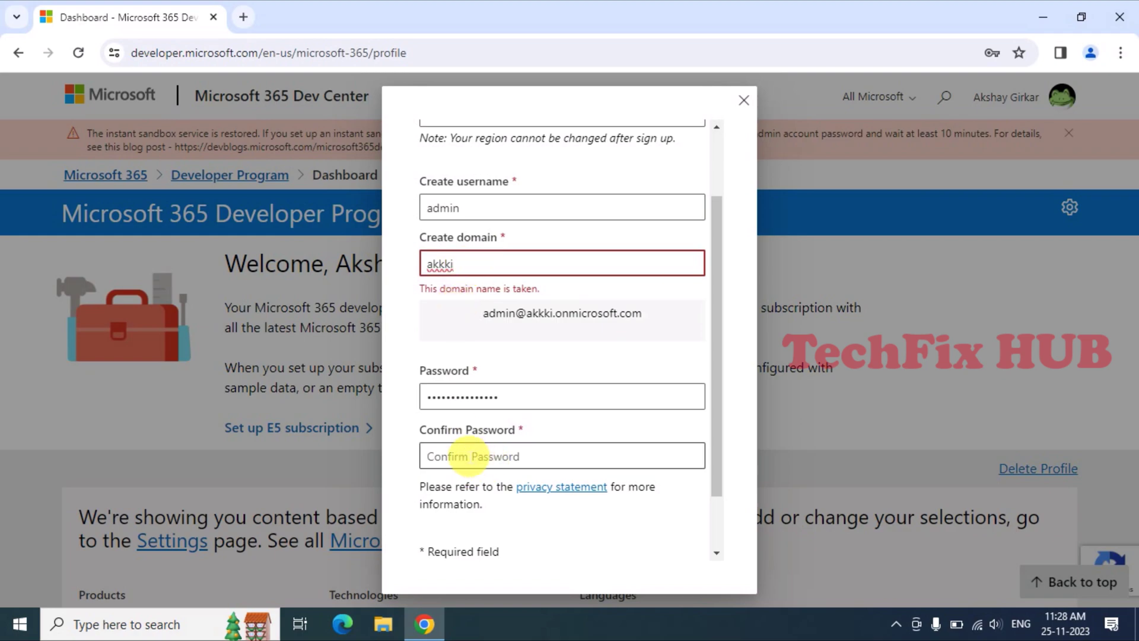
# - Confirm the sandbox admin password in the Confirm Password field
pyautogui.click(457, 457)
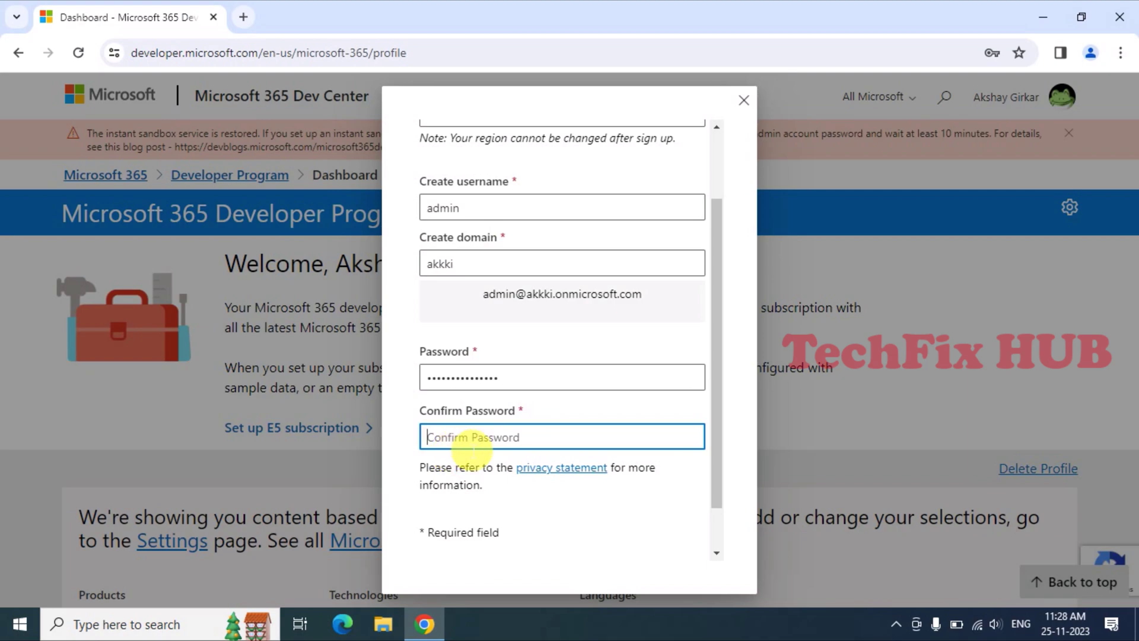
pyautogui.write('•••••')
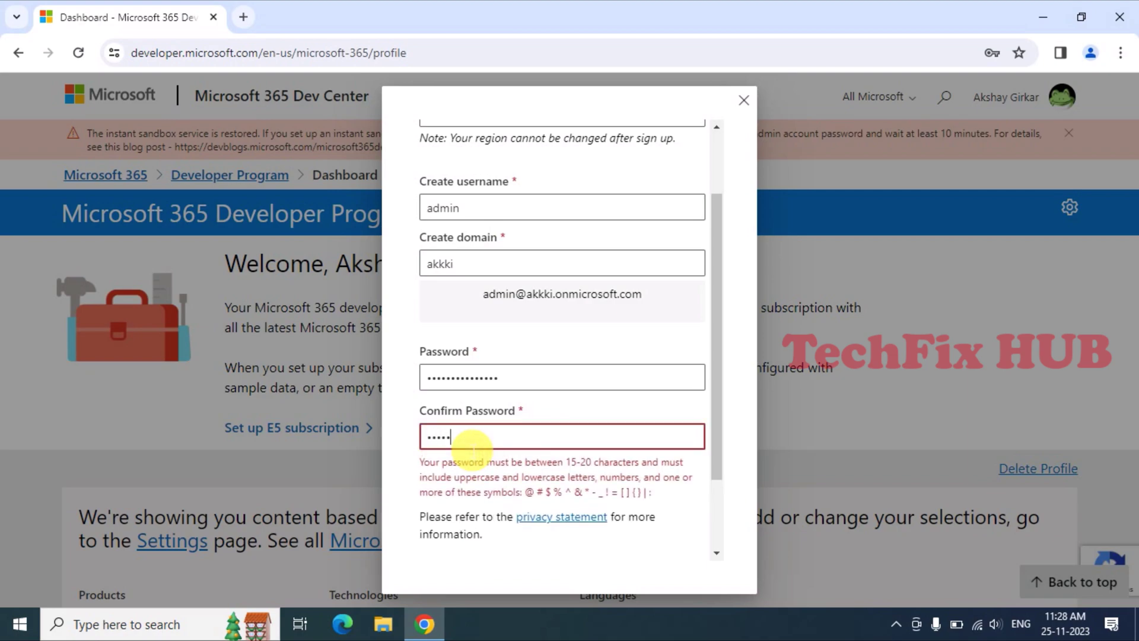
pyautogui.write('••••••••••')
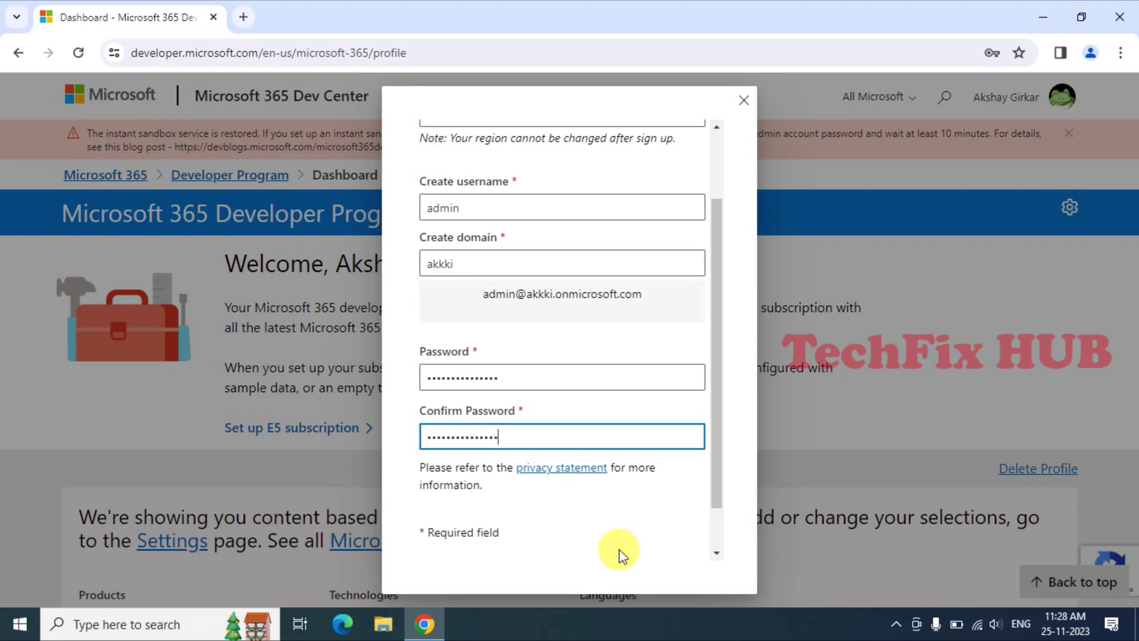
pyautogui.moveTo(719, 477); pyautogui.dragTo(714, 554)
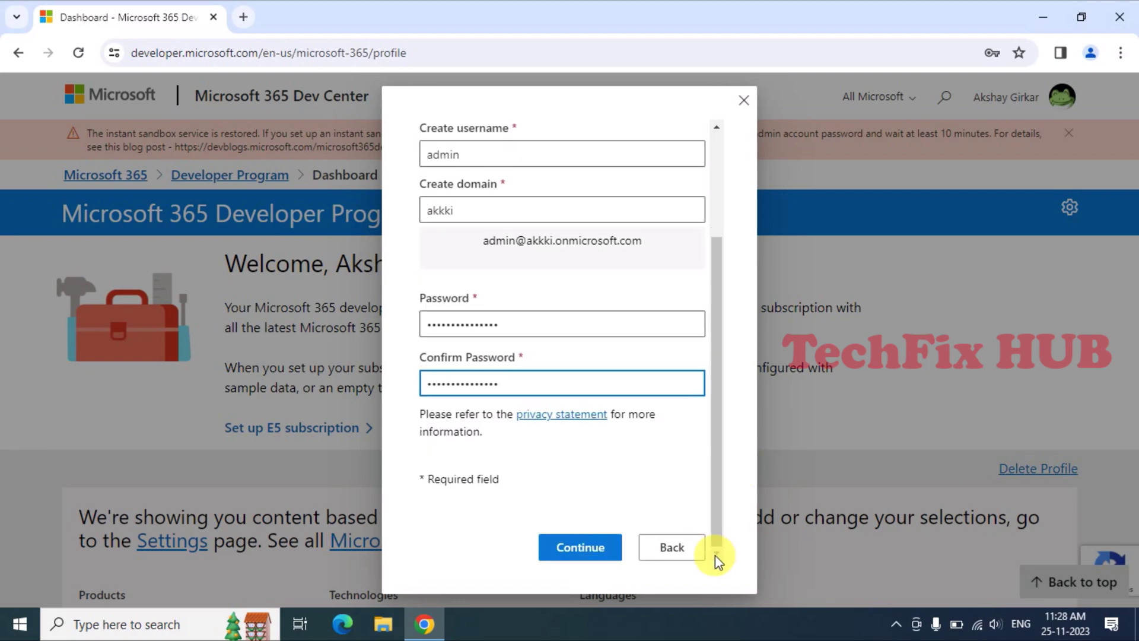
pyautogui.moveTo(720, 458); pyautogui.dragTo(742, 474)
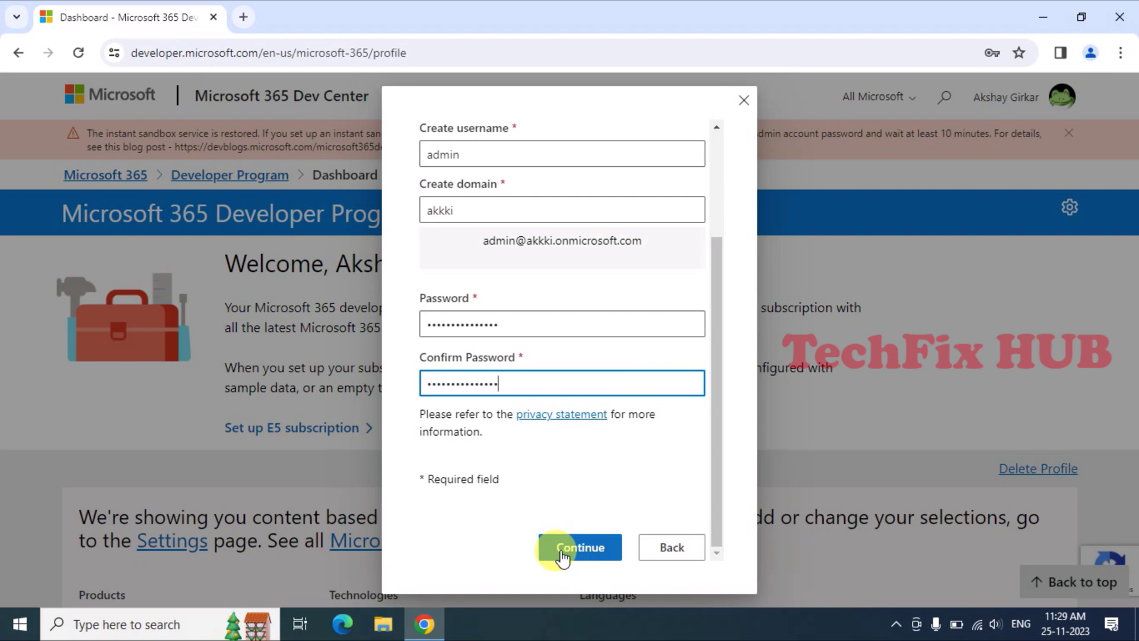
# - Submit the account details, dismiss Chrome's save-password prompt, and enter the security phone number
pyautogui.click(560, 549)
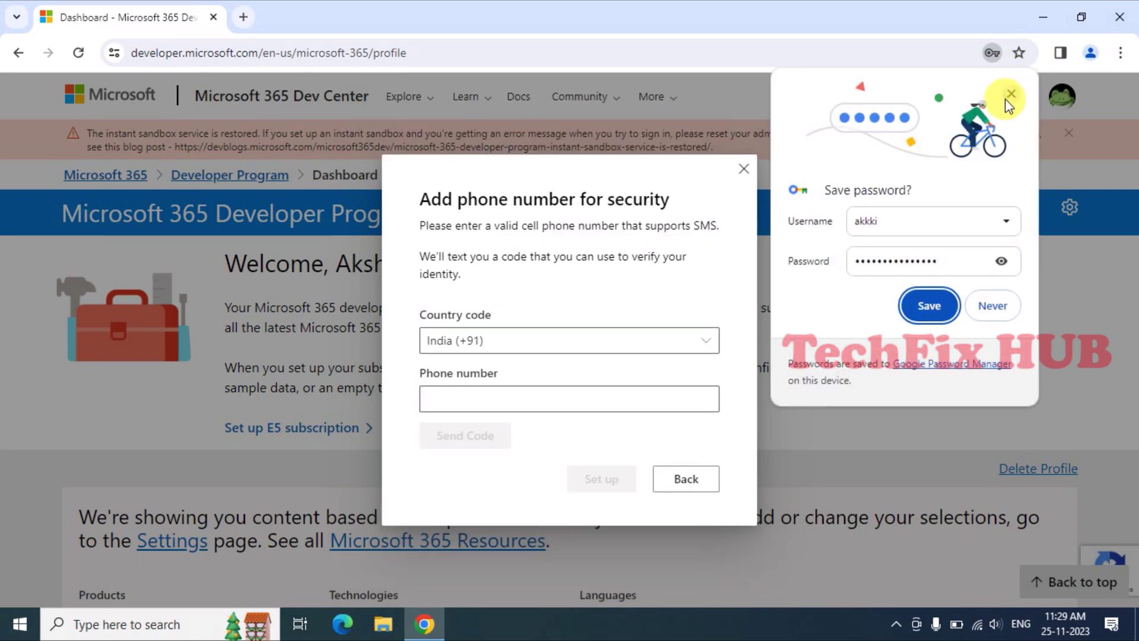
pyautogui.click(929, 305)
pyautogui.click(564, 398)
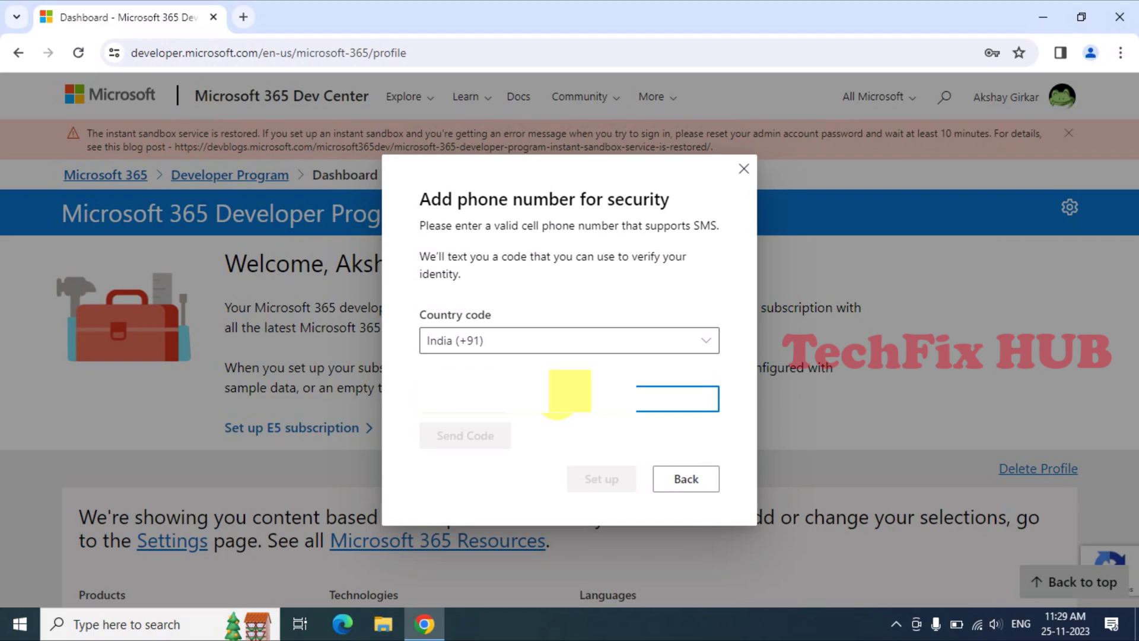
pyautogui.write('9')
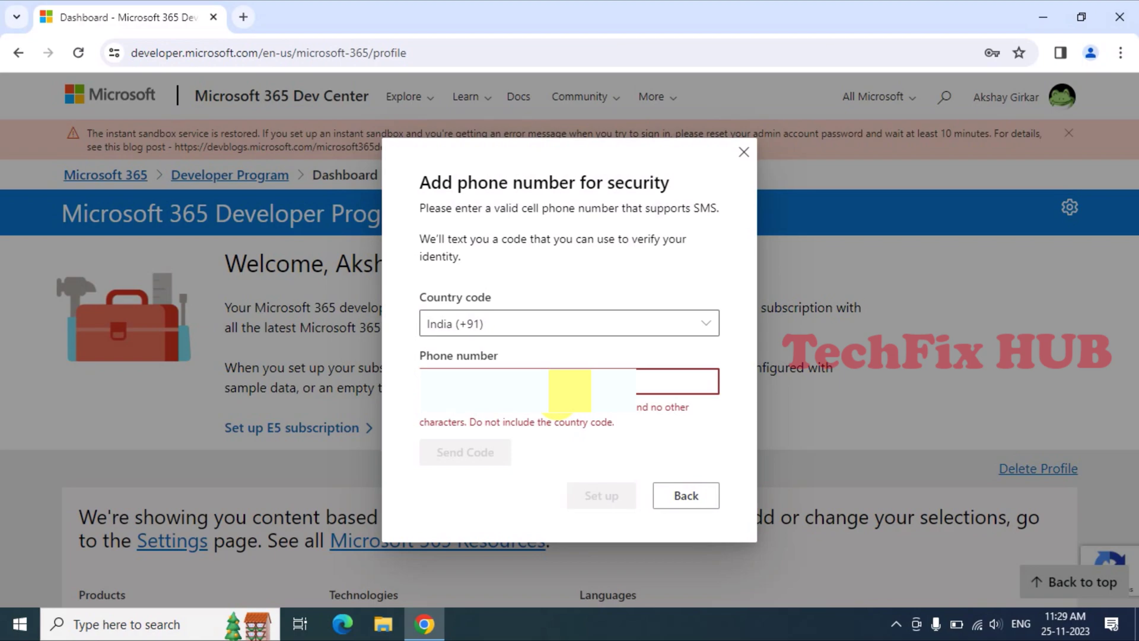
pyautogui.write('0')
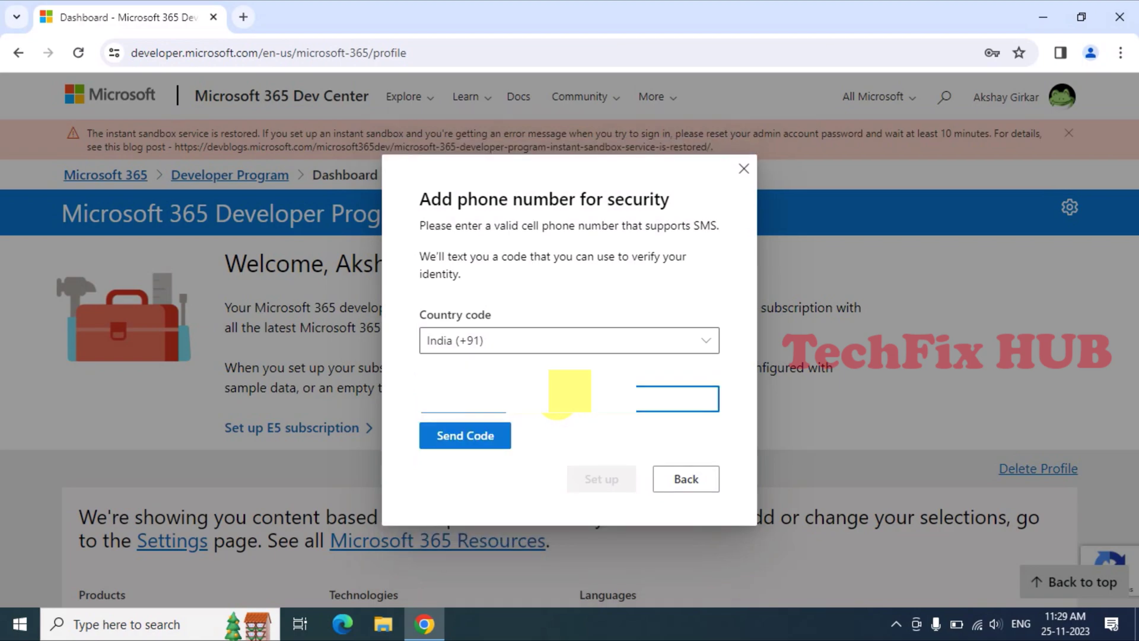
# - Have a verification code texted to the phone and enter the received code
pyautogui.click(479, 434)
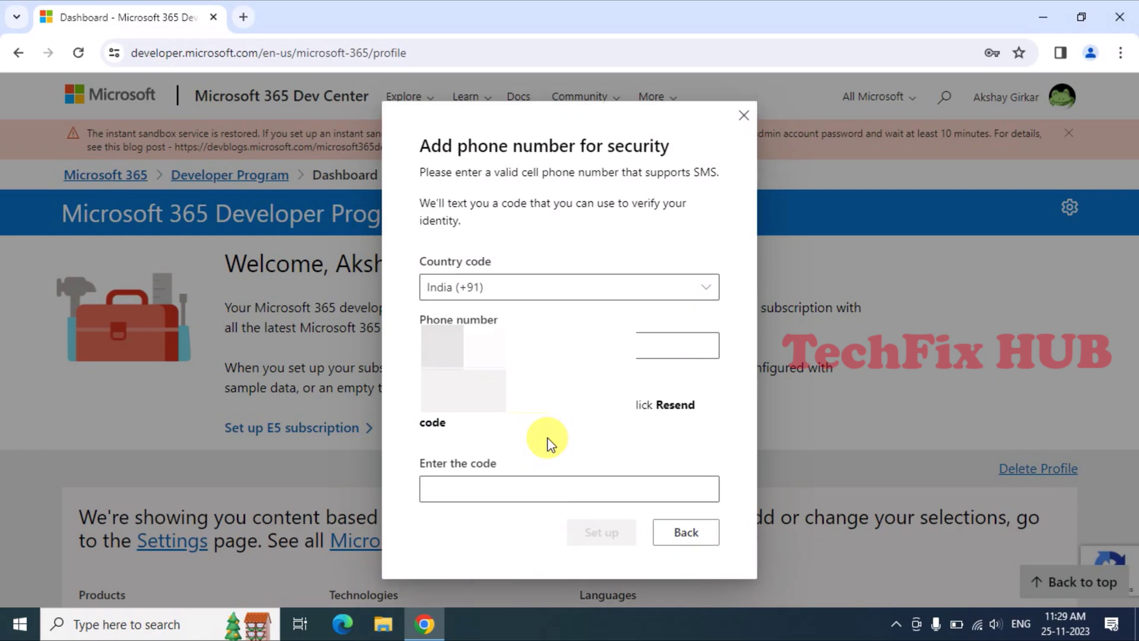
pyautogui.click(539, 489)
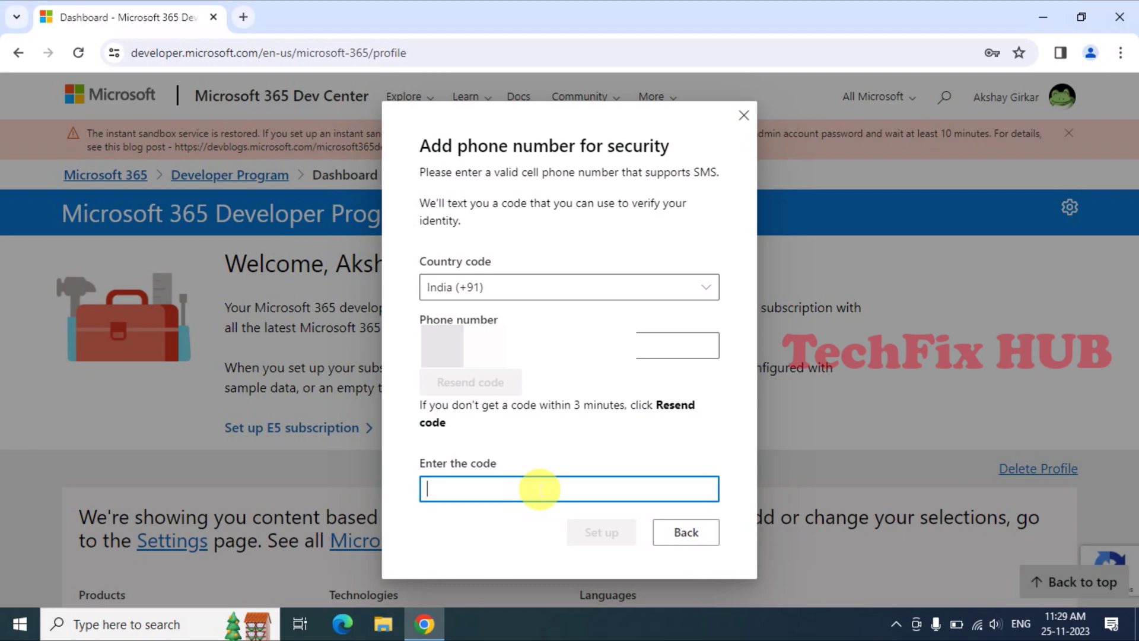
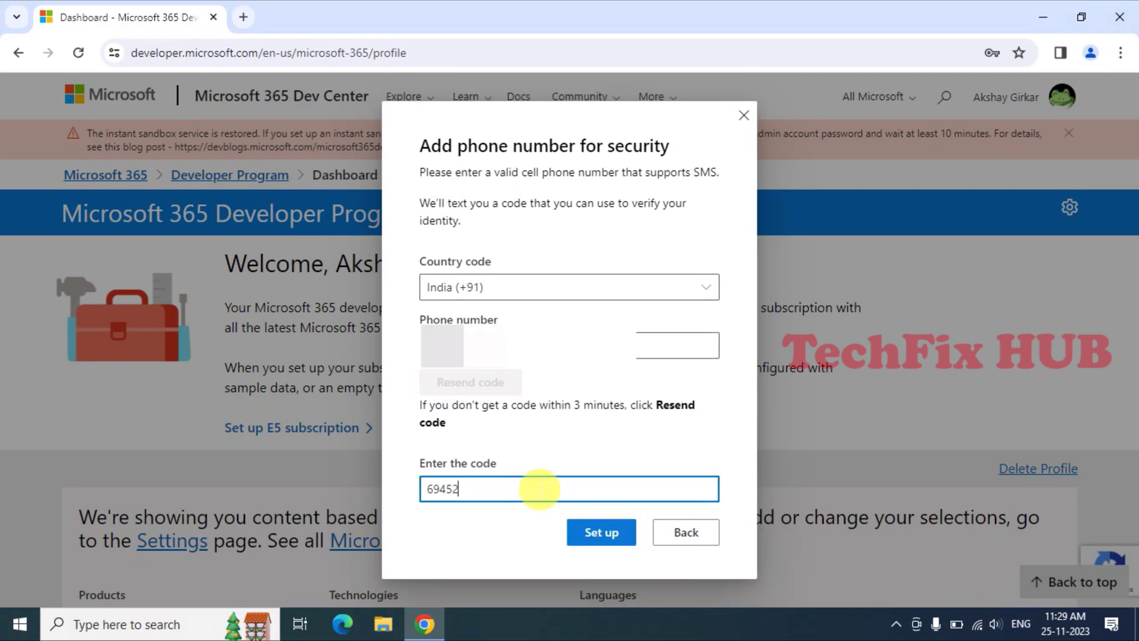
# - Complete setup to provision the akkki.onmicrosoft.com Renewable E5 developer subscription
pyautogui.click(601, 534)
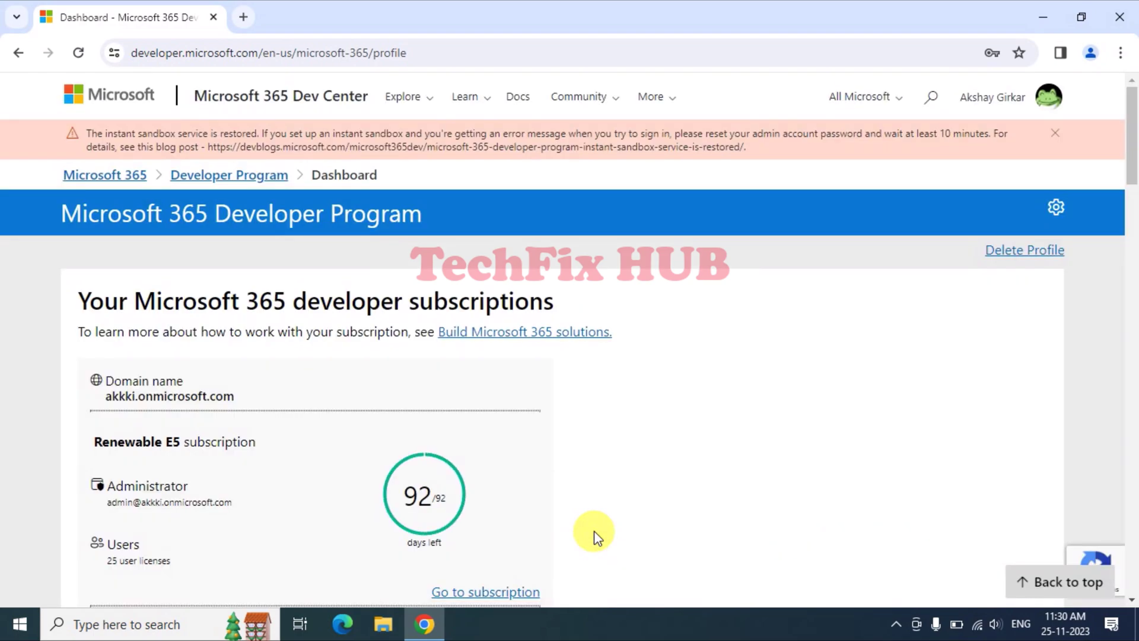
# - Review the Renewable E5 subscription card and open it in a new tab via Go to subscription
pyautogui.scroll(-2, 593, 537)
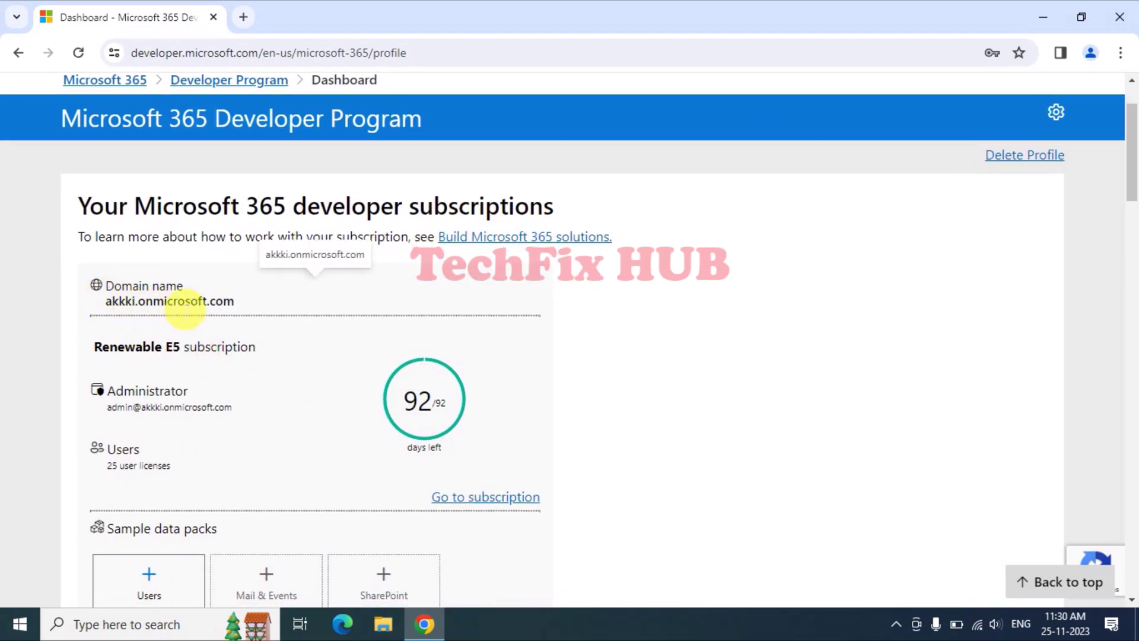
pyautogui.moveTo(95, 346); pyautogui.dragTo(264, 356)
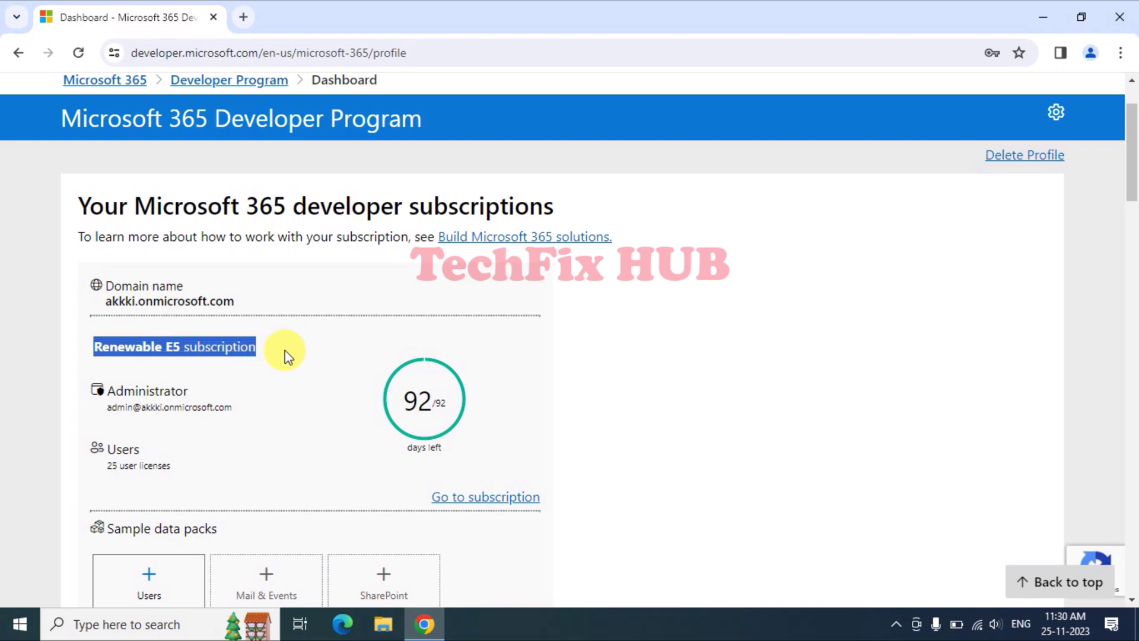
pyautogui.click(283, 355)
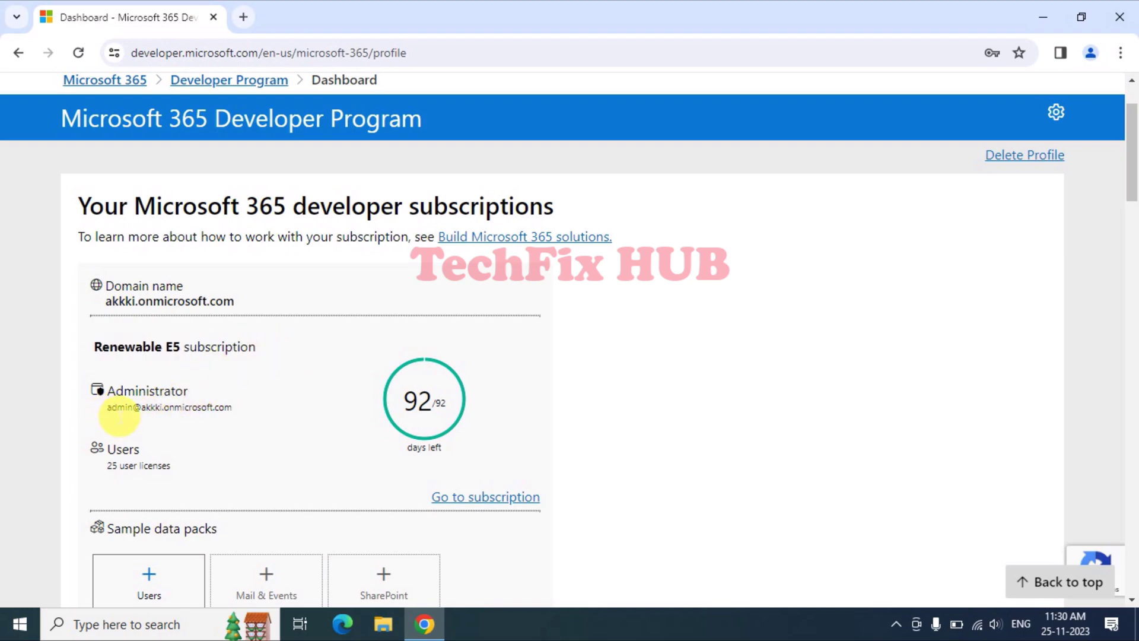
pyautogui.scroll(-1, 288, 408)
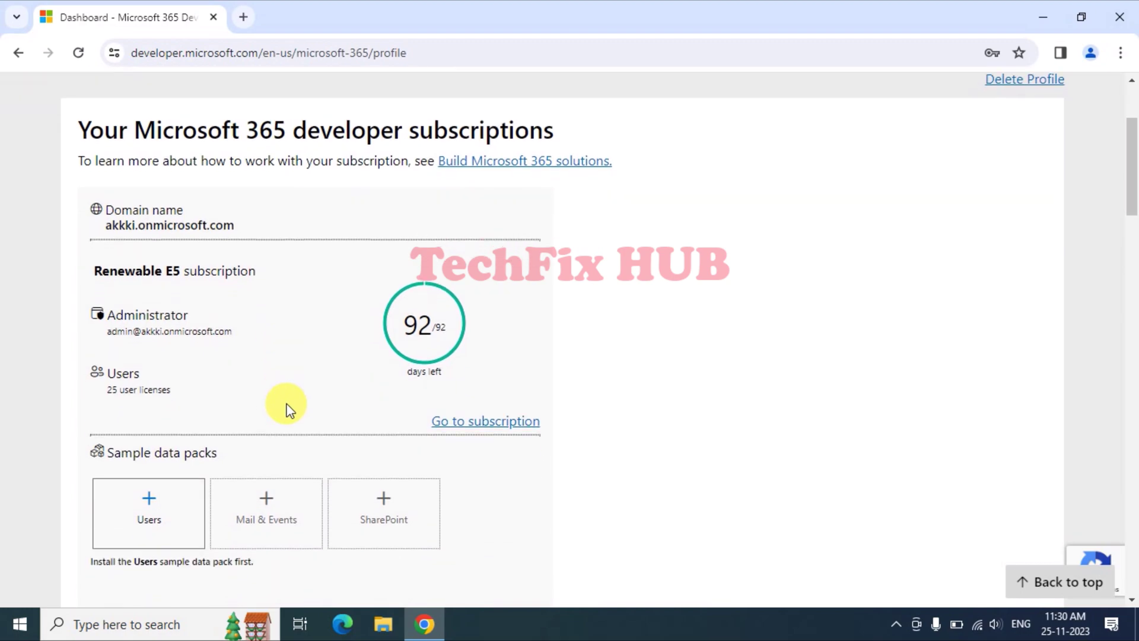
pyautogui.scroll(-1, 301, 413)
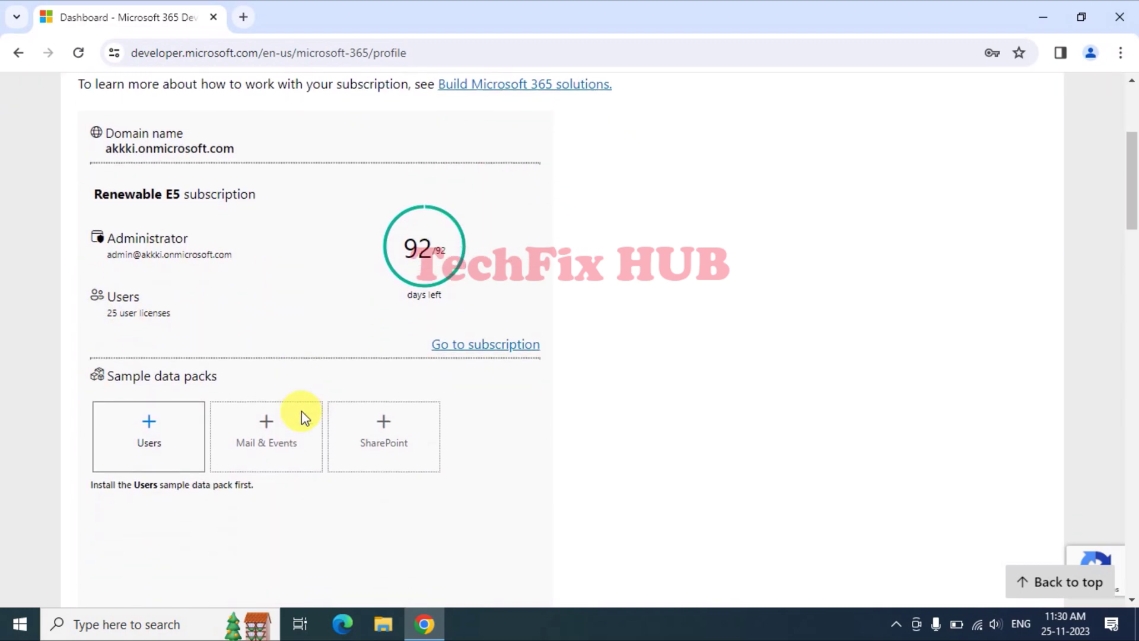
pyautogui.scroll(2, 574, 400)
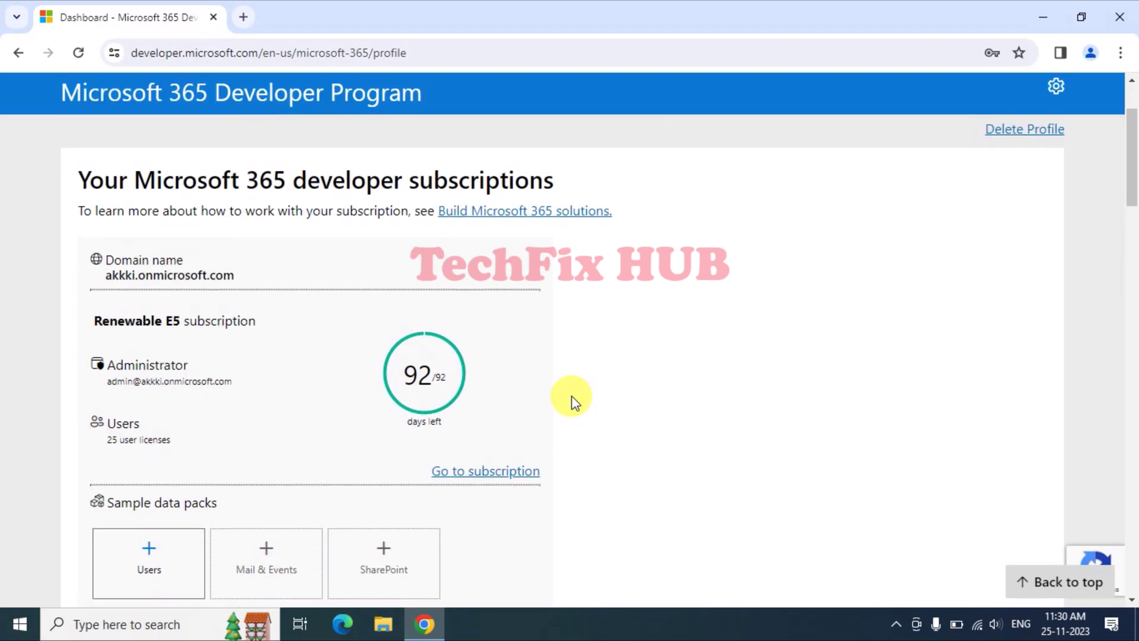
pyautogui.click(511, 472)
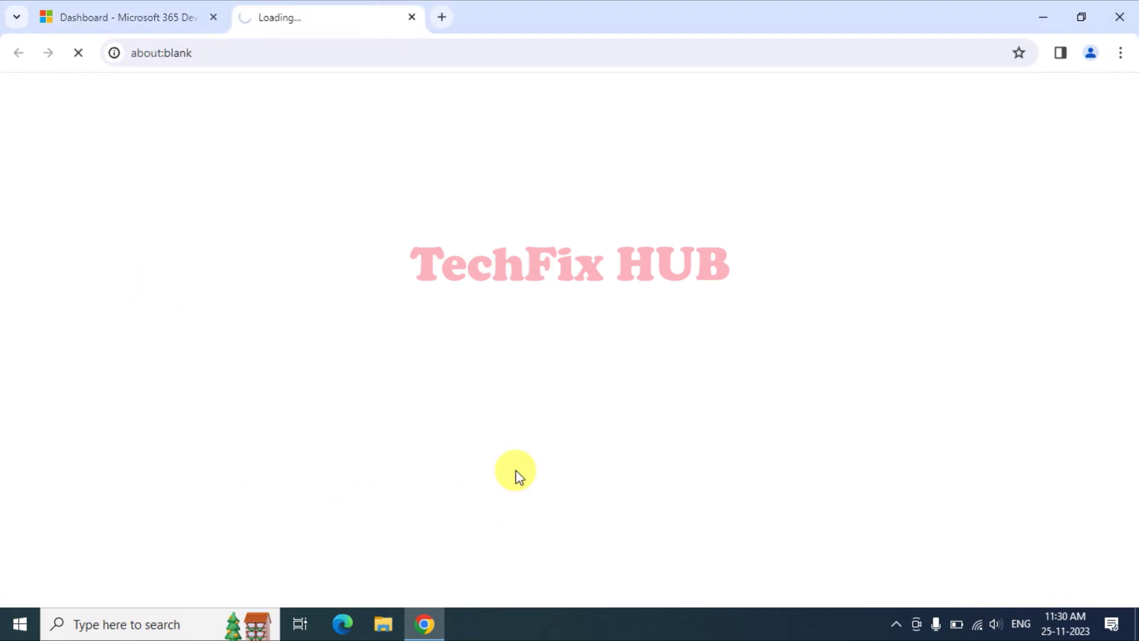
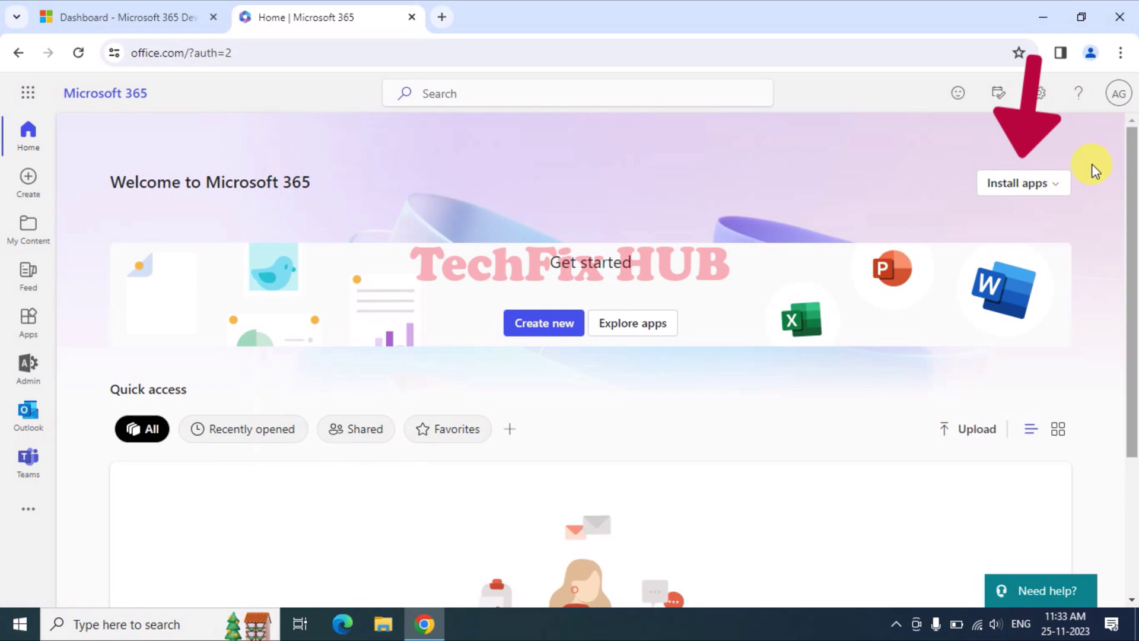
# - Go back to the Developer Program dashboard tab and scroll down to the Products filter
pyautogui.click(1062, 185)
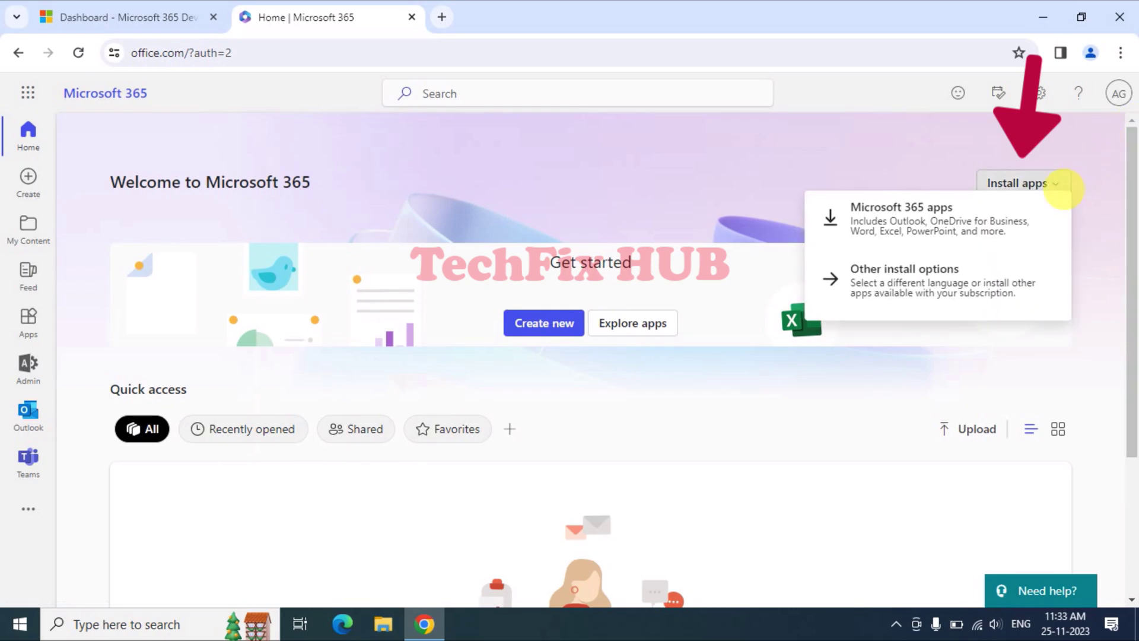
pyautogui.click(831, 161)
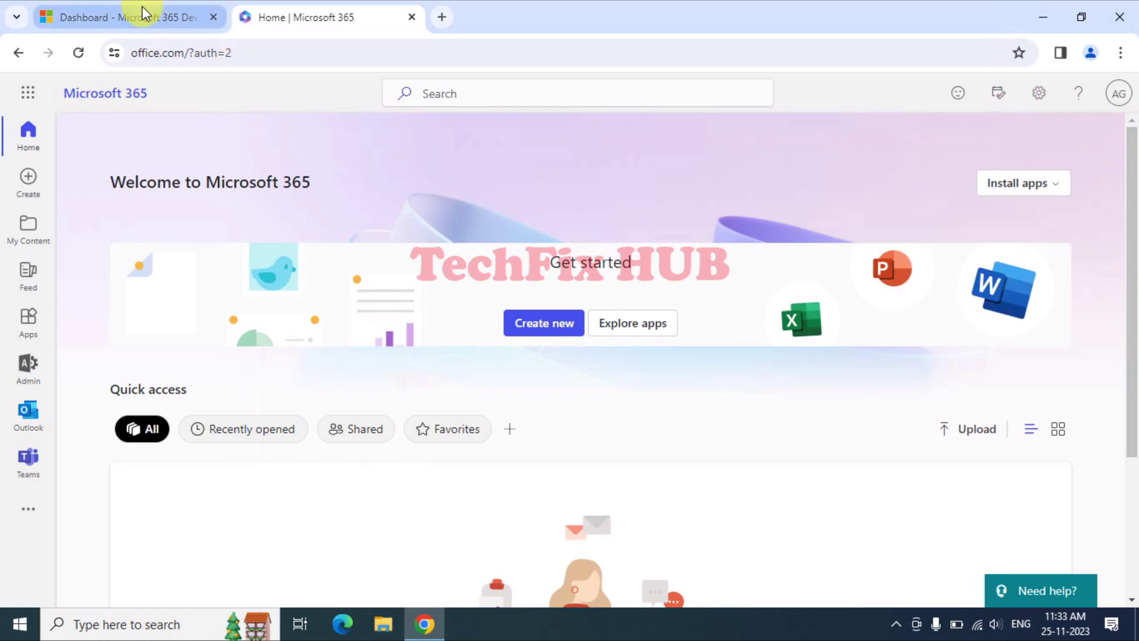
pyautogui.click(149, 10)
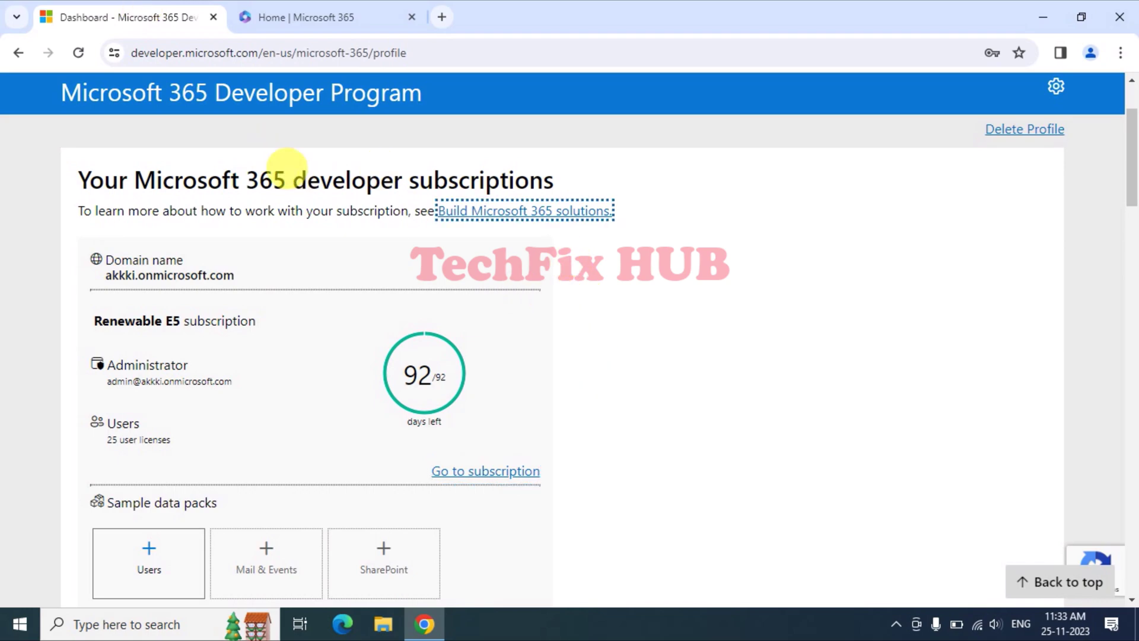
pyautogui.scroll(-8, 287, 168)
pyautogui.scroll(-4, 287, 169)
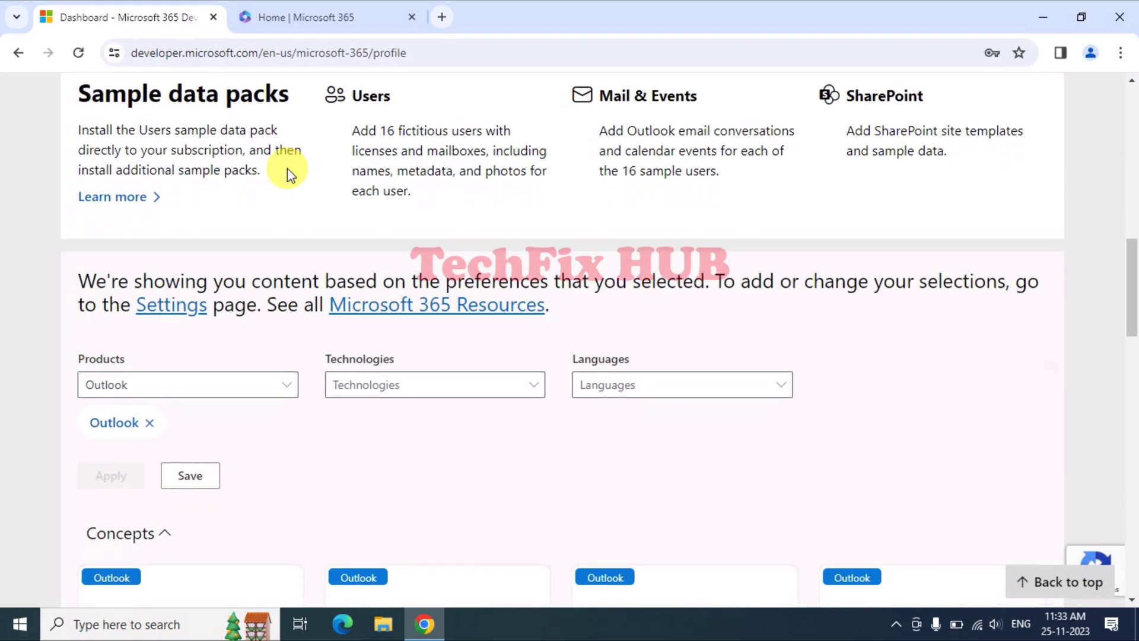
pyautogui.click(267, 211)
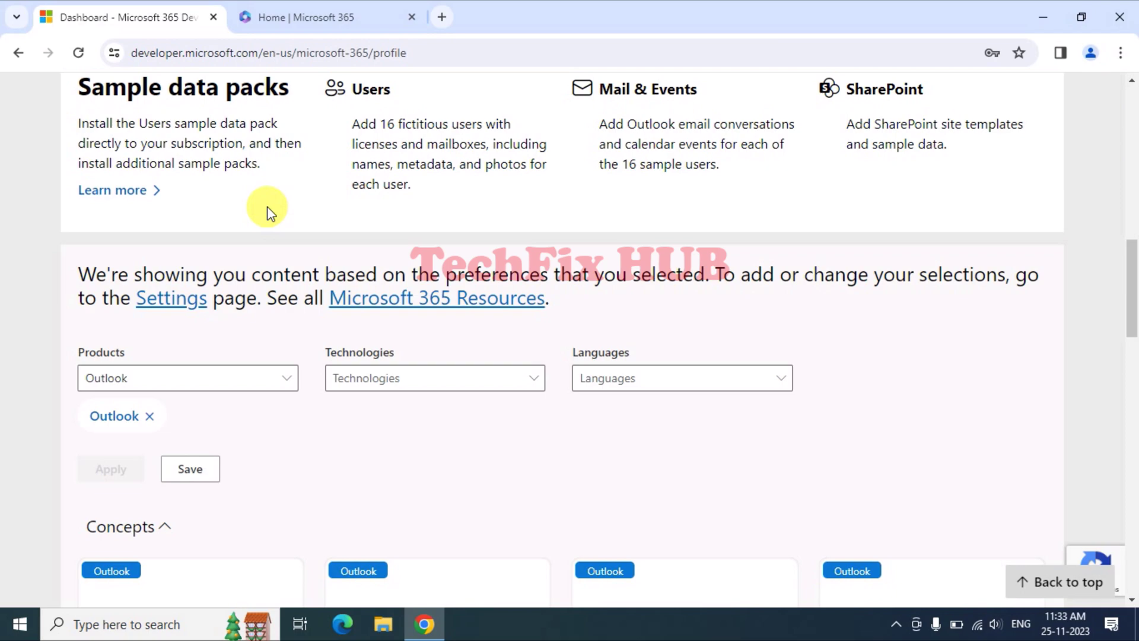
pyautogui.scroll(-1, 267, 208)
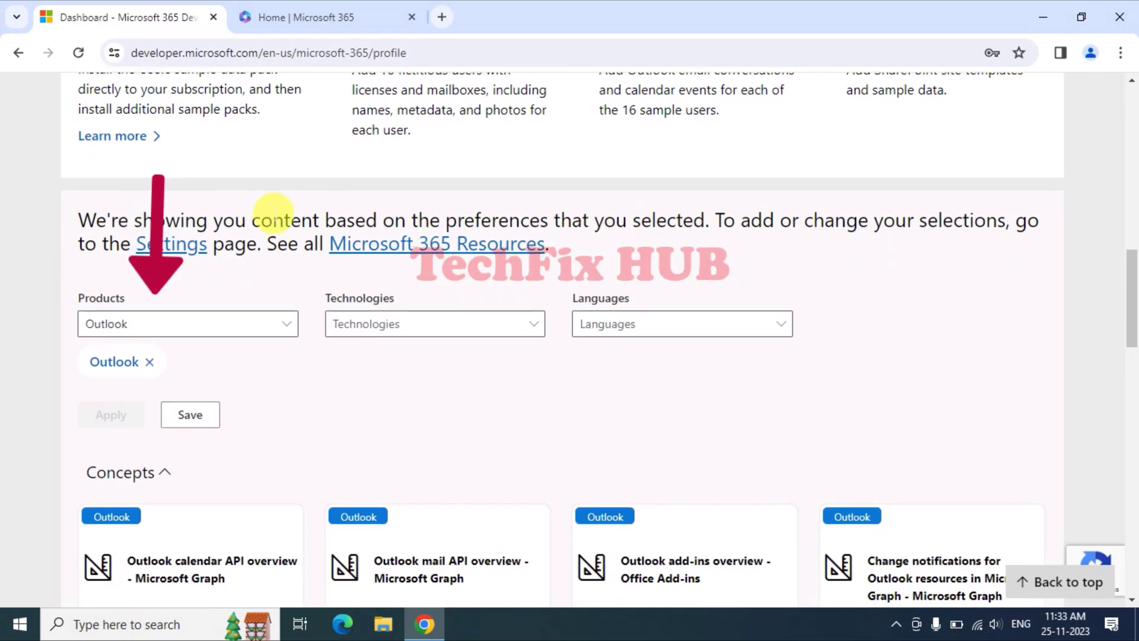
# - Select Visio, Excel, SharePoint, Microsoft Teams, OneNote, PowerPoint, Project and Word as preferred products
pyautogui.click(280, 332)
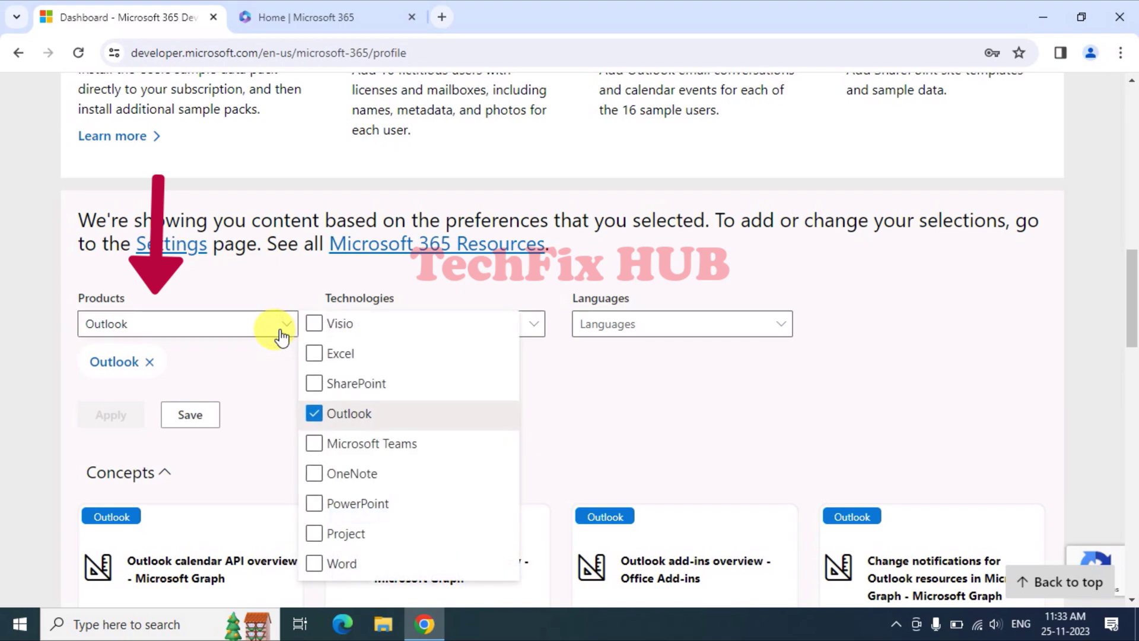
pyautogui.click(347, 328)
pyautogui.click(329, 354)
pyautogui.click(322, 384)
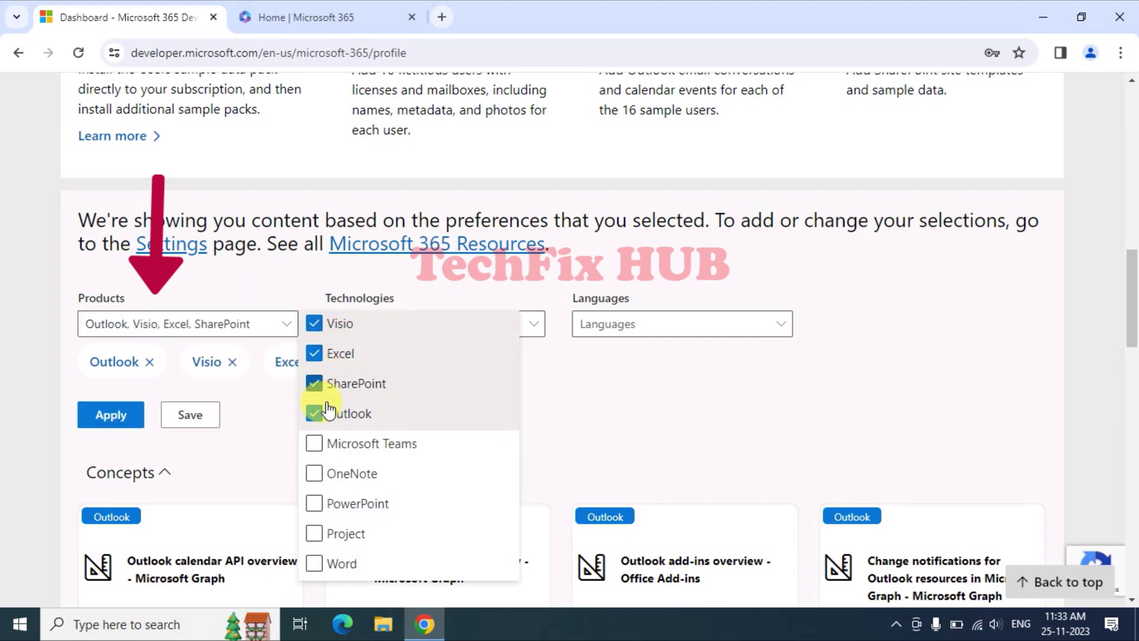
pyautogui.click(316, 447)
pyautogui.click(315, 475)
pyautogui.click(318, 505)
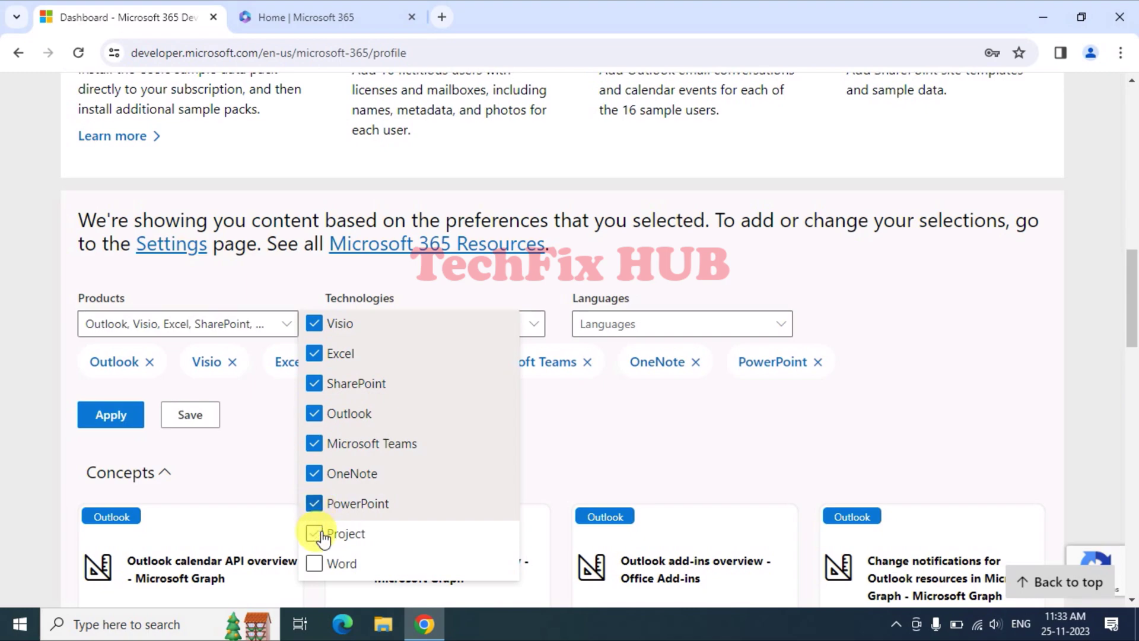
pyautogui.click(323, 537)
pyautogui.click(316, 563)
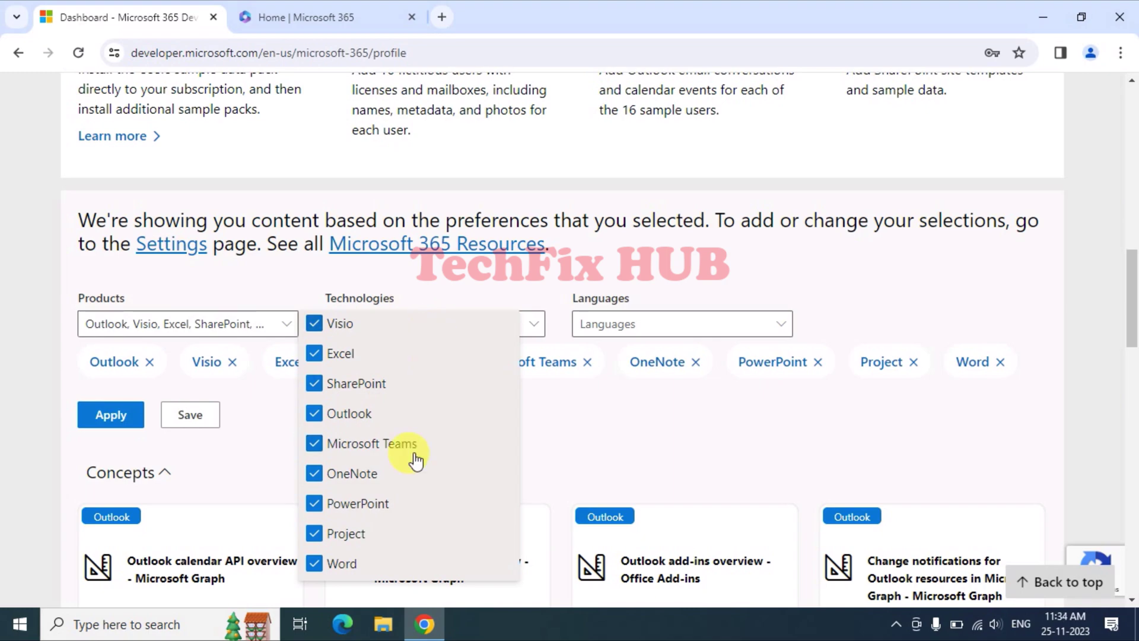
pyautogui.click(688, 439)
# - Review the Technologies and Languages filter lists, leaving them unchanged
pyautogui.scroll(-1, 687, 437)
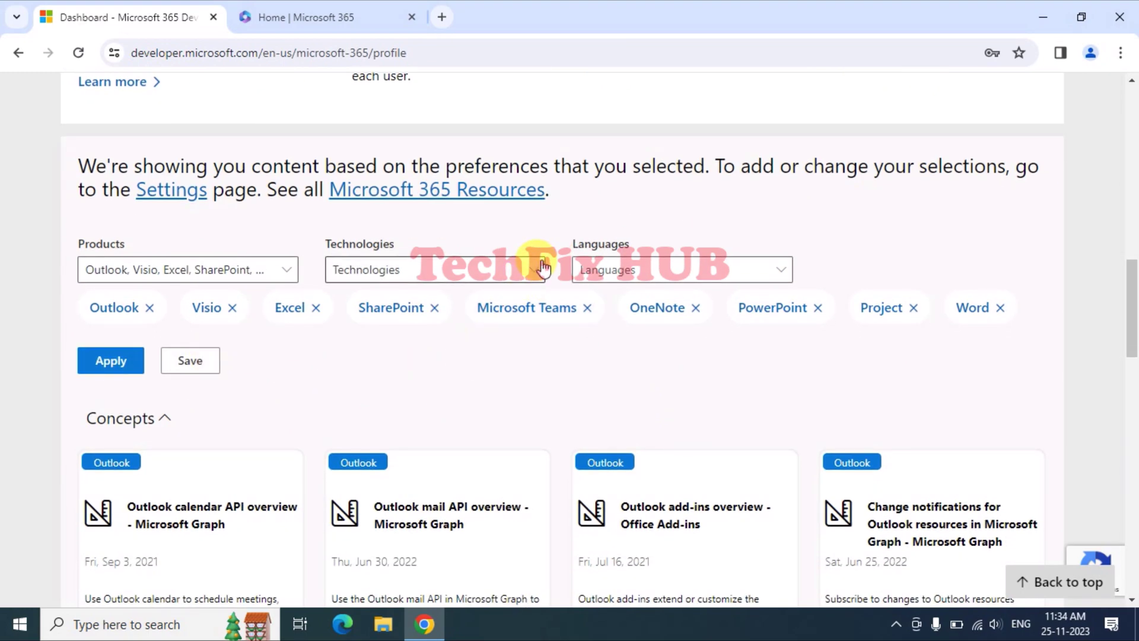
pyautogui.click(537, 269)
pyautogui.click(614, 405)
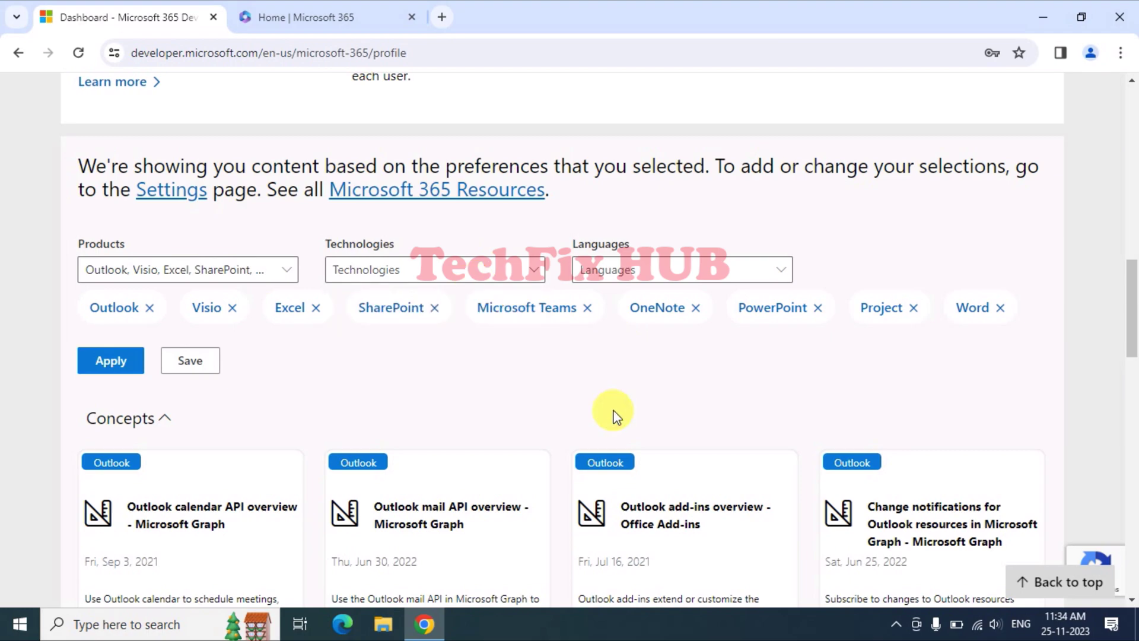
pyautogui.click(719, 264)
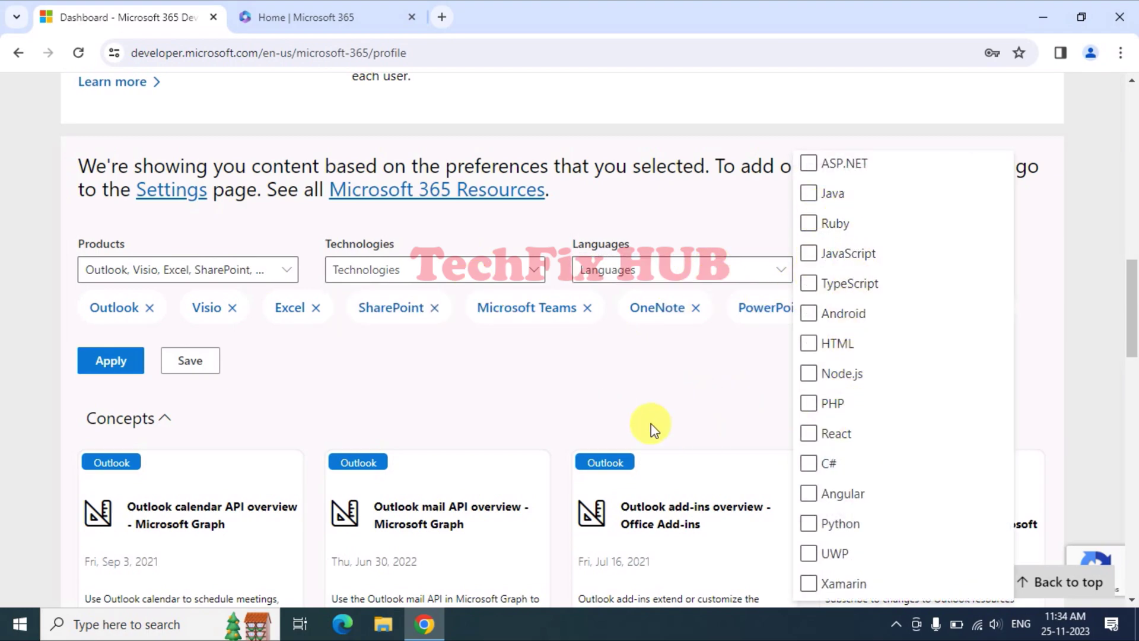
pyautogui.click(611, 386)
pyautogui.click(539, 268)
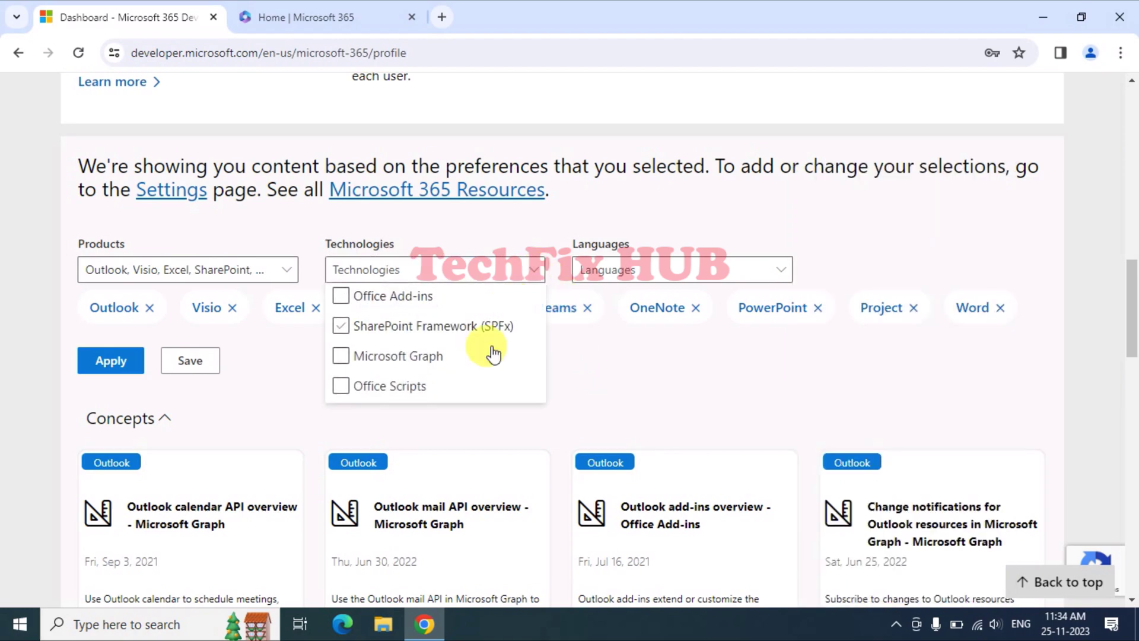
pyautogui.click(667, 390)
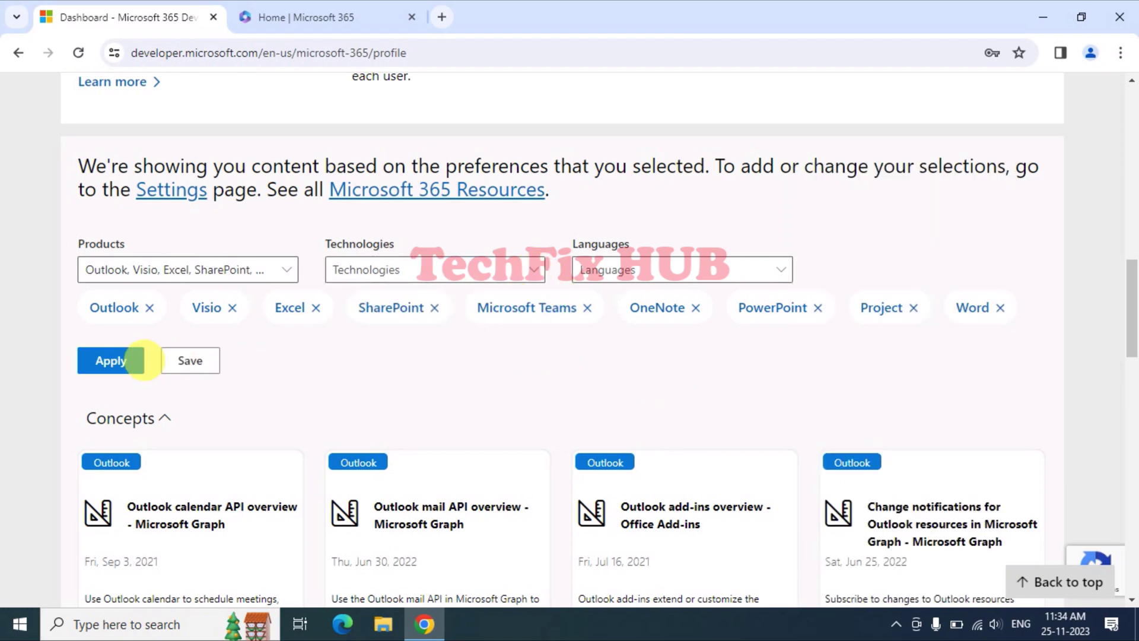
# - Apply the product preferences and scroll through the refreshed recommended content
pyautogui.click(114, 360)
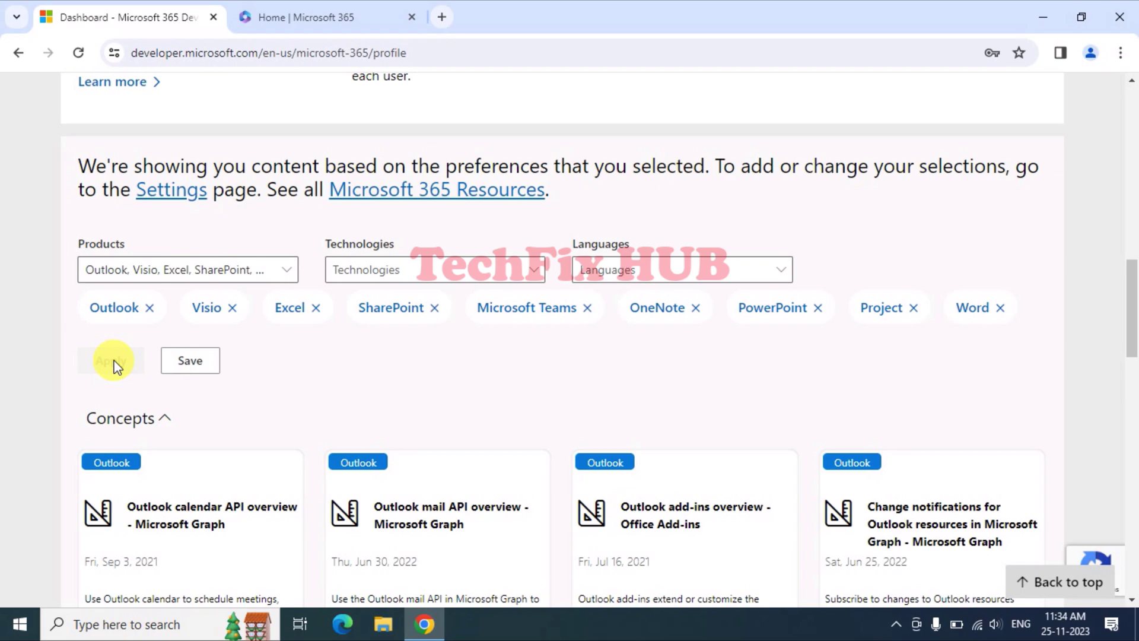
pyautogui.scroll(-3, 471, 384)
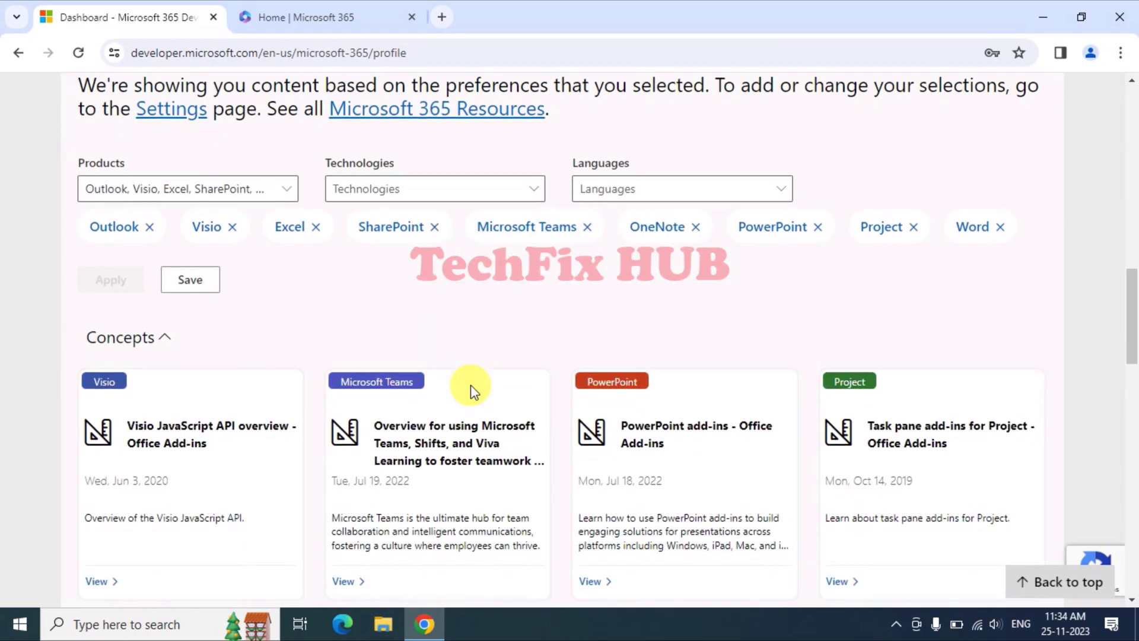
pyautogui.scroll(-2, 468, 392)
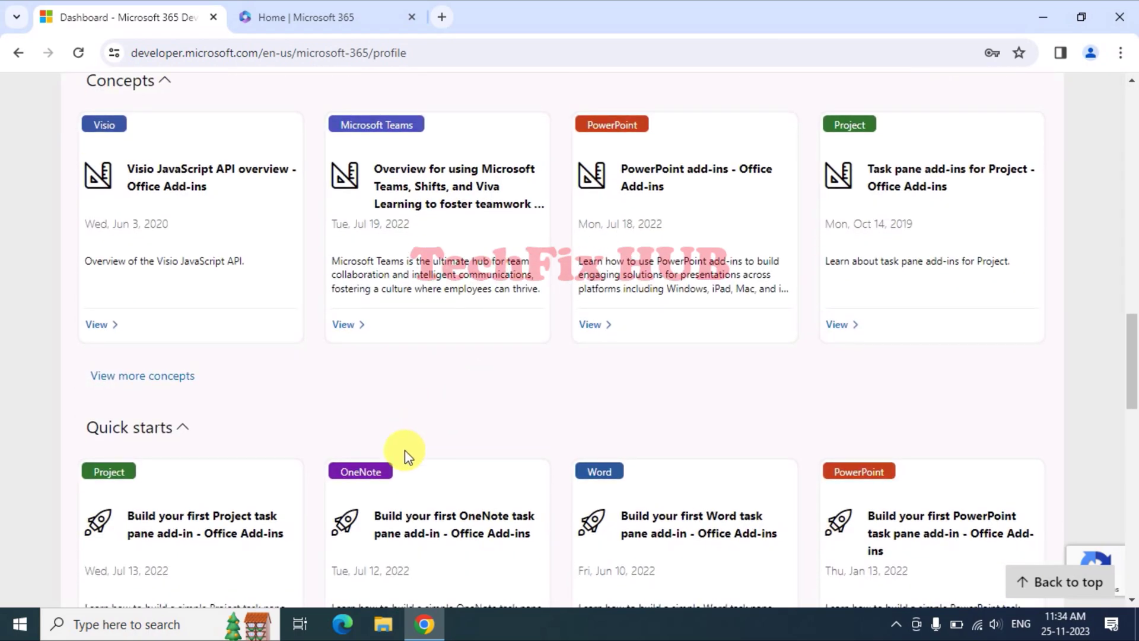
pyautogui.scroll(-4, 404, 453)
pyautogui.scroll(-8, 404, 454)
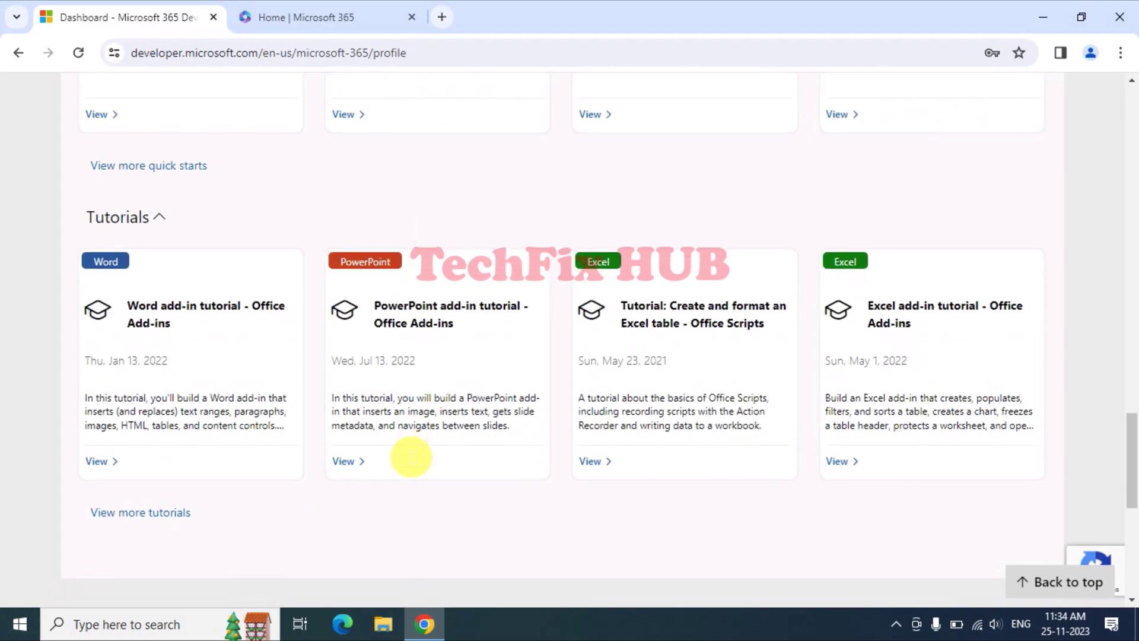
pyautogui.scroll(20, 405, 450)
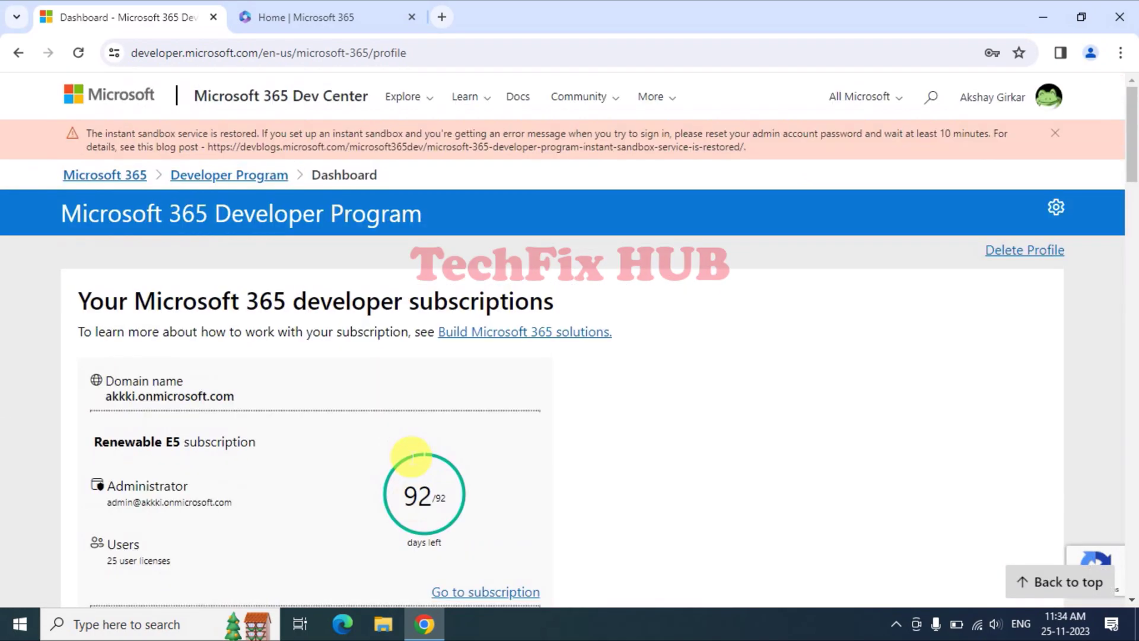
# - Download the Microsoft 365 apps installer from the Microsoft 365 home page
pyautogui.click(318, 14)
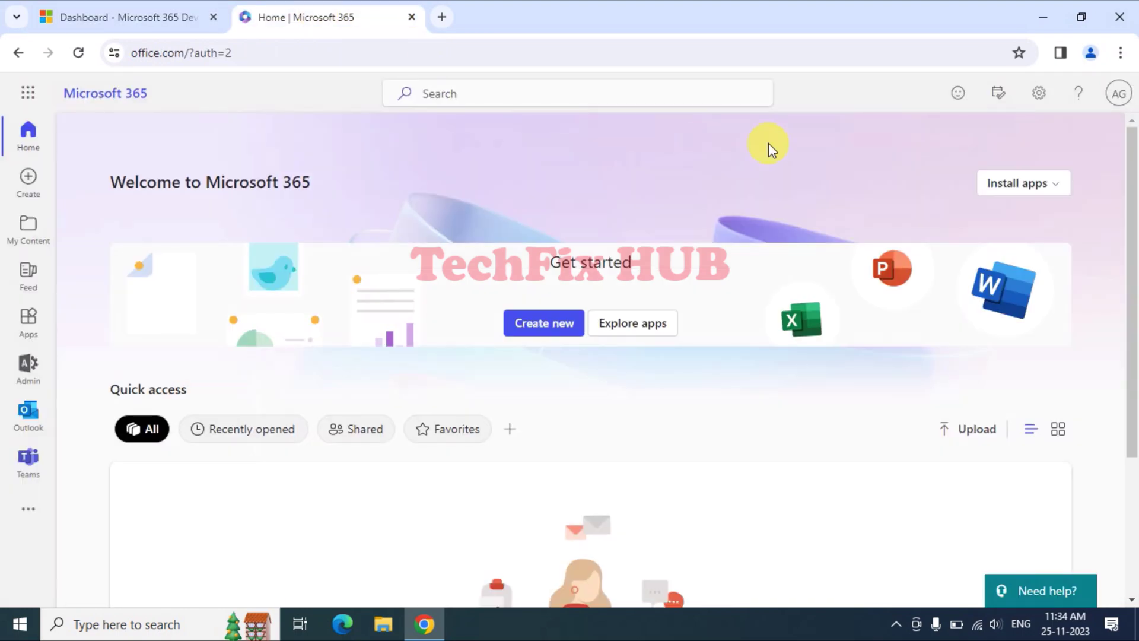
pyautogui.click(1053, 184)
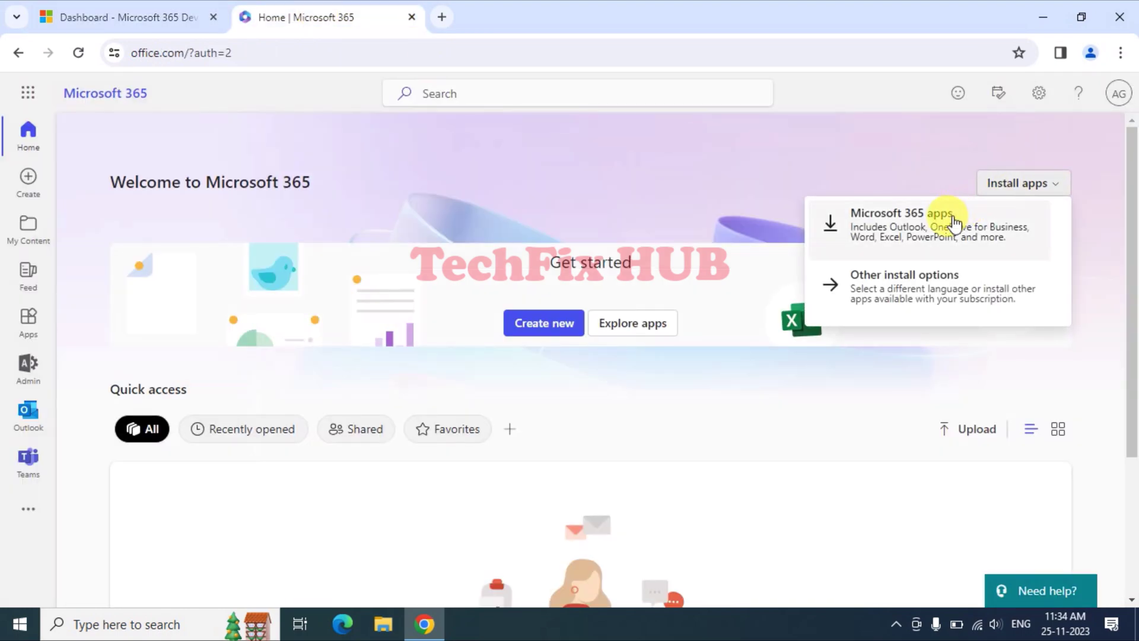
pyautogui.click(979, 234)
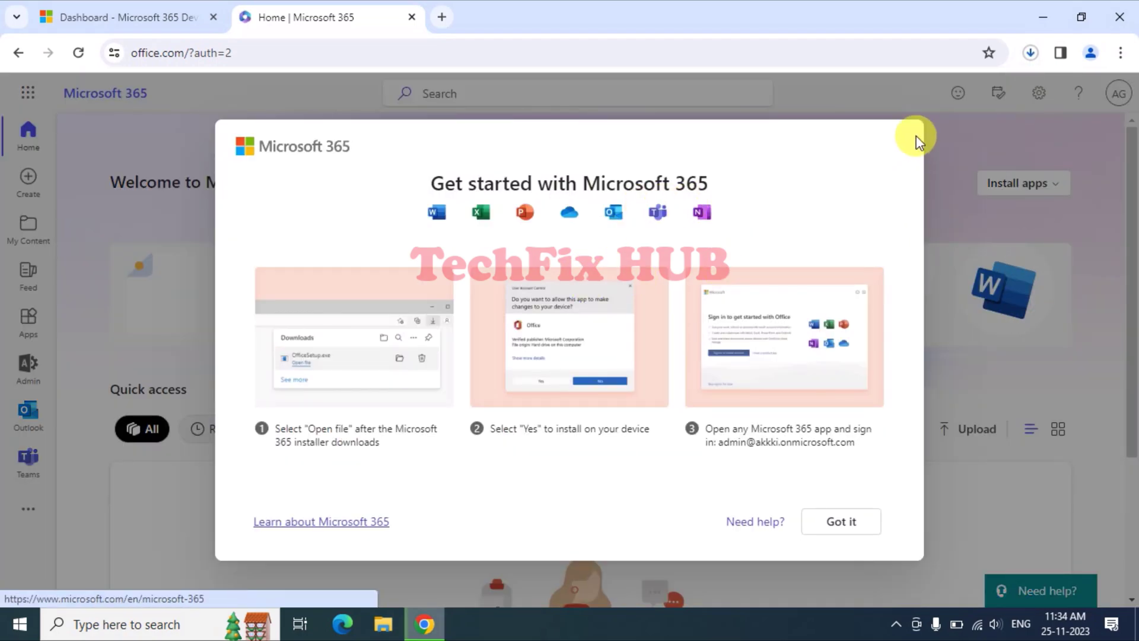
# - Show the downloaded OfficeSetup.exe in its Downloads folder from Chrome's download panel
pyautogui.click(1033, 54)
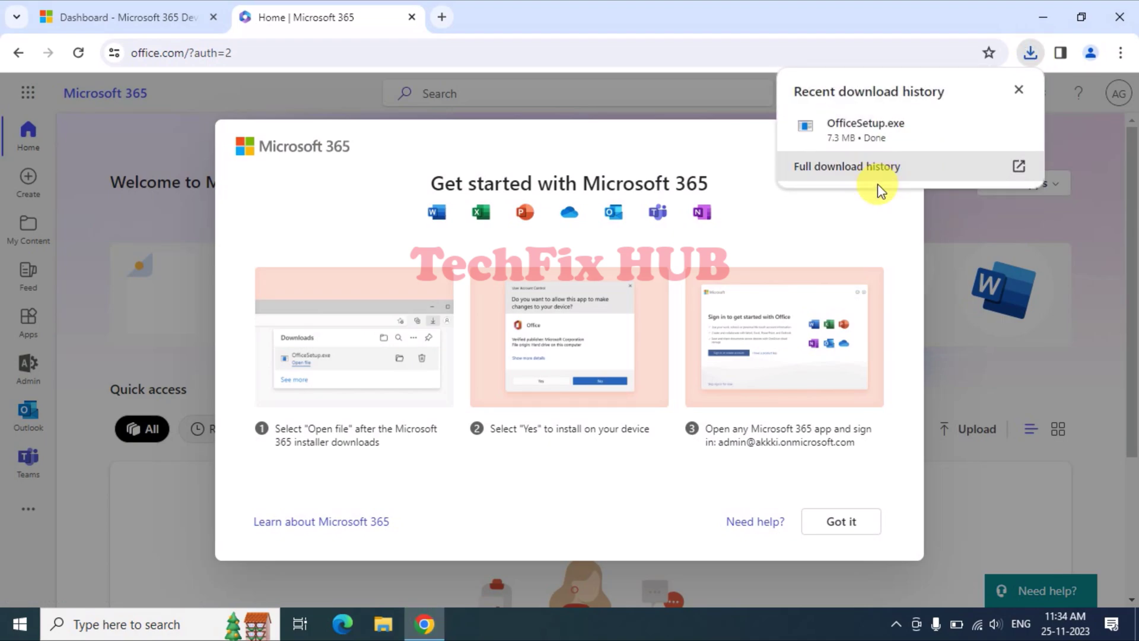
pyautogui.moveTo(921, 133)
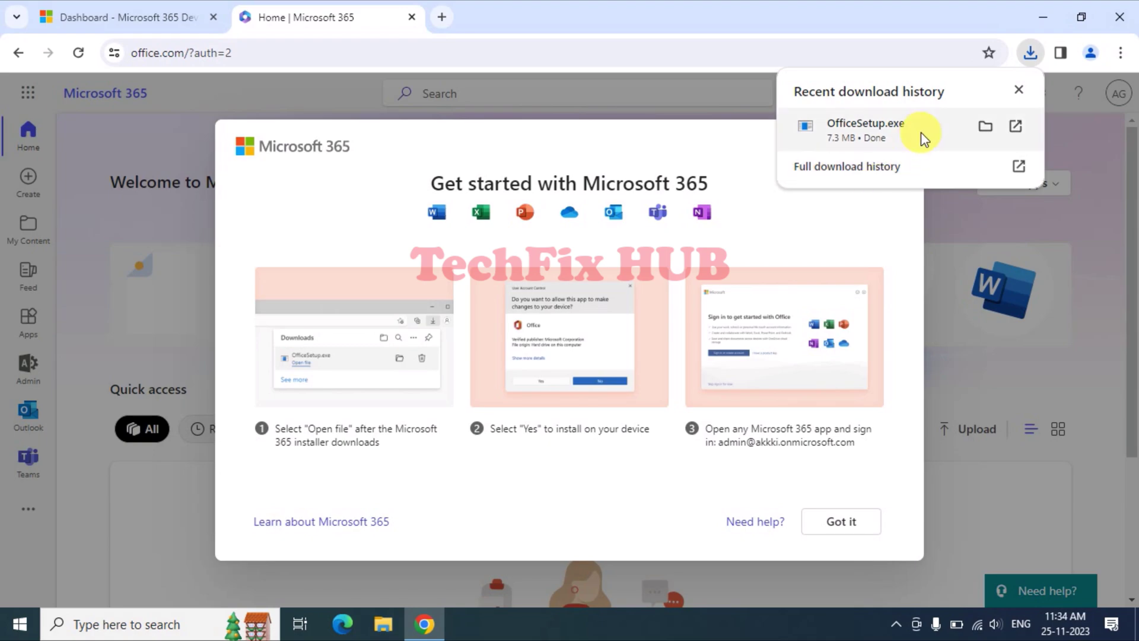
pyautogui.click(986, 128)
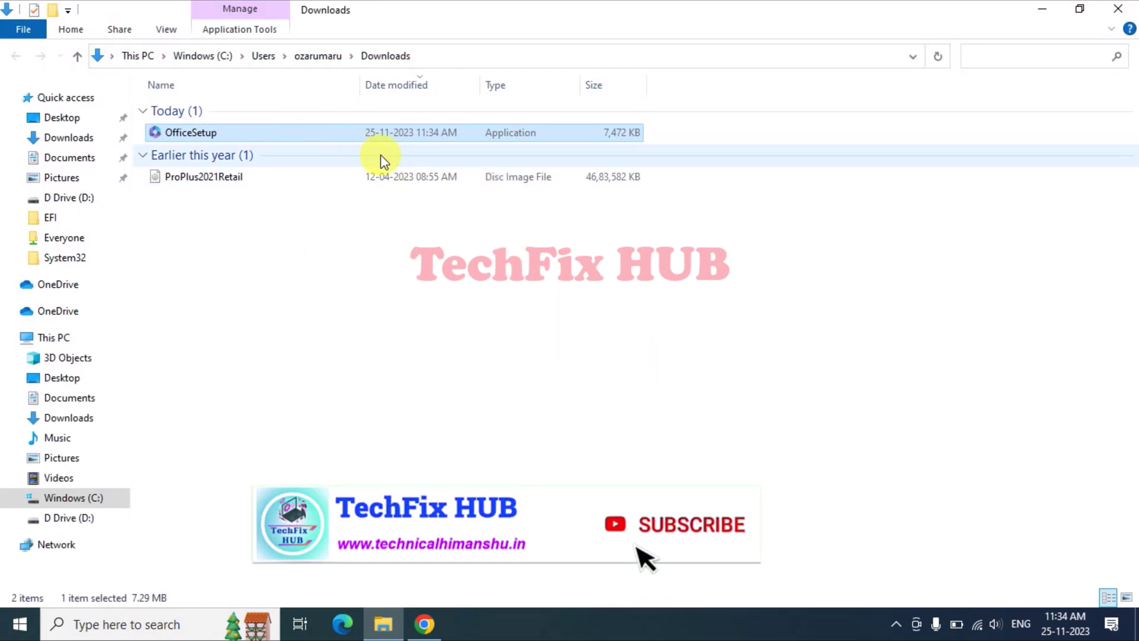
# - Run OfficeSetup, minimize File Explorer, and dismiss the browser's Get started dialog
pyautogui.doubleClick(303, 133)
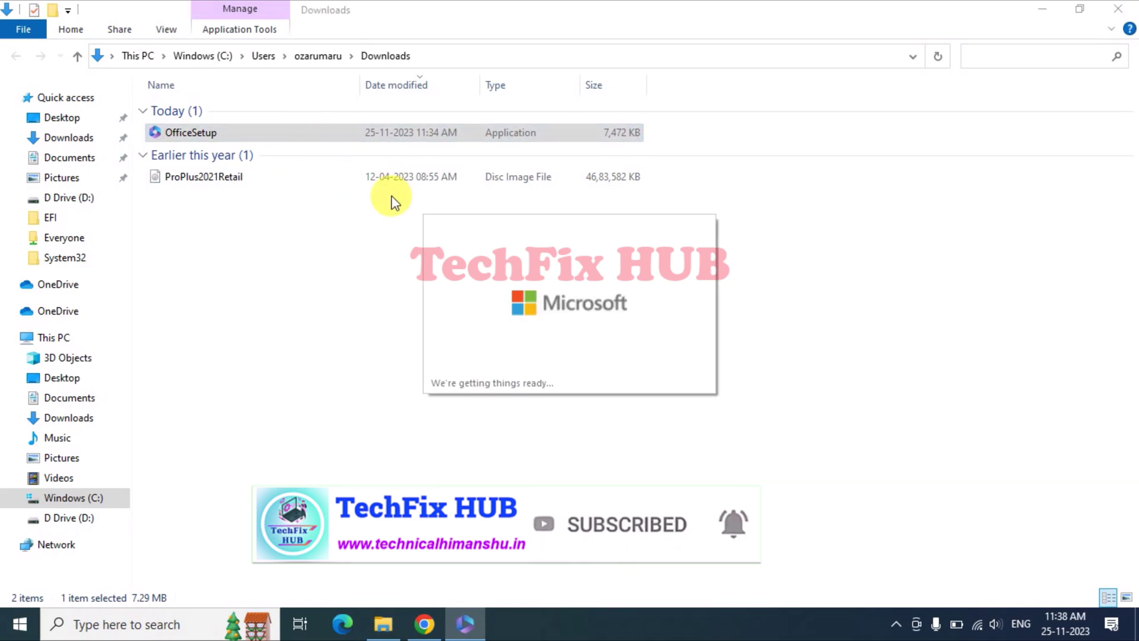
pyautogui.click(1042, 9)
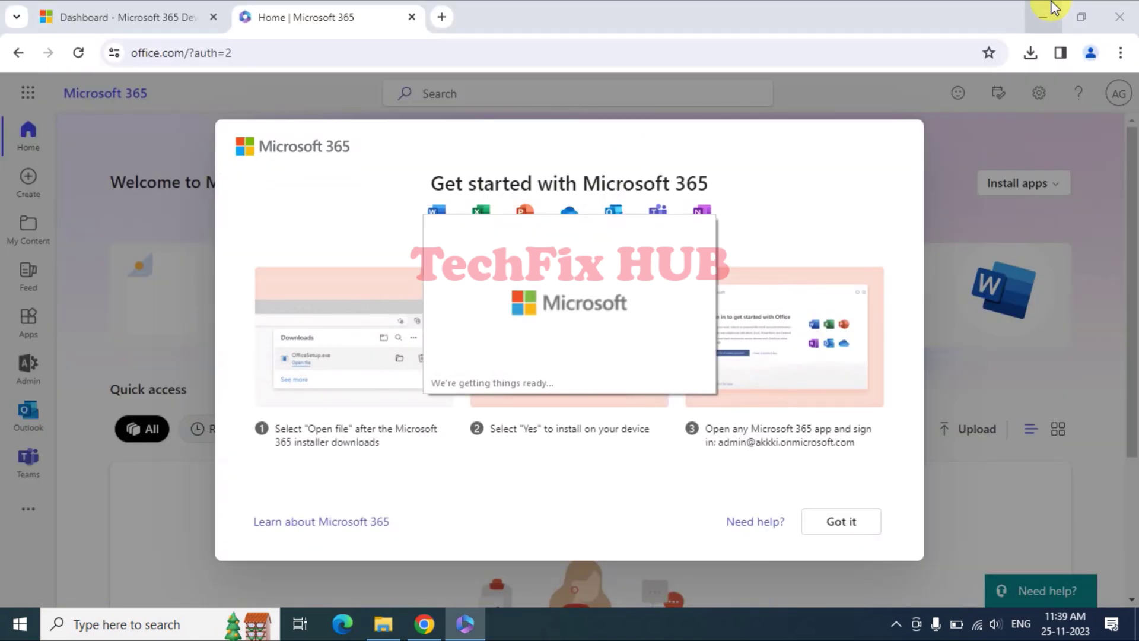
pyautogui.click(831, 528)
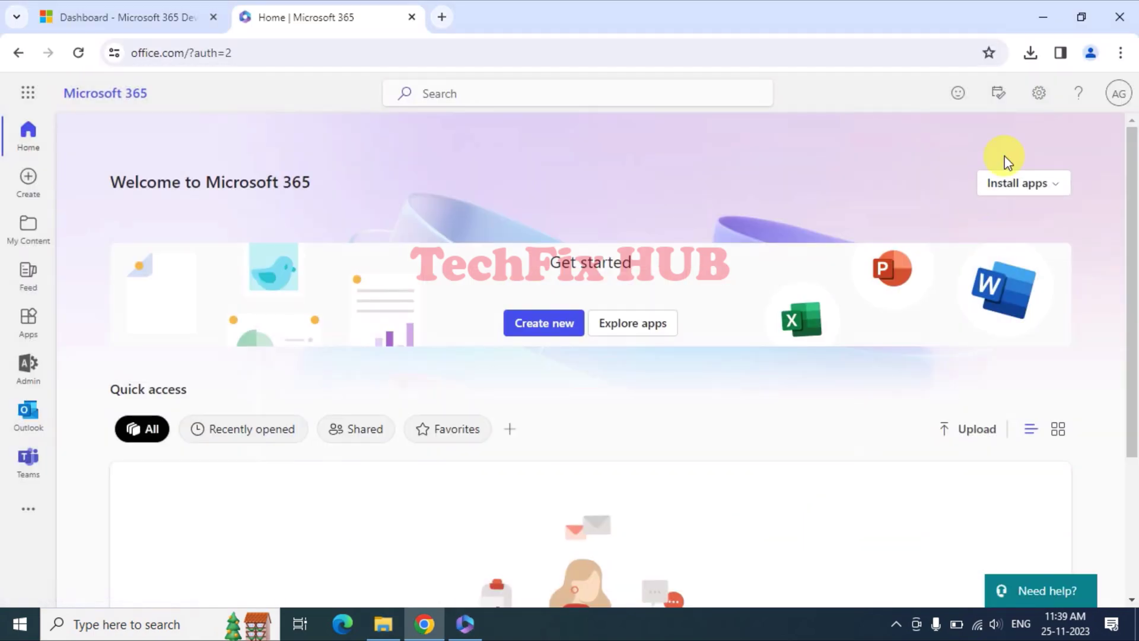
# - Let the Office installer finish and close the "You're all set!" window
pyautogui.click(1039, 9)
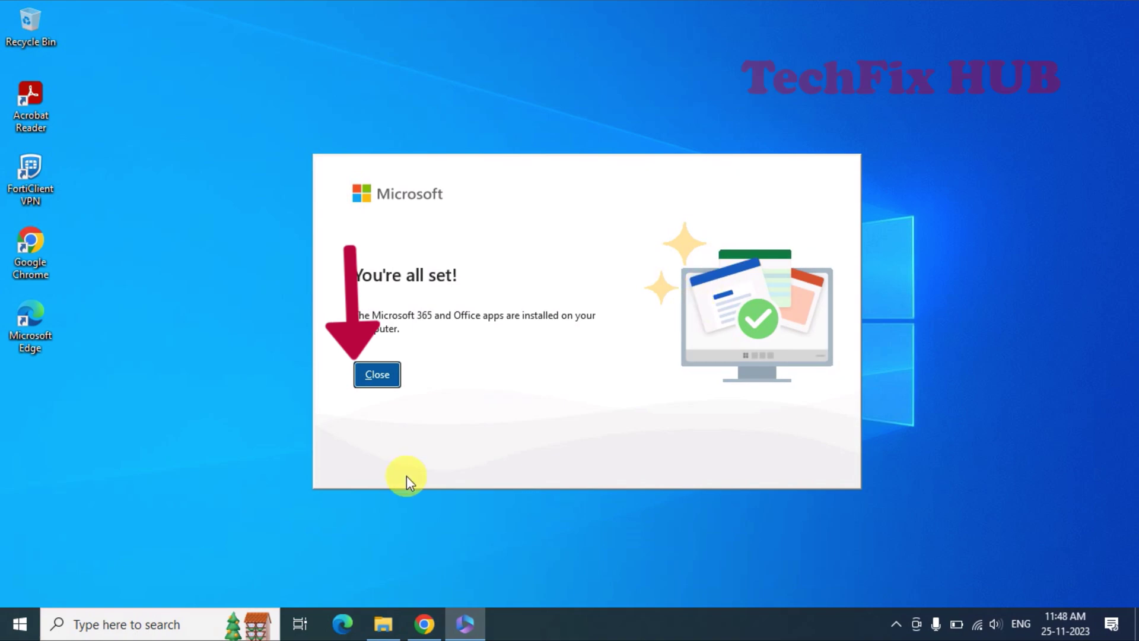
pyautogui.click(377, 373)
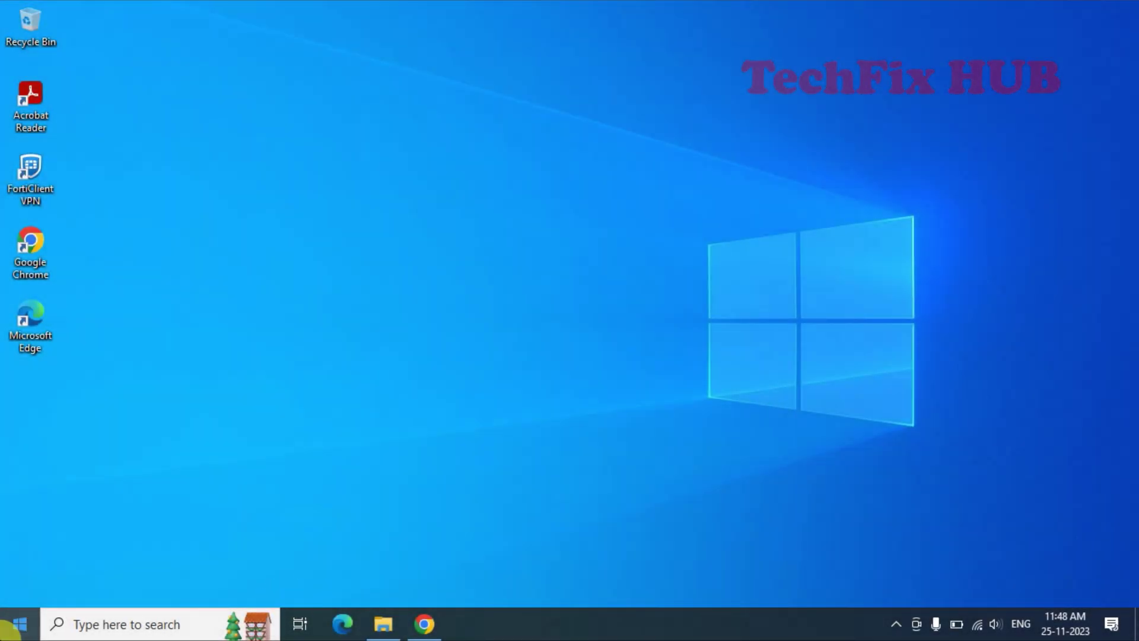
# - Search the Start menu for Excel and launch it
pyautogui.click(12, 629)
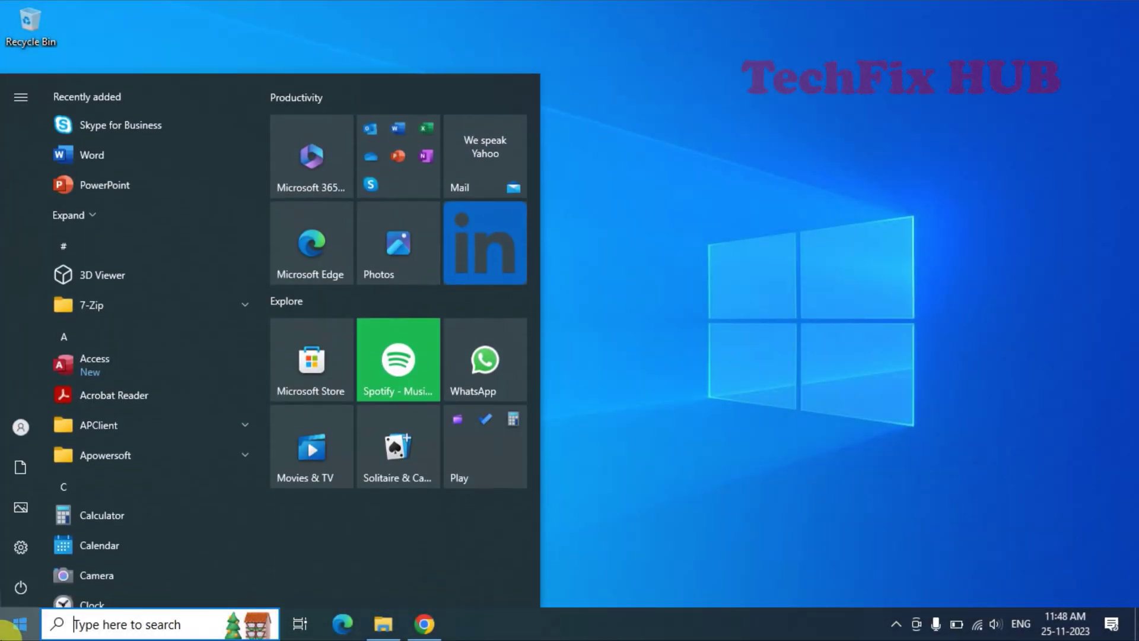
pyautogui.write('out')
pyautogui.press('BackSpace')
pyautogui.press('BackSpace')
pyautogui.press('BackSpace')
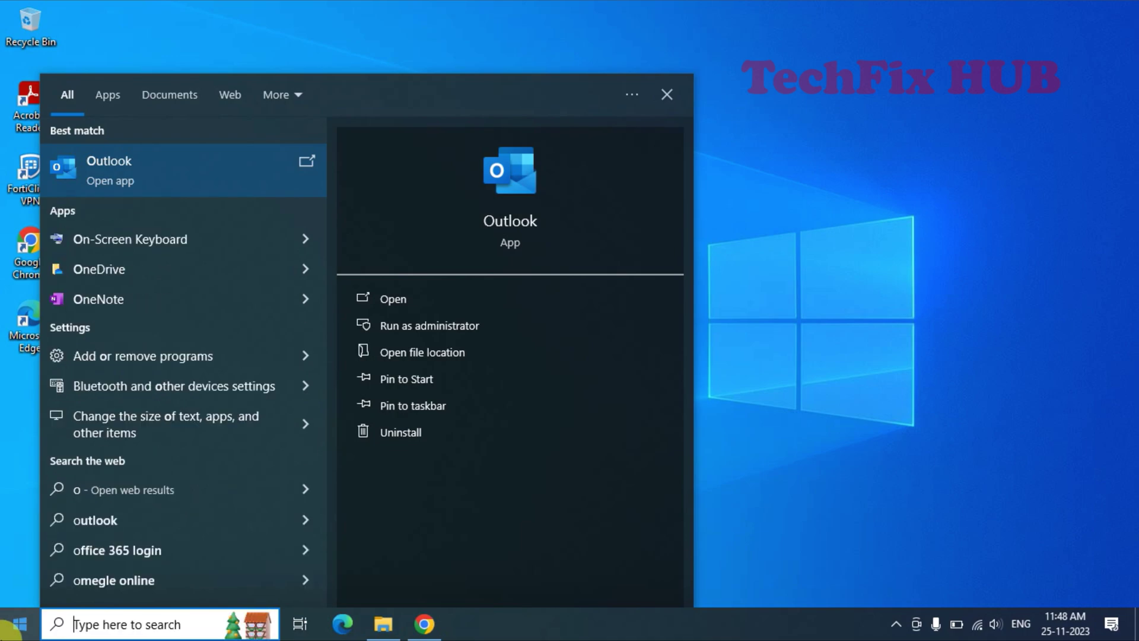
pyautogui.write('exc')
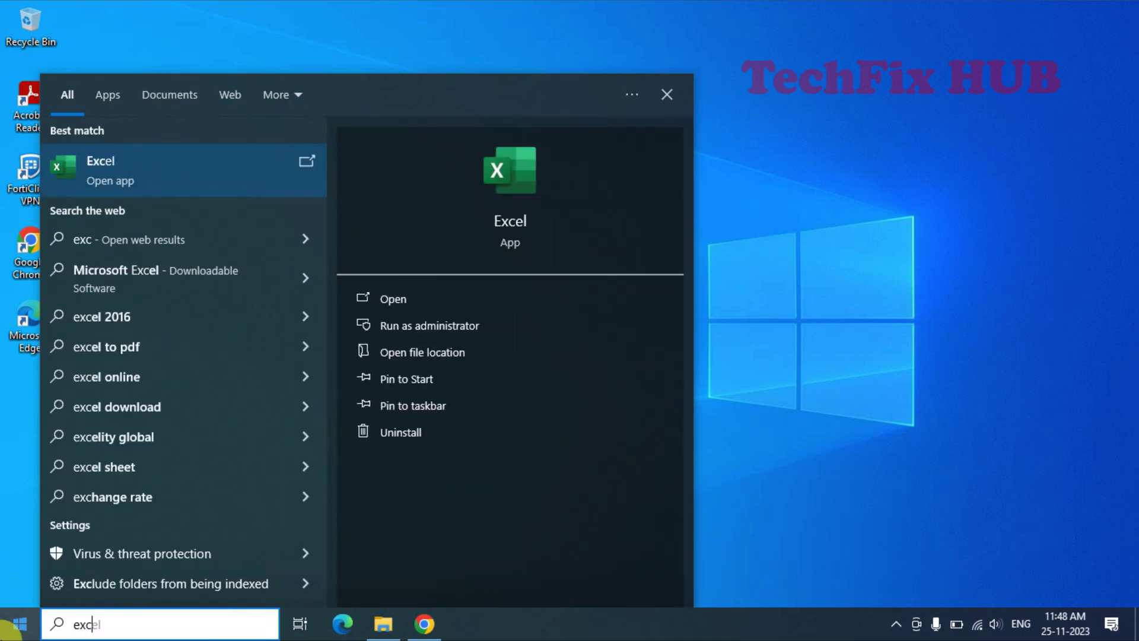
pyautogui.click(179, 159)
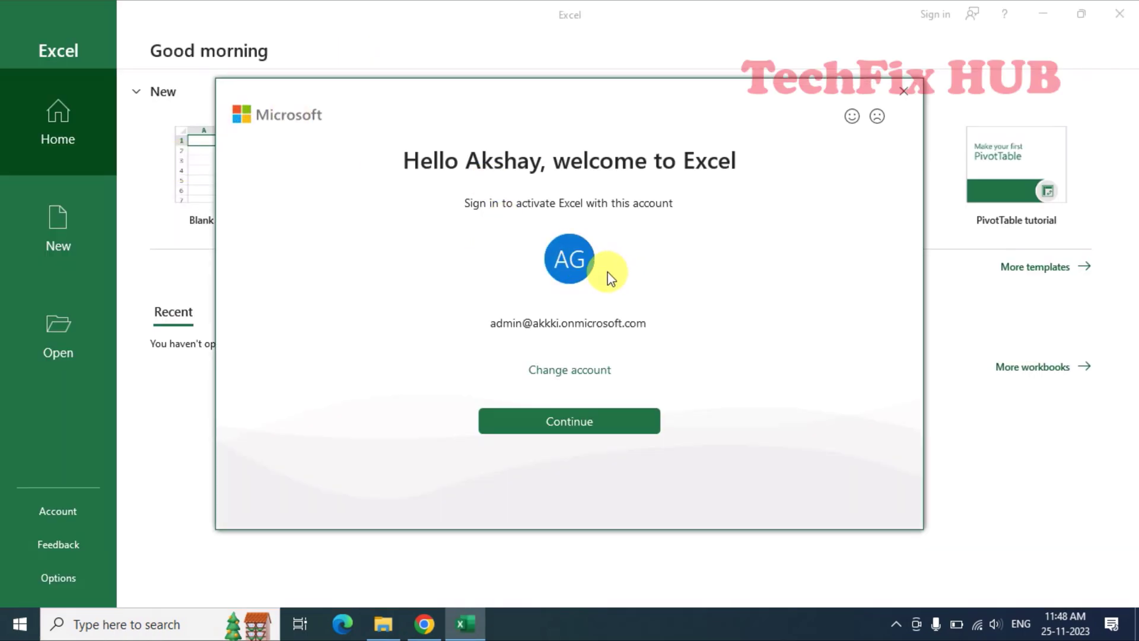
# - Sign in to Excel with the sandbox admin account and stay signed in to all apps
pyautogui.click(563, 425)
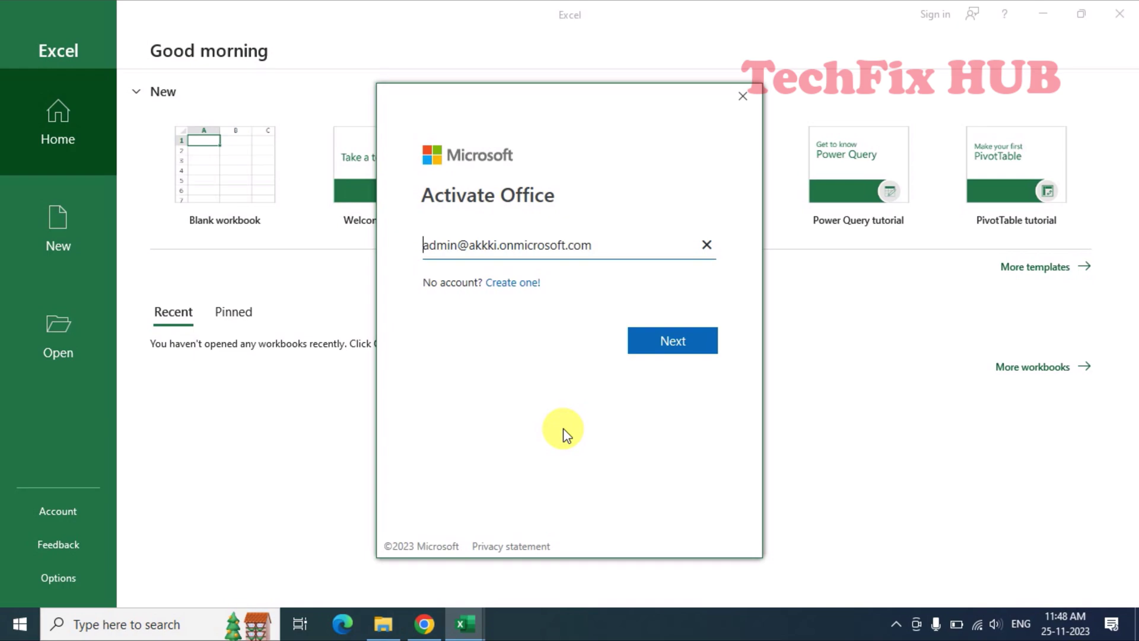
pyautogui.click(667, 339)
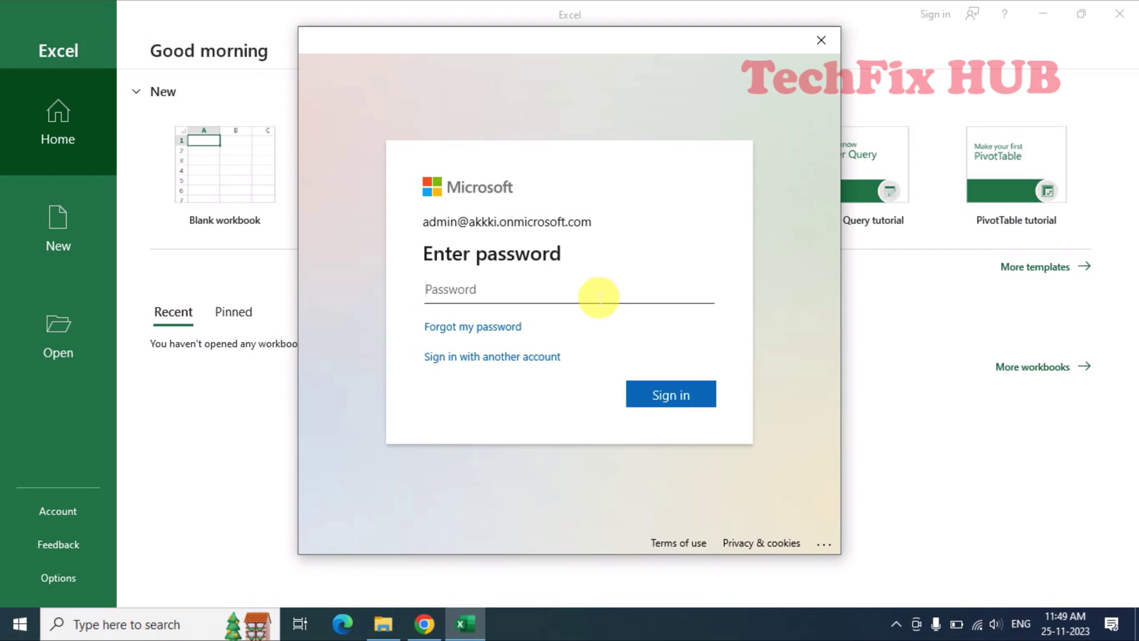
pyautogui.write('•')
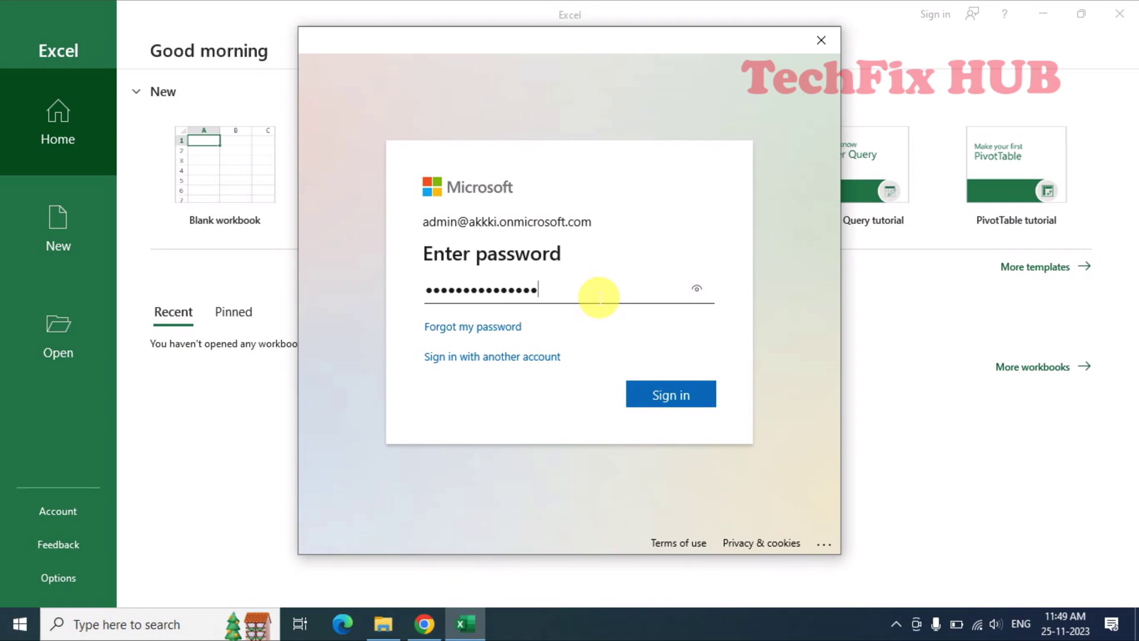
pyautogui.click(672, 389)
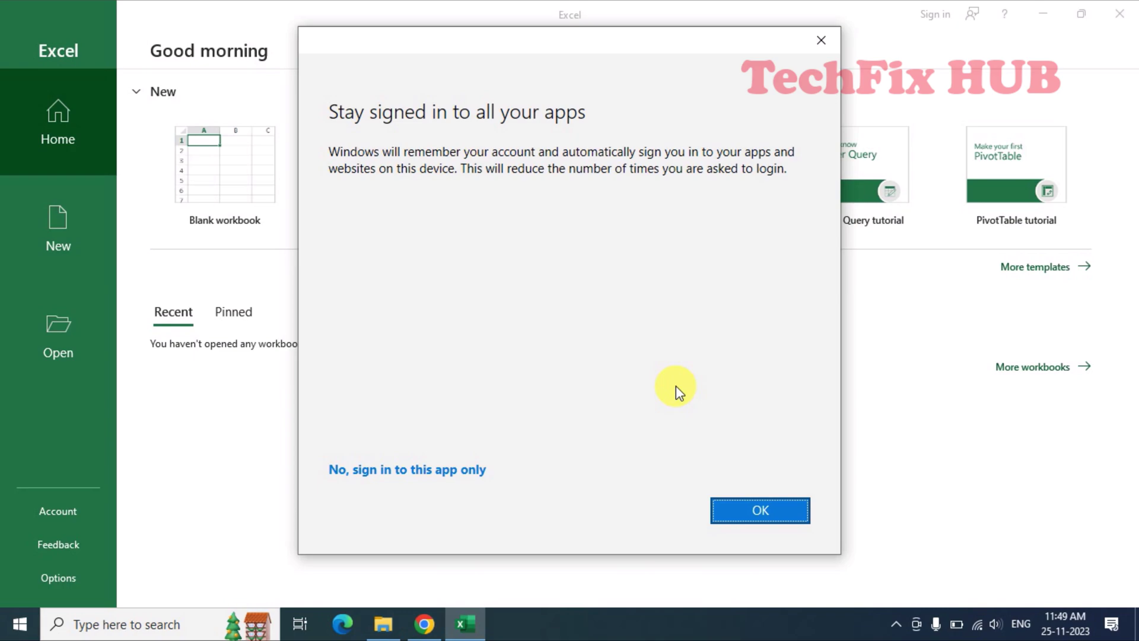
pyautogui.click(787, 510)
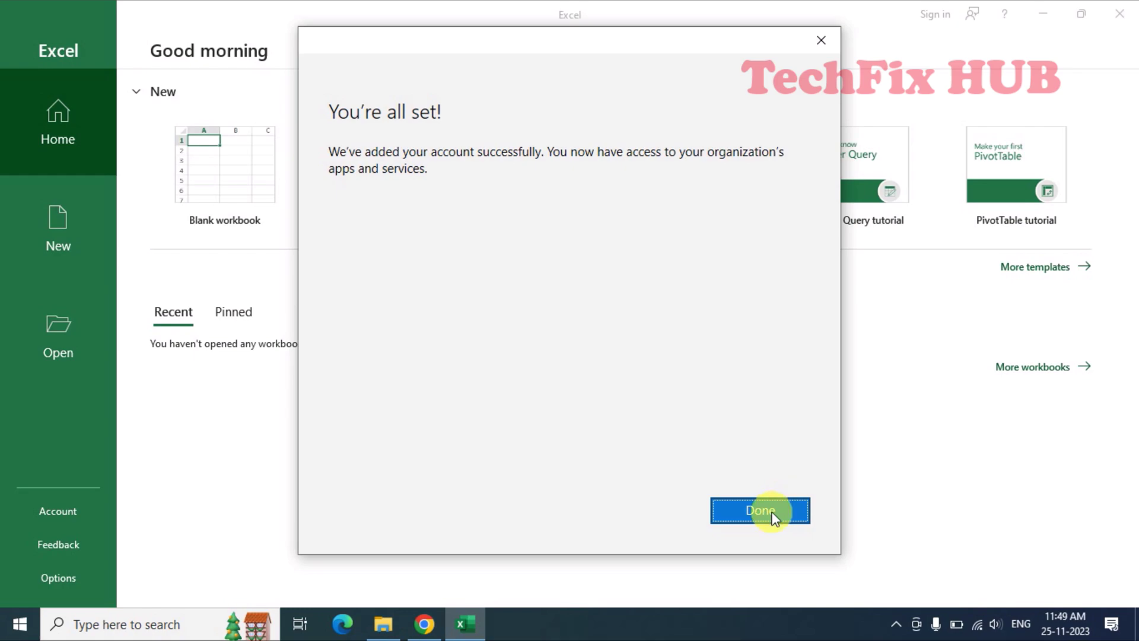
pyautogui.click(766, 512)
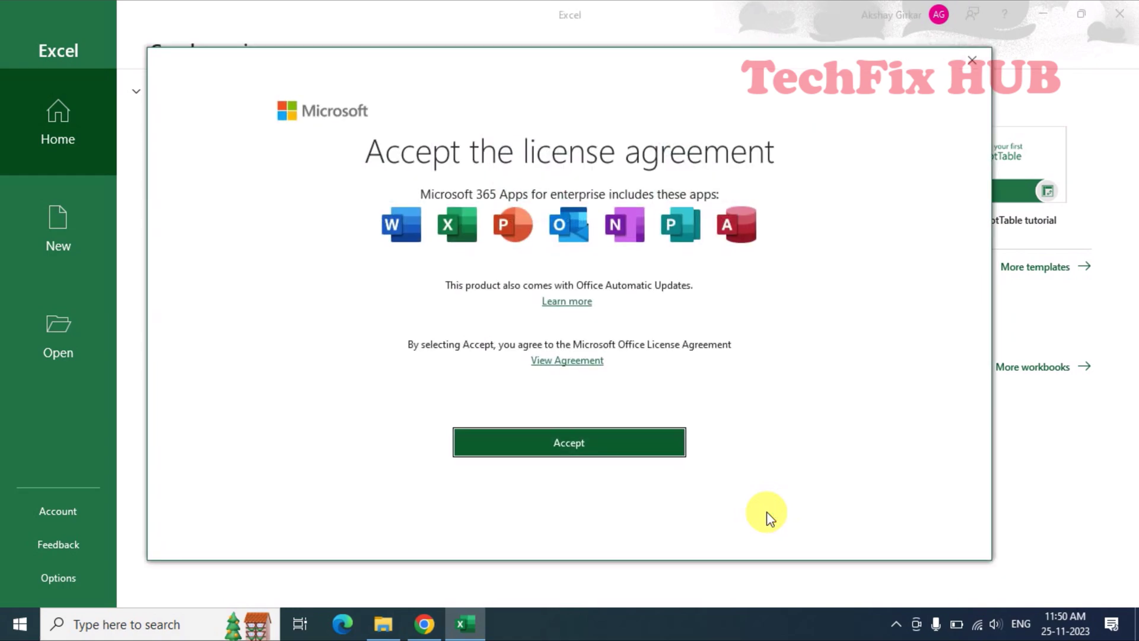
# - Accept the licence, confirm Microsoft 365 Apps for enterprise under Account, and close Excel
pyautogui.click(606, 458)
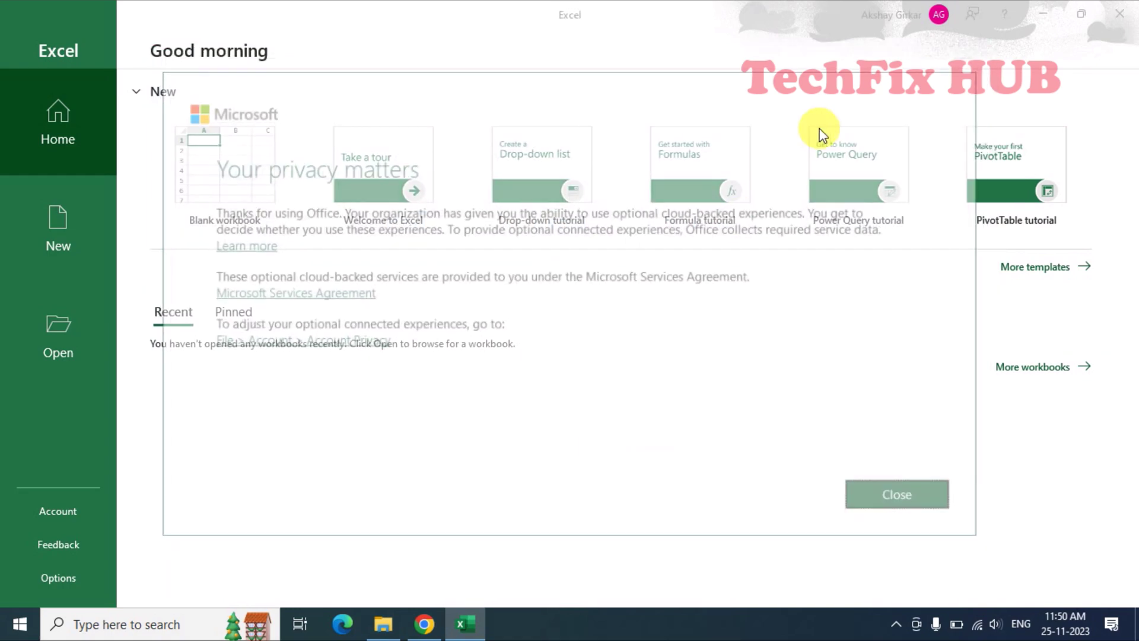
pyautogui.click(898, 503)
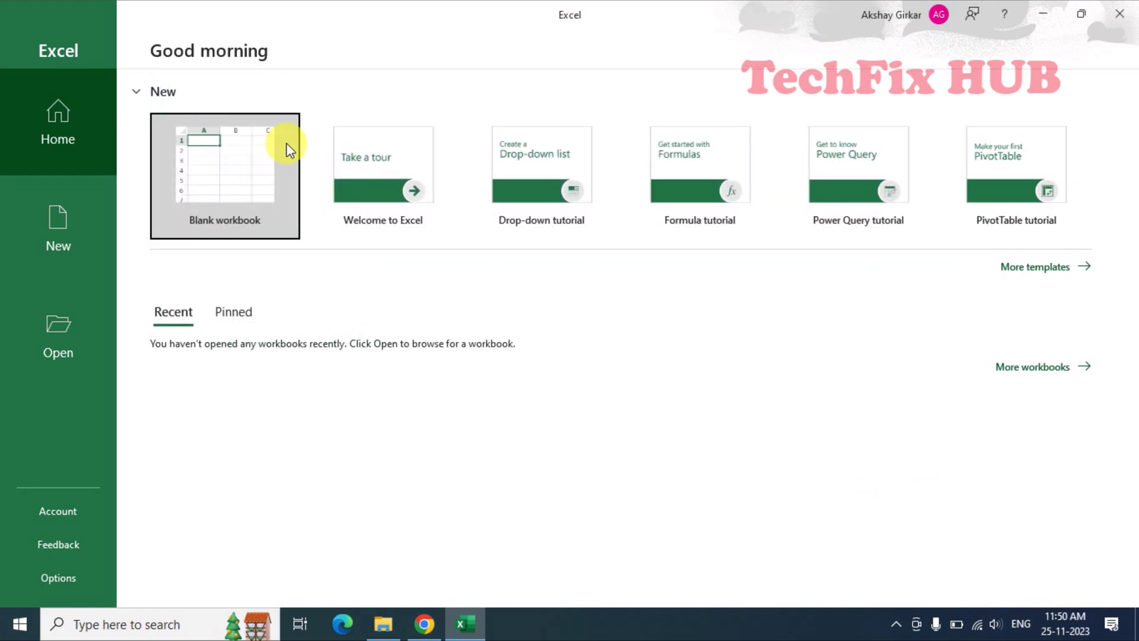
pyautogui.click(53, 513)
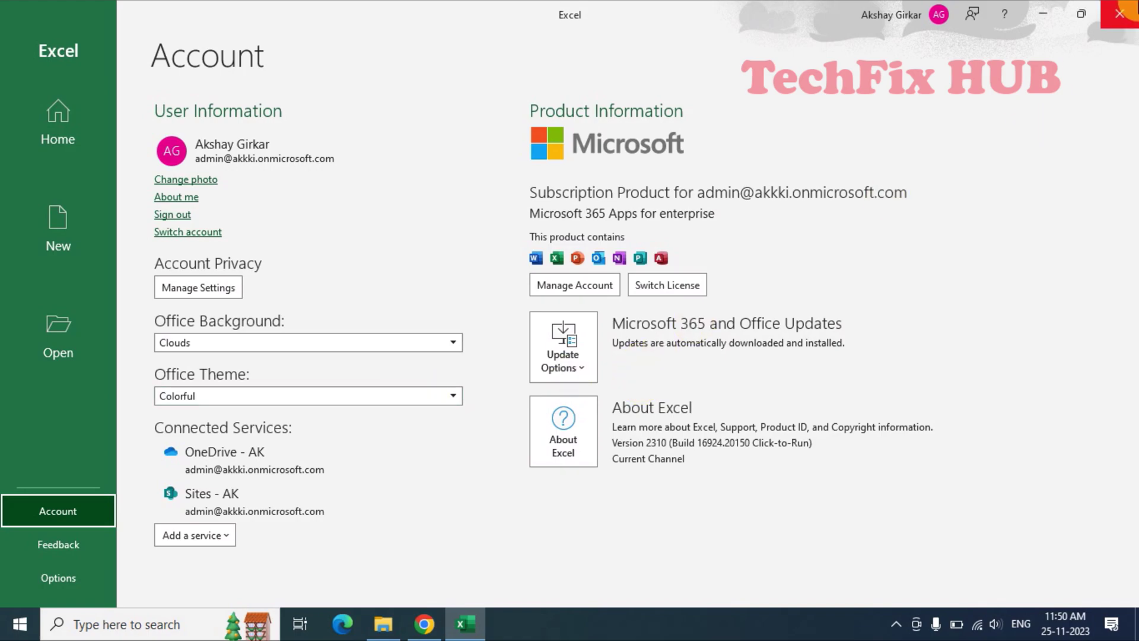
pyautogui.click(1119, 14)
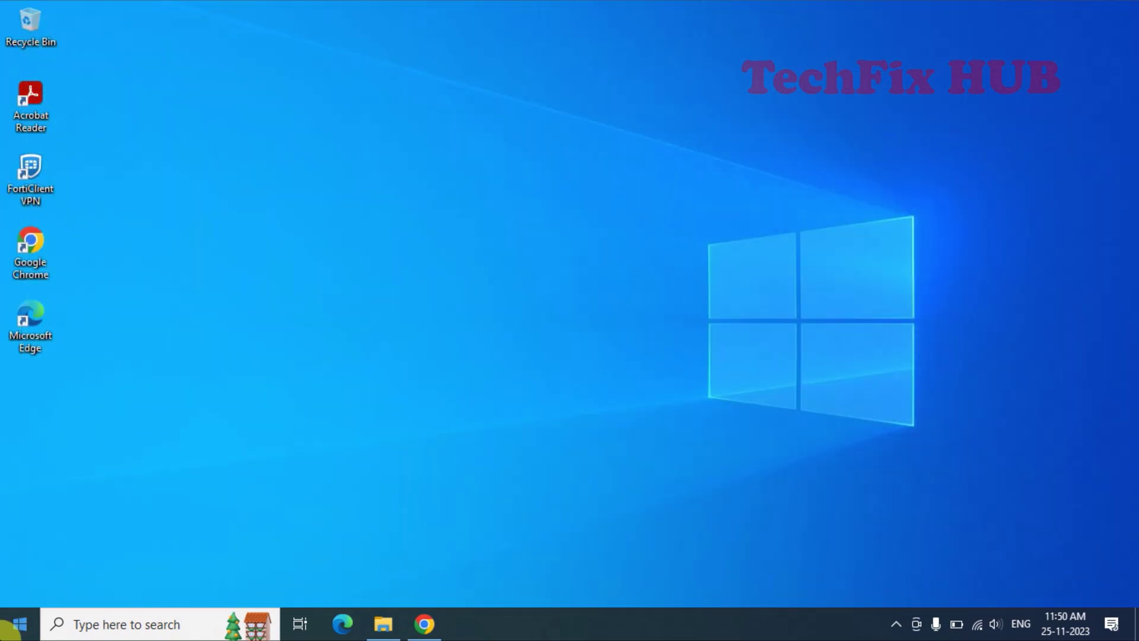
pyautogui.click(10, 631)
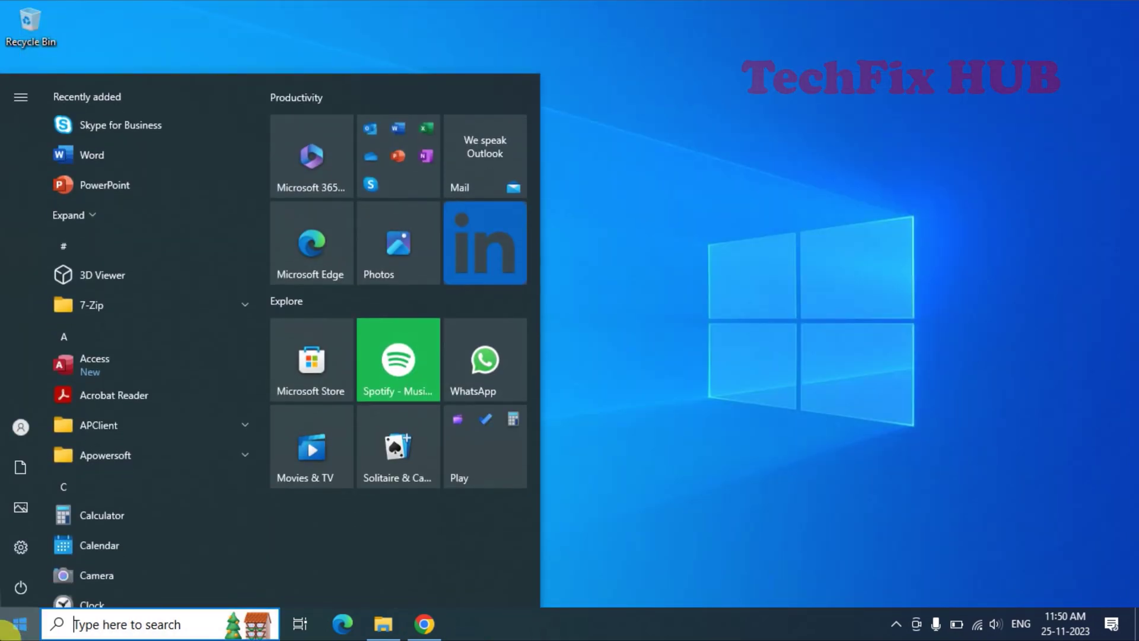
# - Open Word, check File > Account shows the admin's Microsoft 365 Apps for enterprise licence, then close Word
pyautogui.write('word')
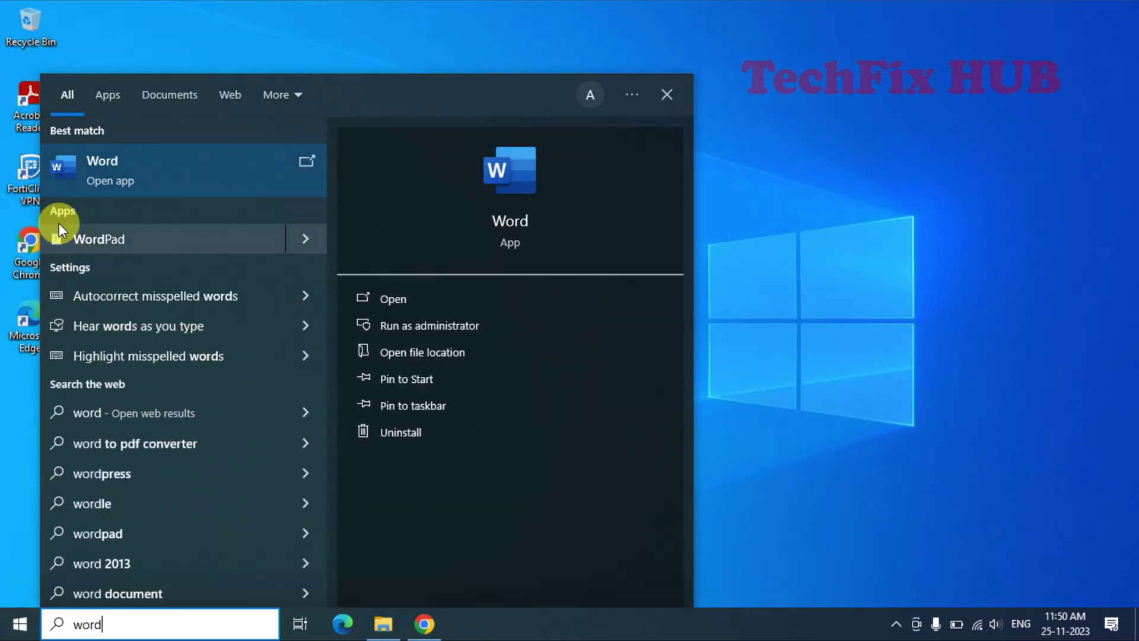
pyautogui.click(123, 174)
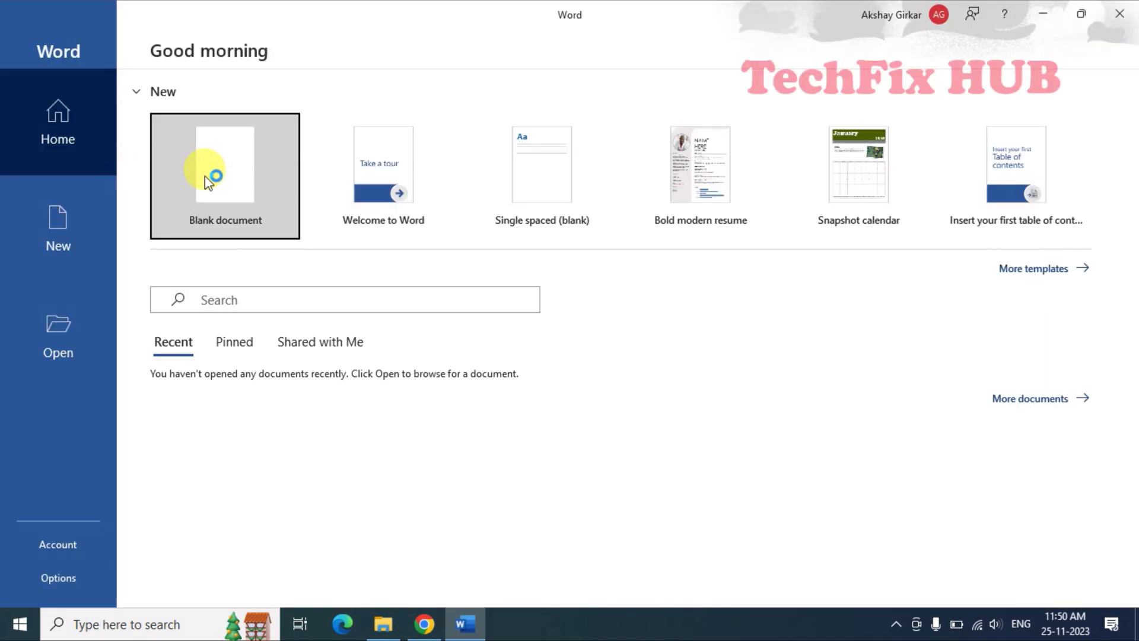
pyautogui.click(209, 181)
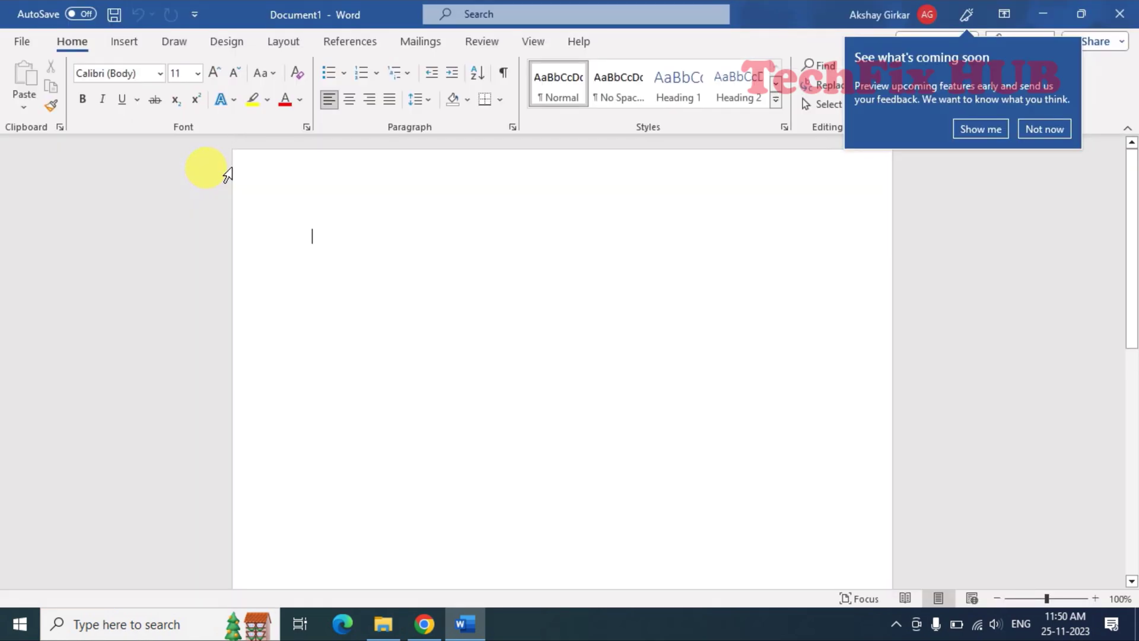
pyautogui.click(1045, 129)
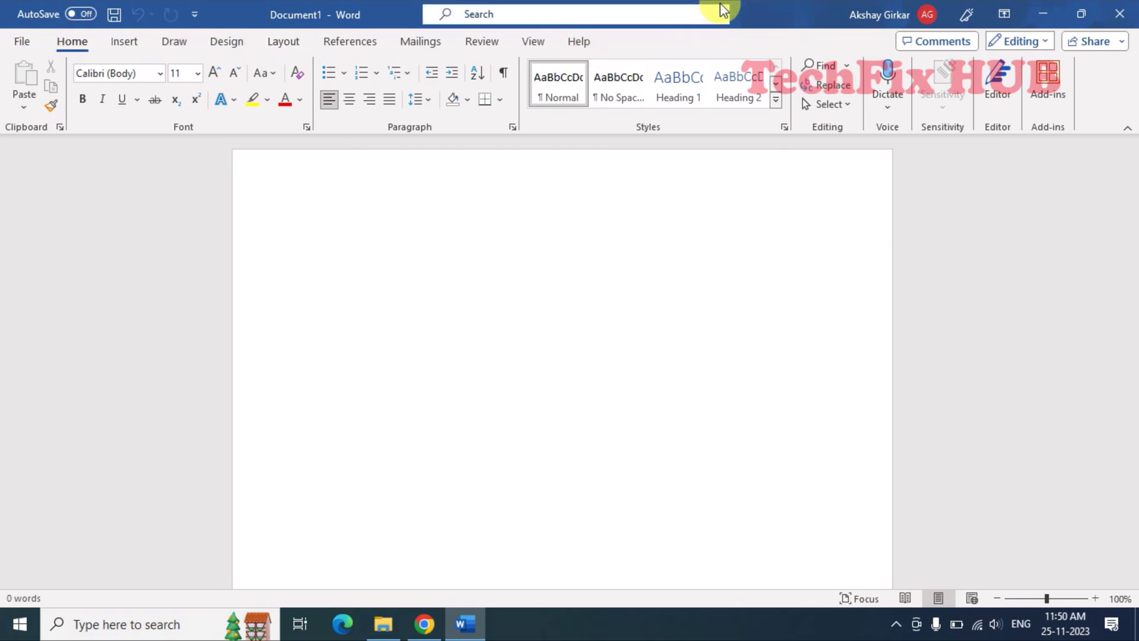
pyautogui.click(18, 41)
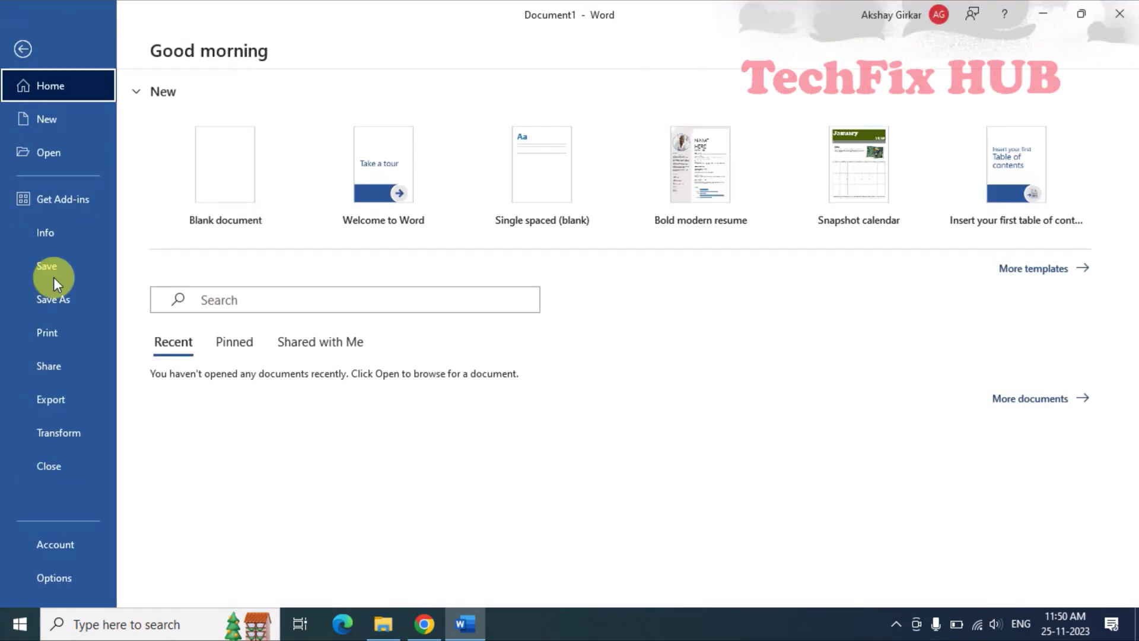
pyautogui.click(46, 534)
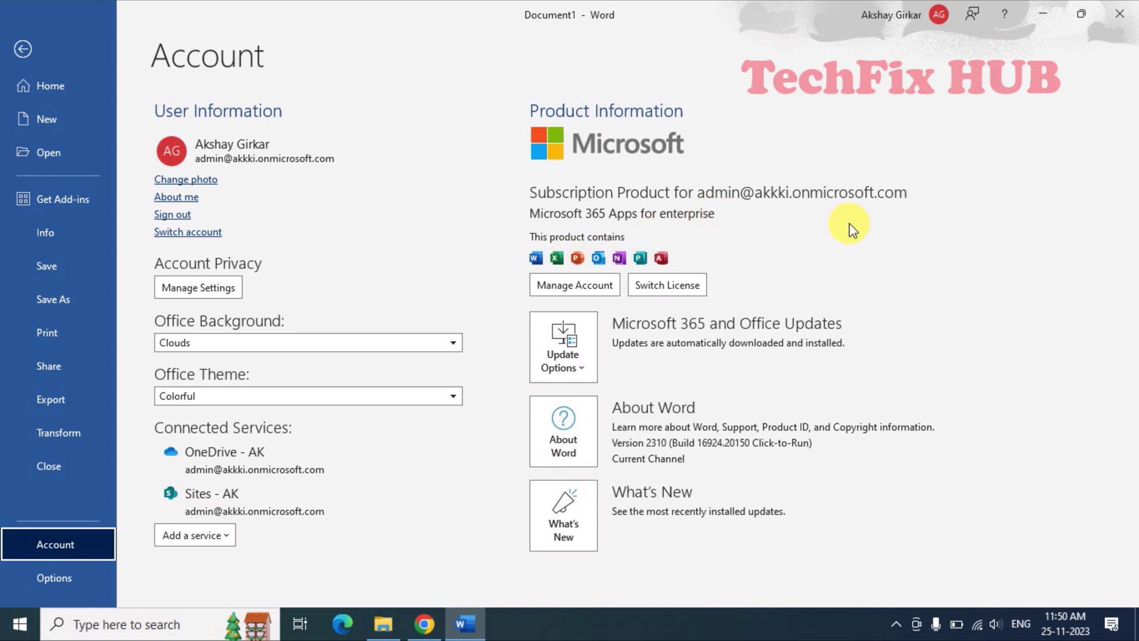
pyautogui.click(1119, 13)
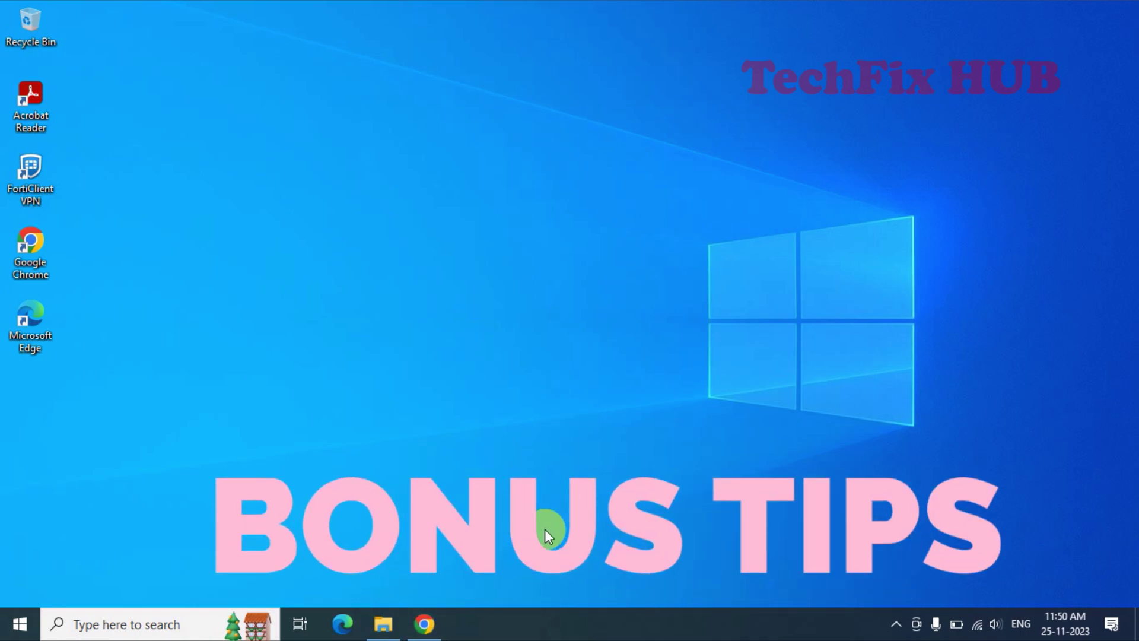
# - Open OneDrive from the app launcher, then go to the Microsoft 365 admin center
pyautogui.click(423, 622)
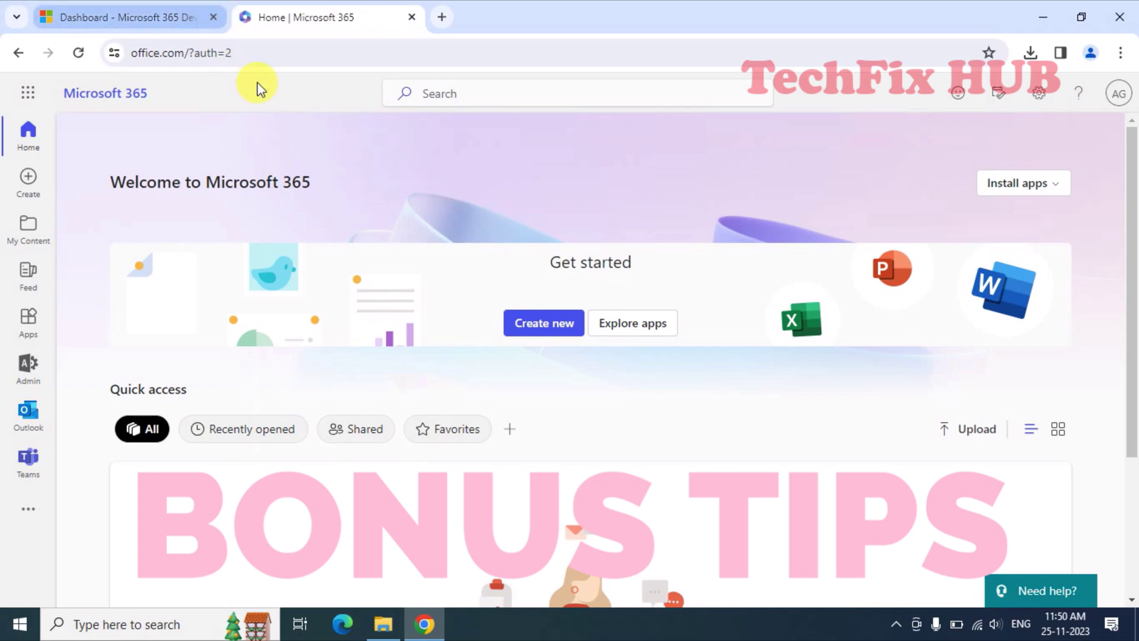
pyautogui.click(36, 95)
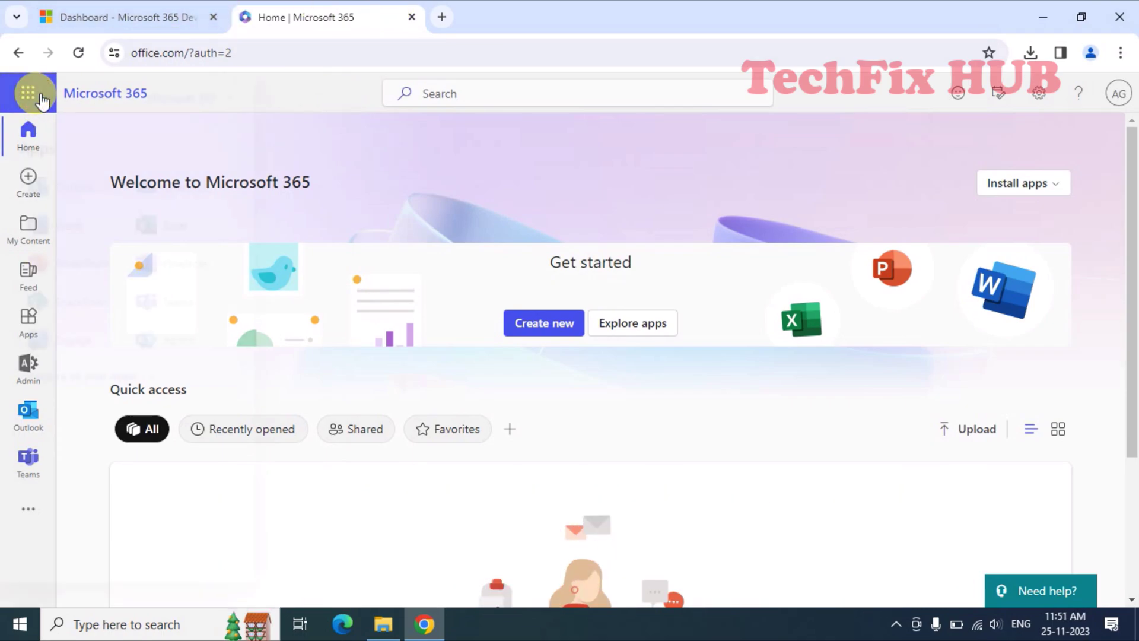
pyautogui.click(187, 187)
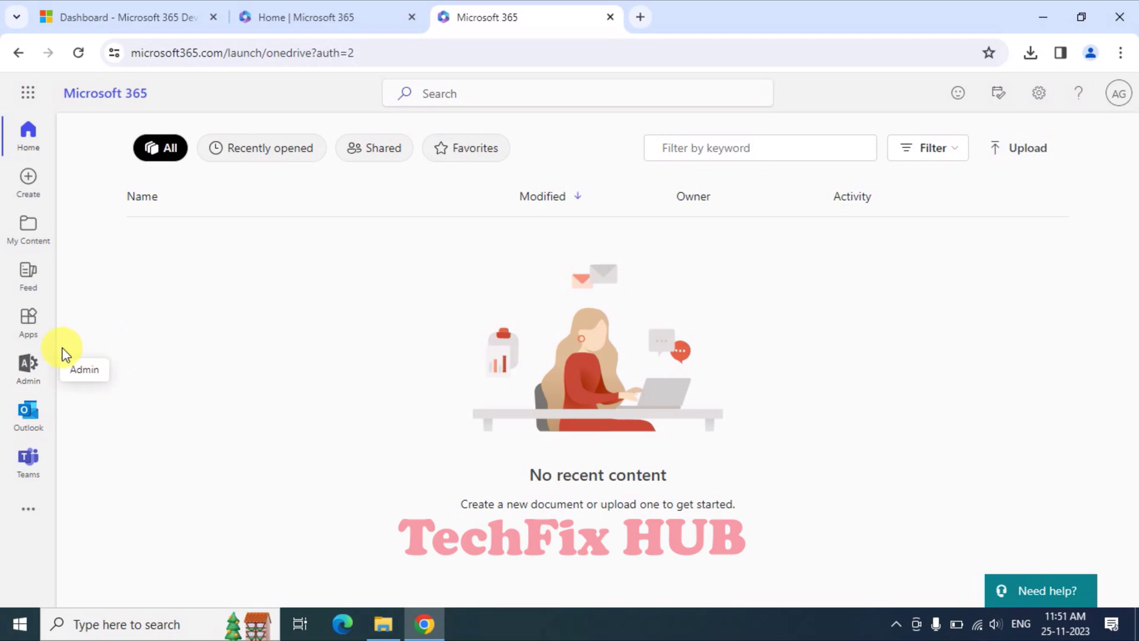
pyautogui.click(34, 366)
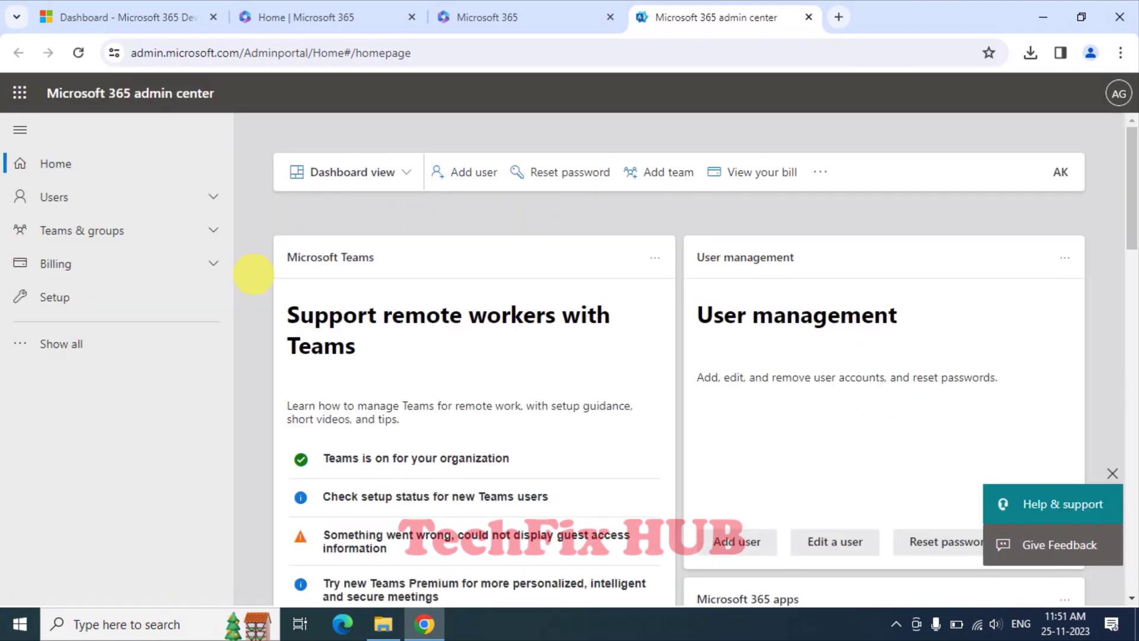
# - Confirm 1 of 25 E5 Developer licences is assigned, then list the active users
pyautogui.click(215, 272)
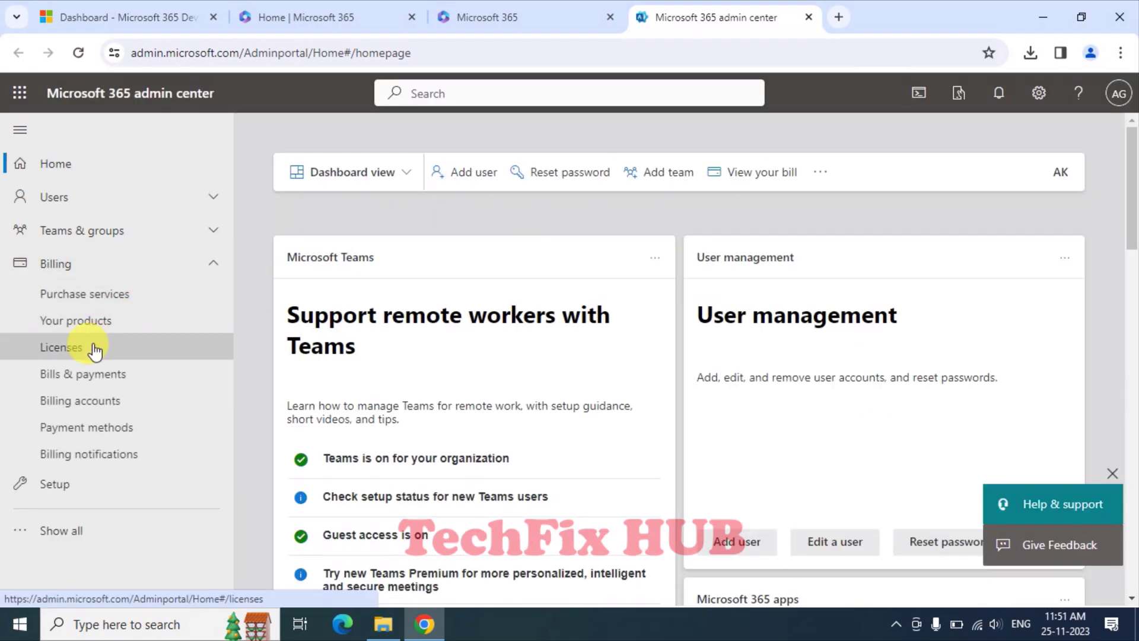
pyautogui.click(95, 350)
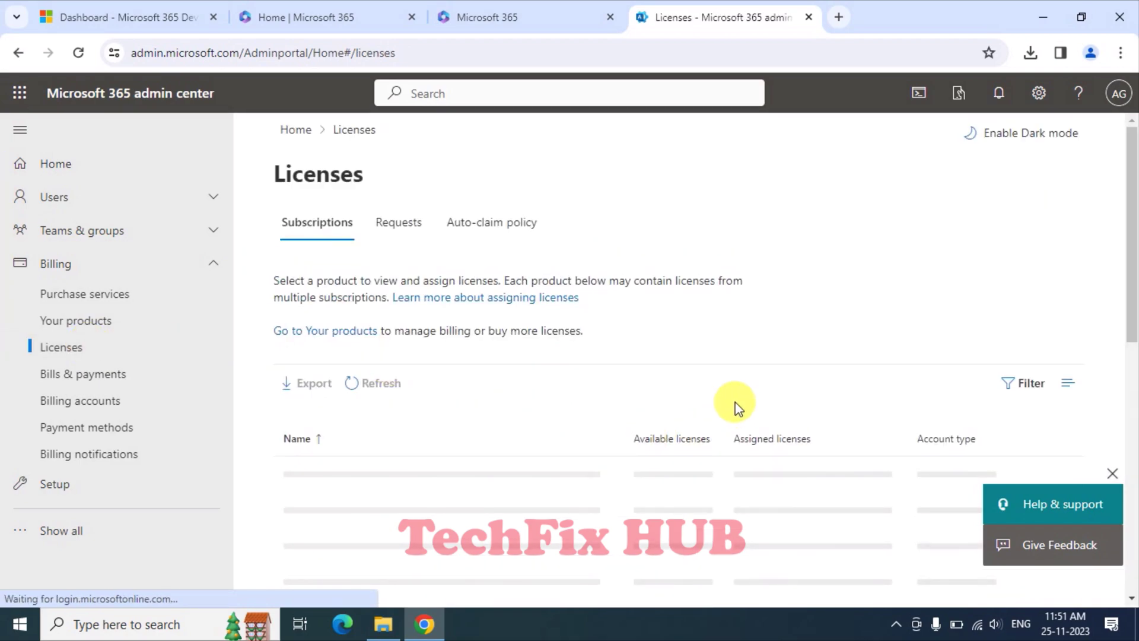
pyautogui.scroll(-2, 737, 408)
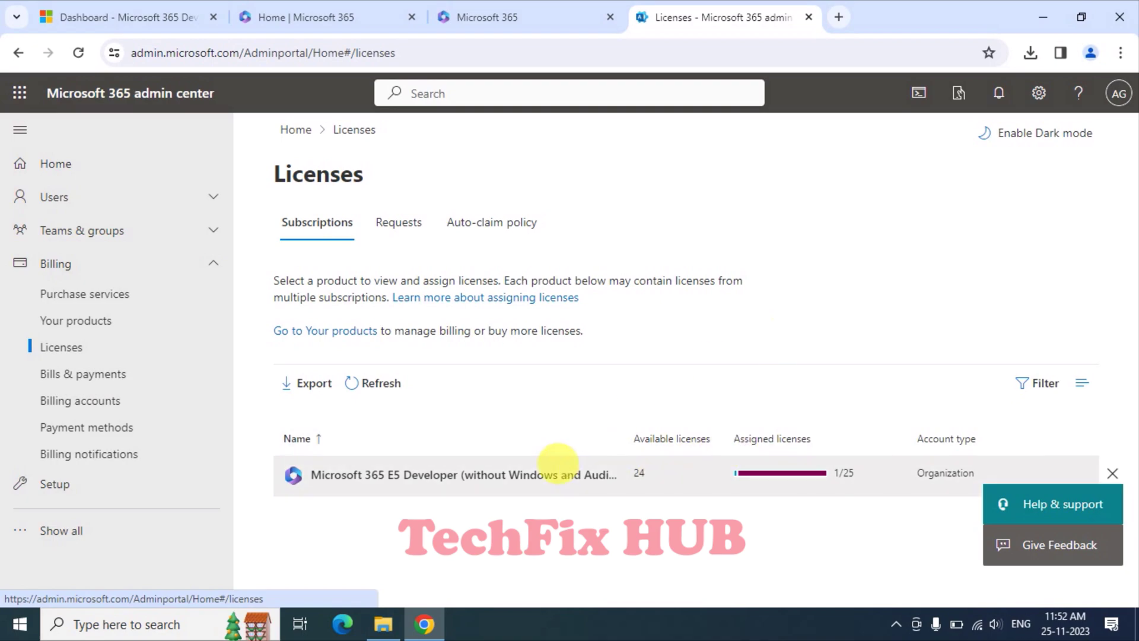
pyautogui.click(129, 213)
pyautogui.click(91, 237)
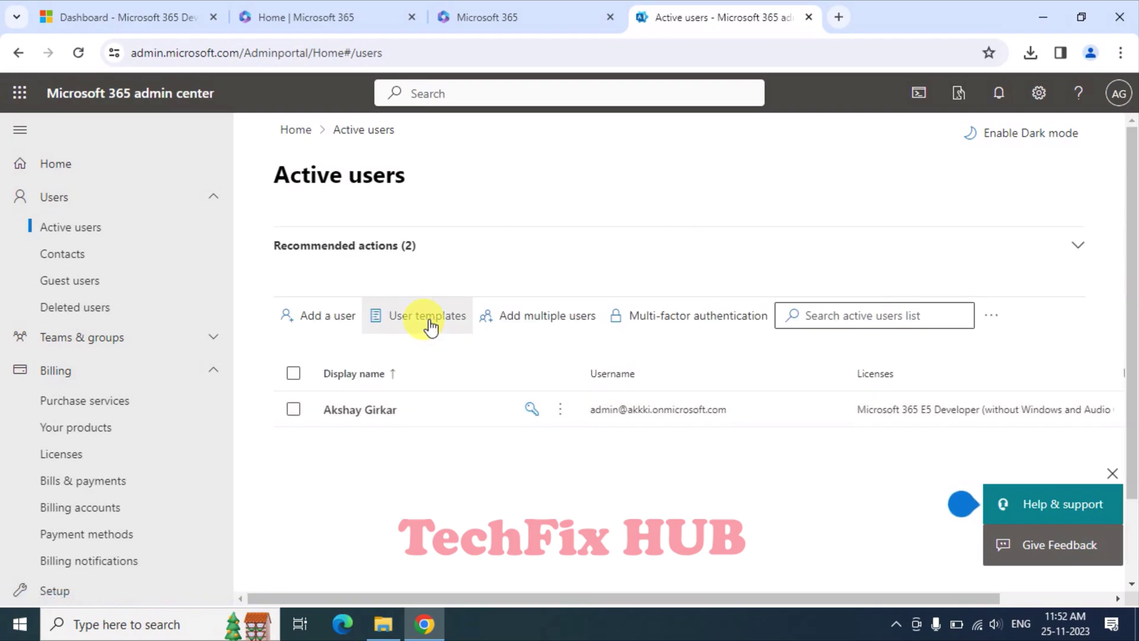
# - Change the admin user's OneDrive maximum storage from 1024 GB to 5120 GB and save it
pyautogui.click(398, 410)
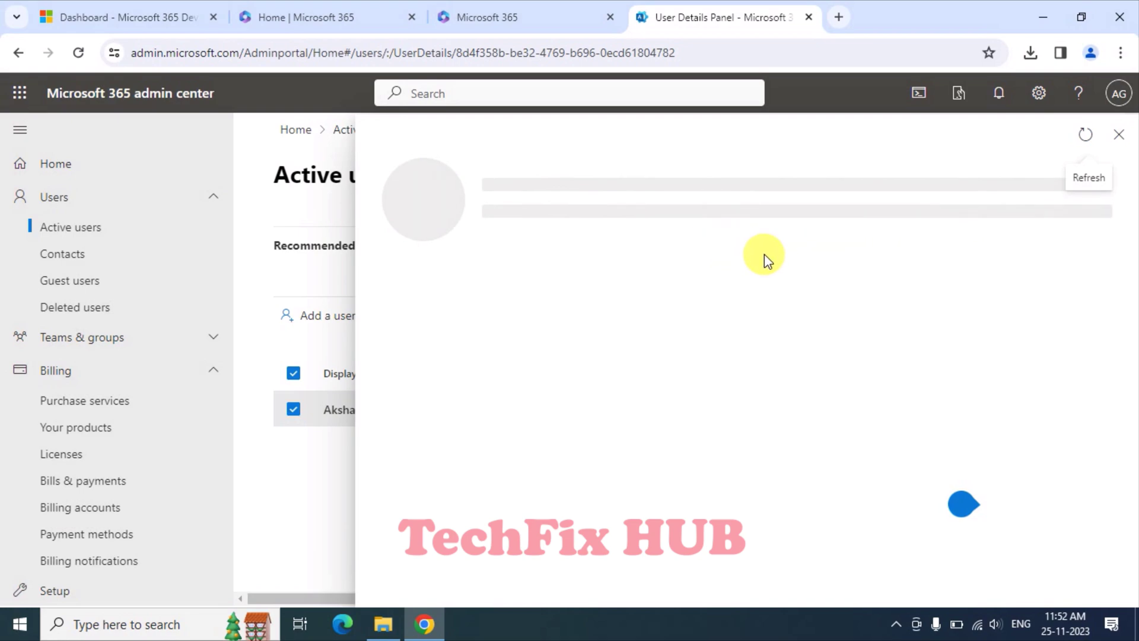
pyautogui.click(720, 304)
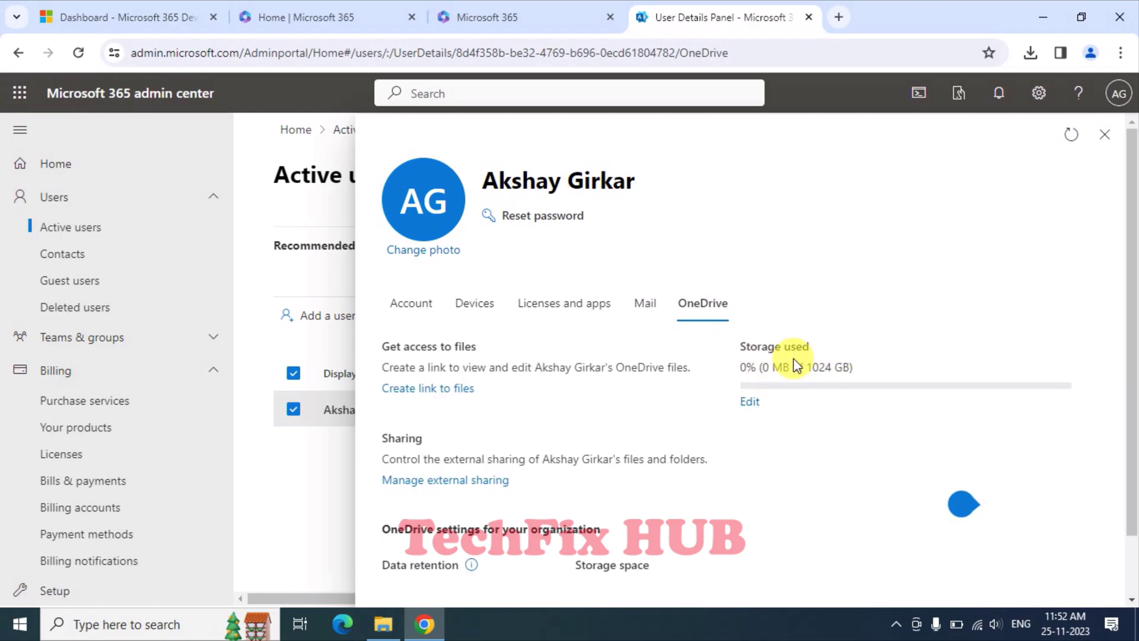
pyautogui.moveTo(793, 363); pyautogui.dragTo(856, 372)
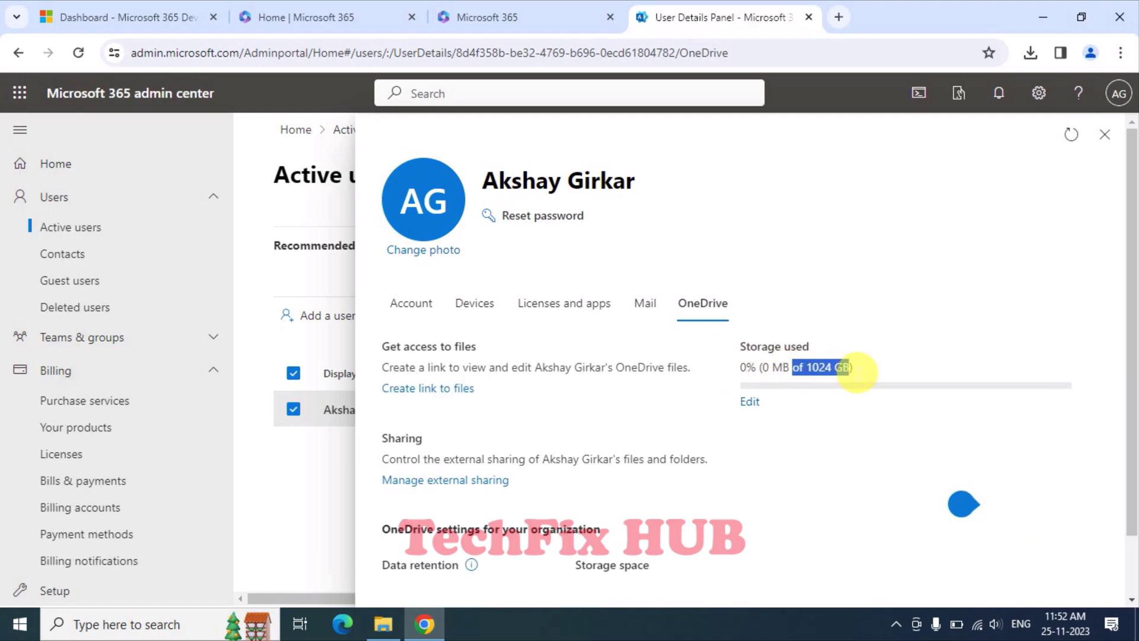
pyautogui.click(754, 405)
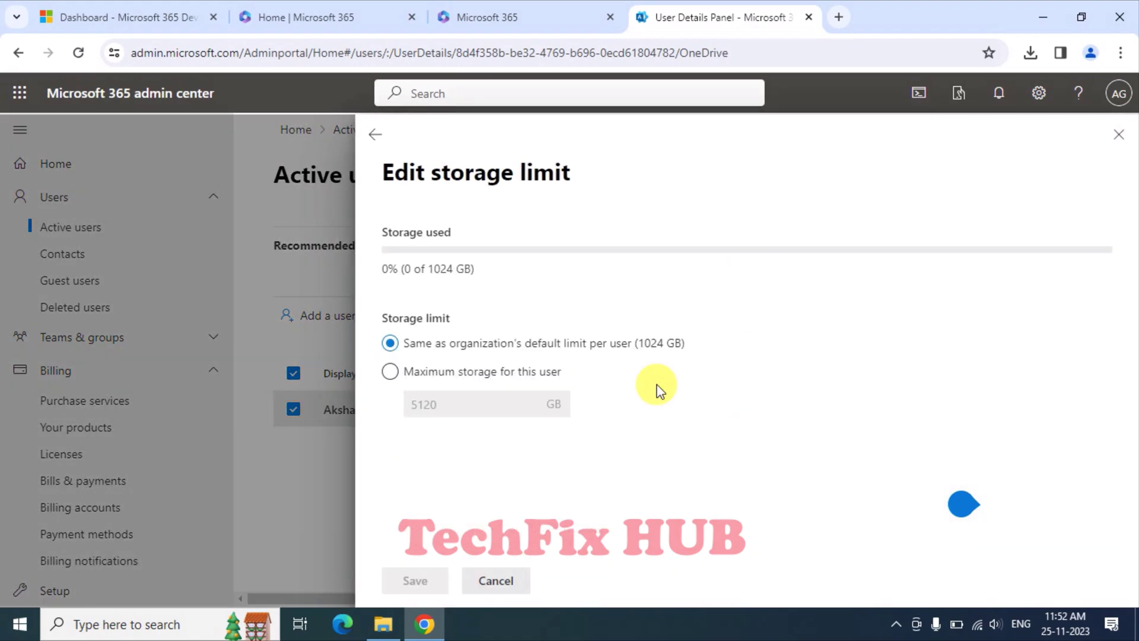
pyautogui.click(546, 380)
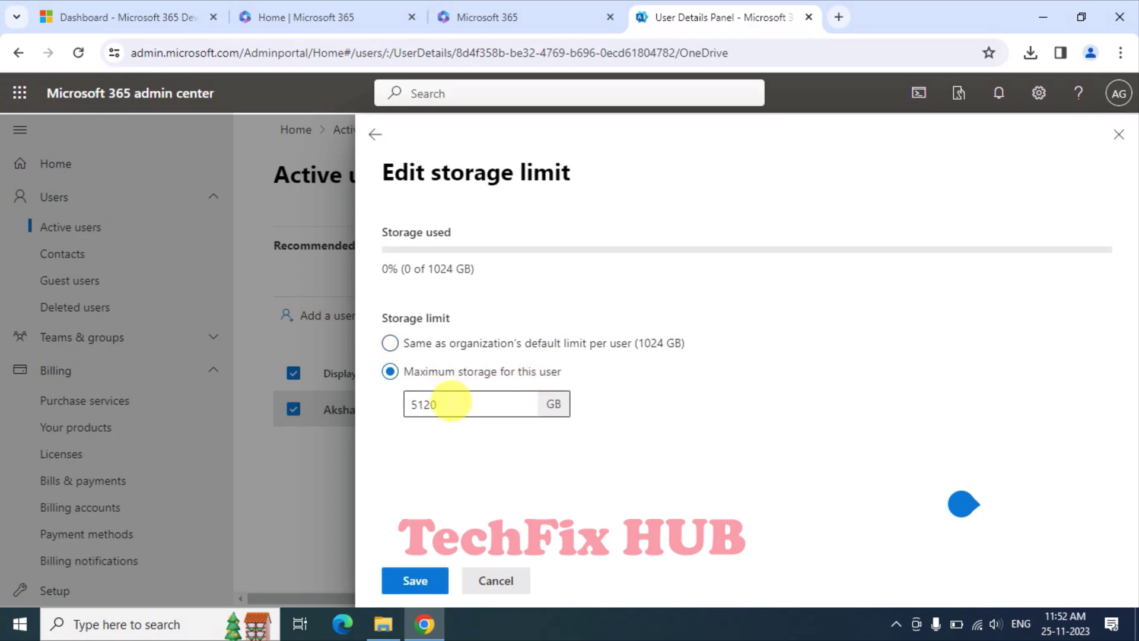
pyautogui.click(428, 580)
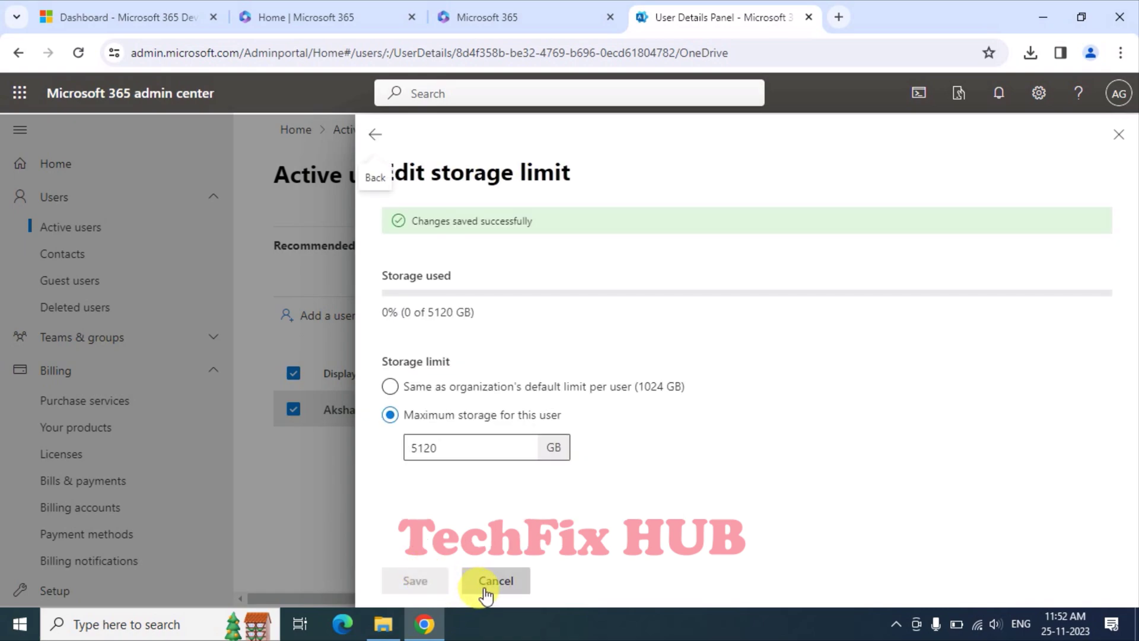
pyautogui.click(488, 581)
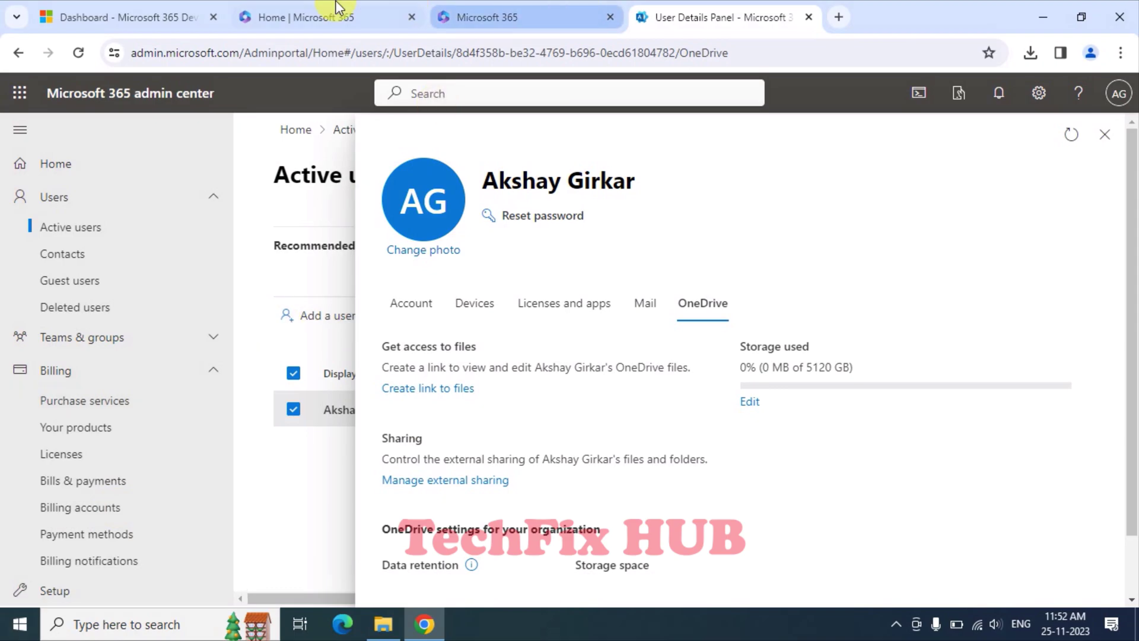
# - Go from the Developer Program dashboard to the Microsoft 365 Dev Center landing page and browse its programs
pyautogui.click(170, 12)
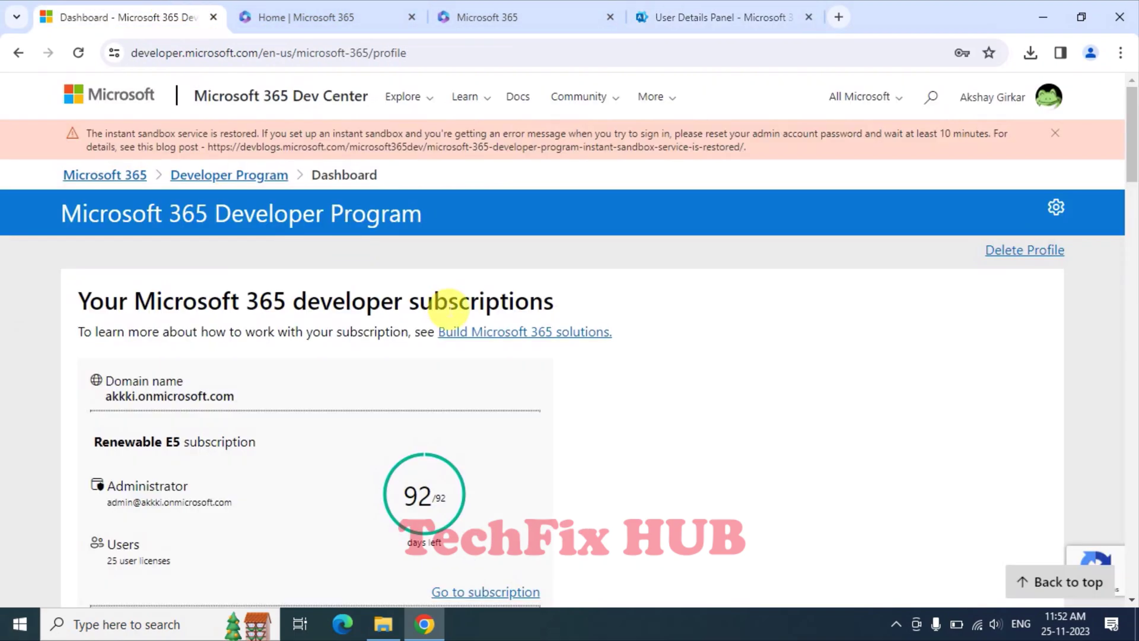
pyautogui.scroll(-20, 449, 307)
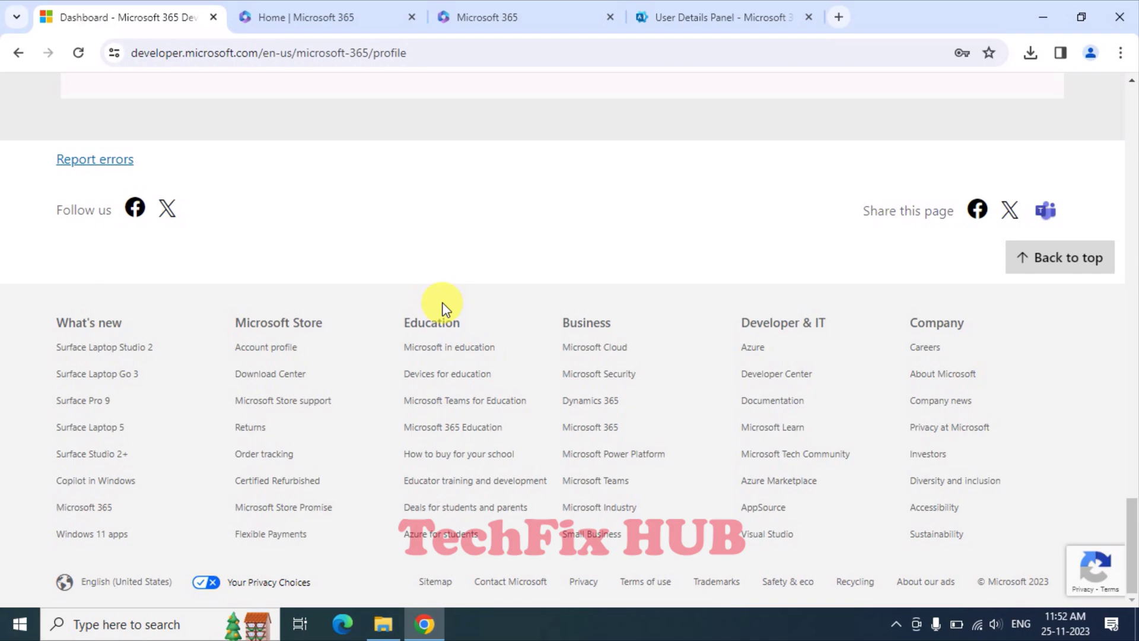
pyautogui.scroll(20, 446, 308)
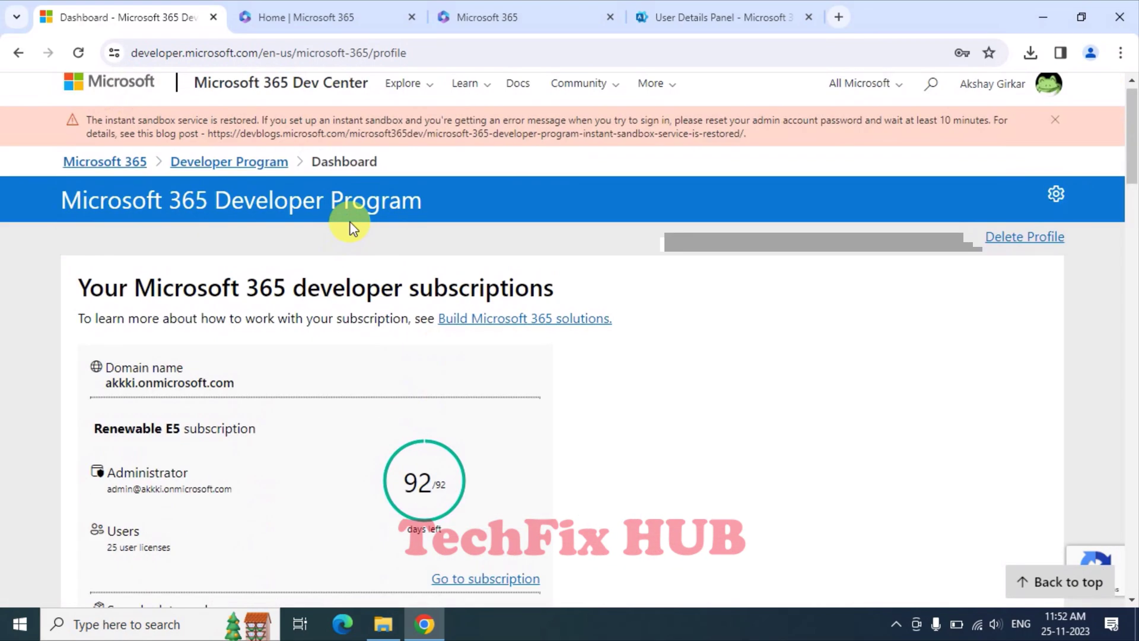
pyautogui.click(97, 168)
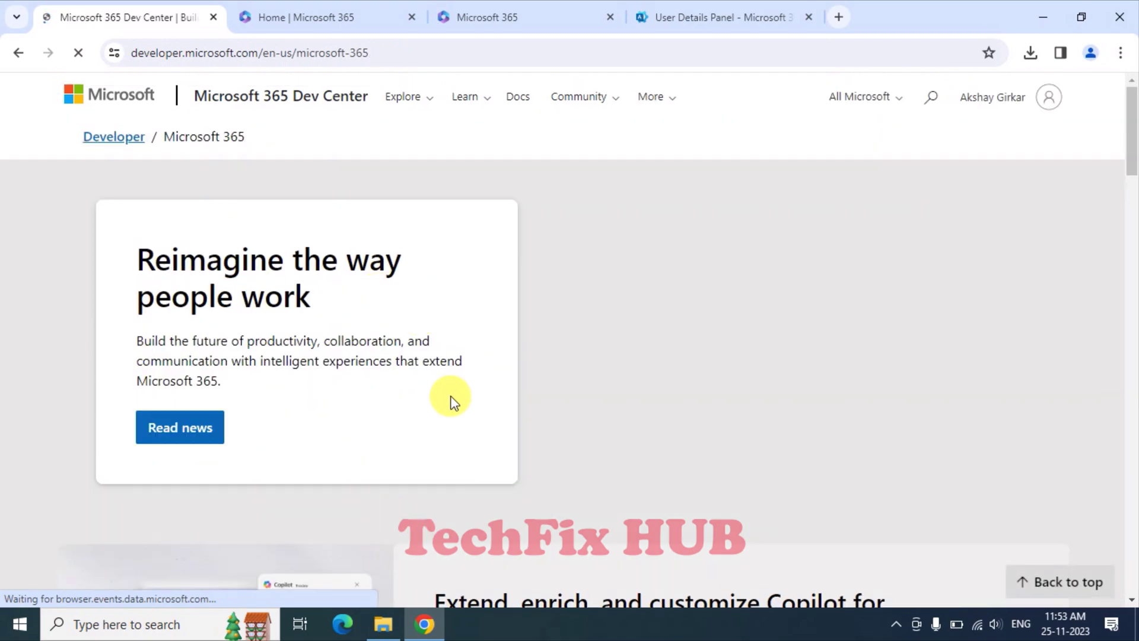
pyautogui.scroll(-20, 451, 401)
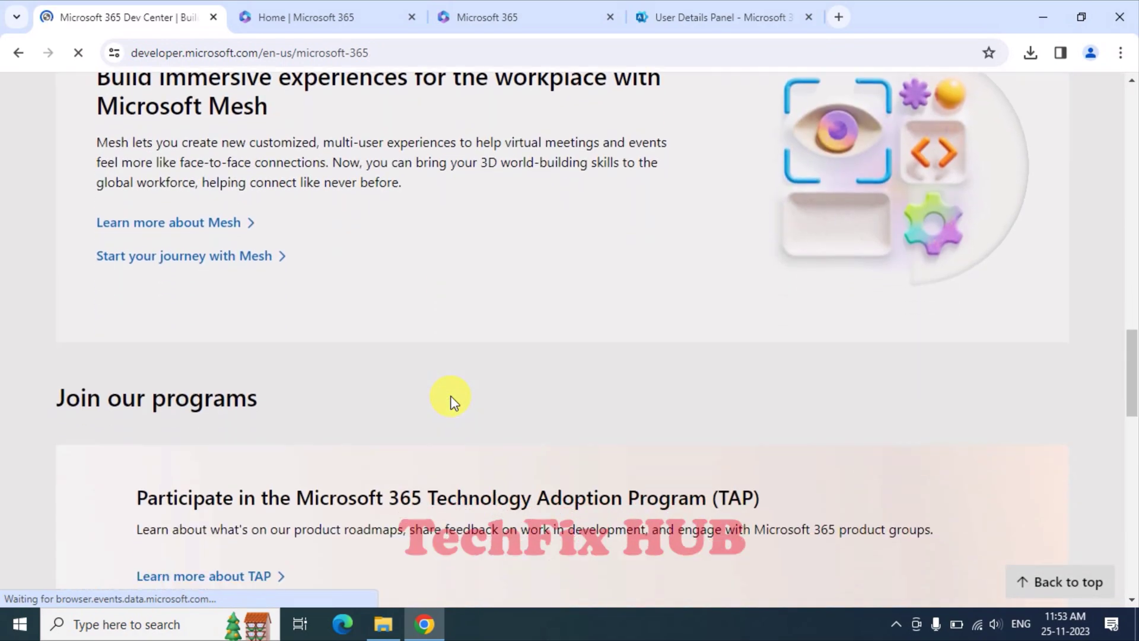
pyautogui.scroll(-20, 451, 401)
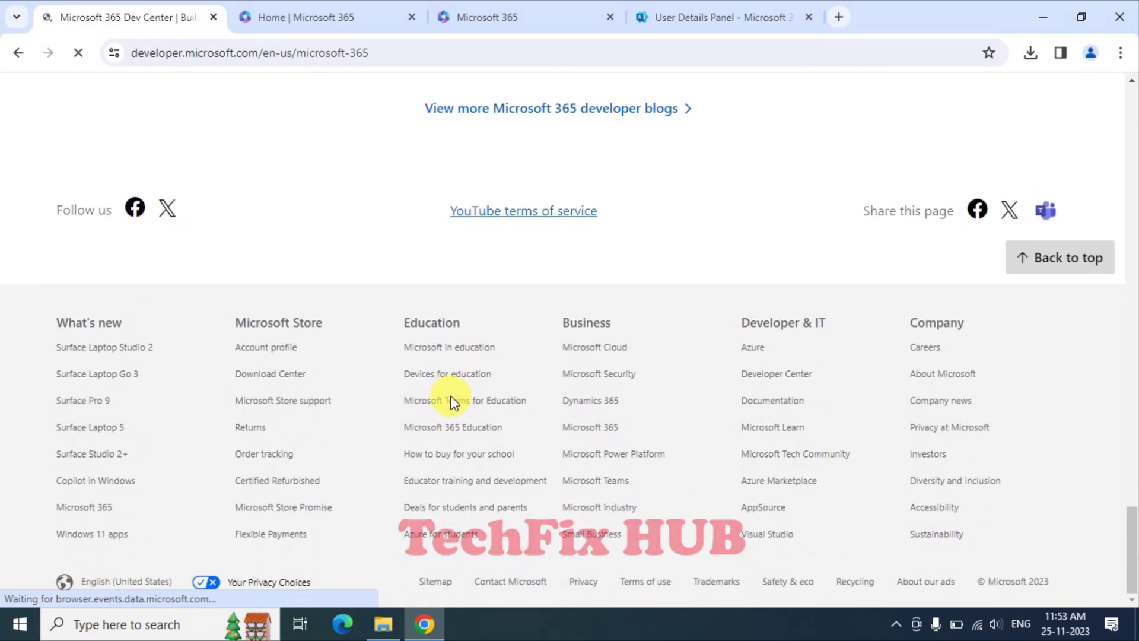